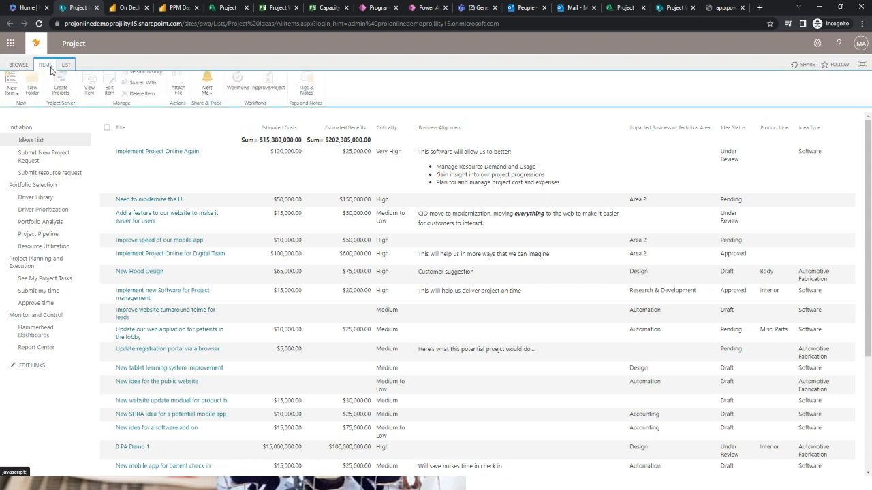
# - Create a project idea titled "_Sample Program project request to update database" with estimated costs 15000, benefits 45000 and Medium criticality
pyautogui.click(19, 86)
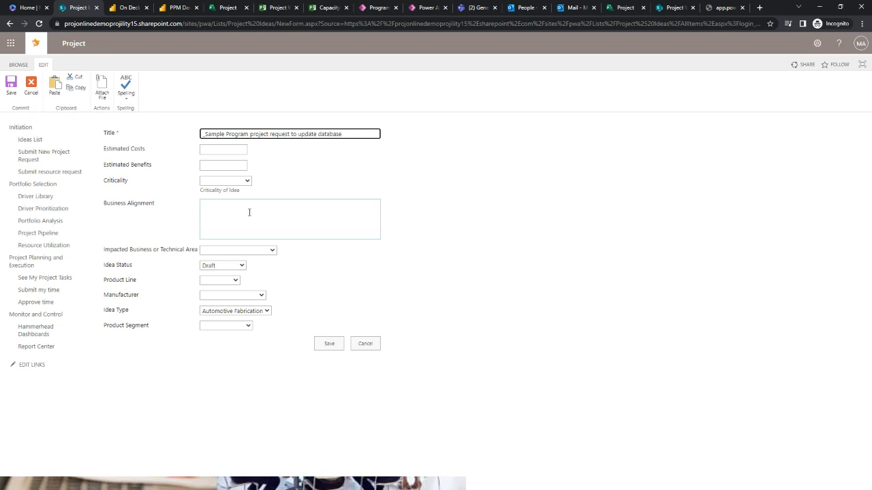
pyautogui.click(226, 152)
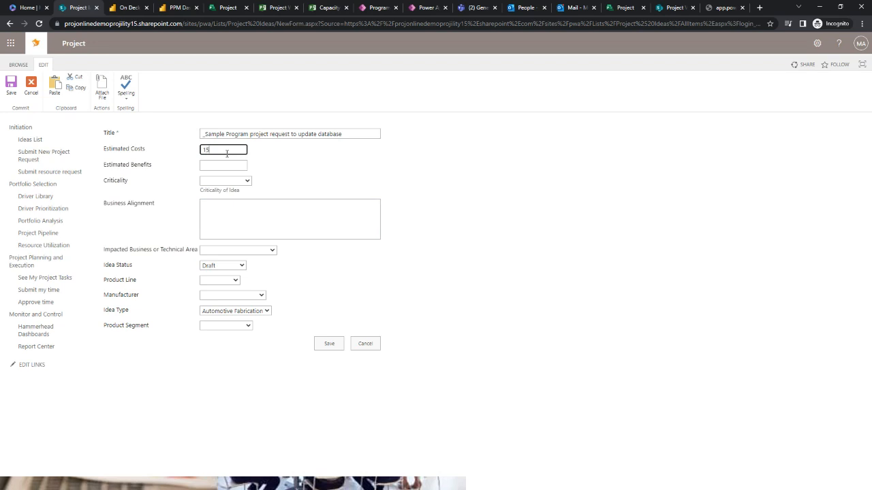
pyautogui.press('Tab')
pyautogui.write('4500')
pyautogui.click(229, 182)
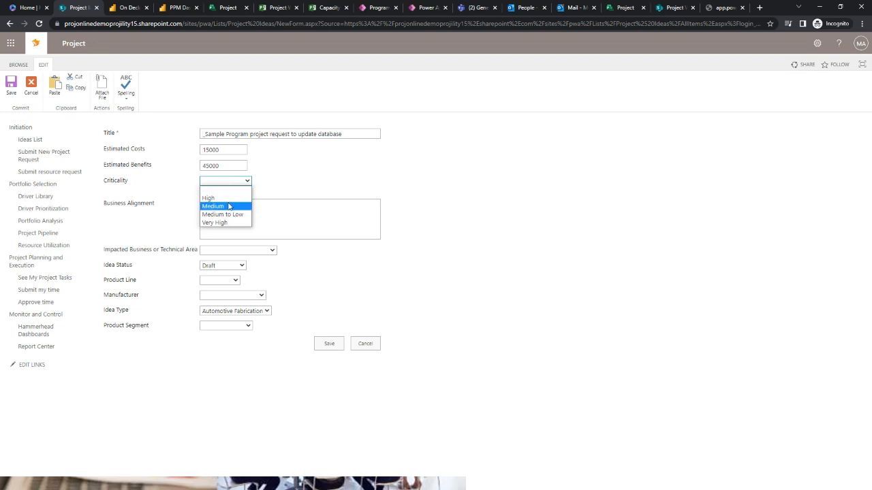
pyautogui.click(229, 207)
# - Set the impacted business or technical area to Automation, leaving business alignment, product line and manufacturer blank
pyautogui.click(228, 211)
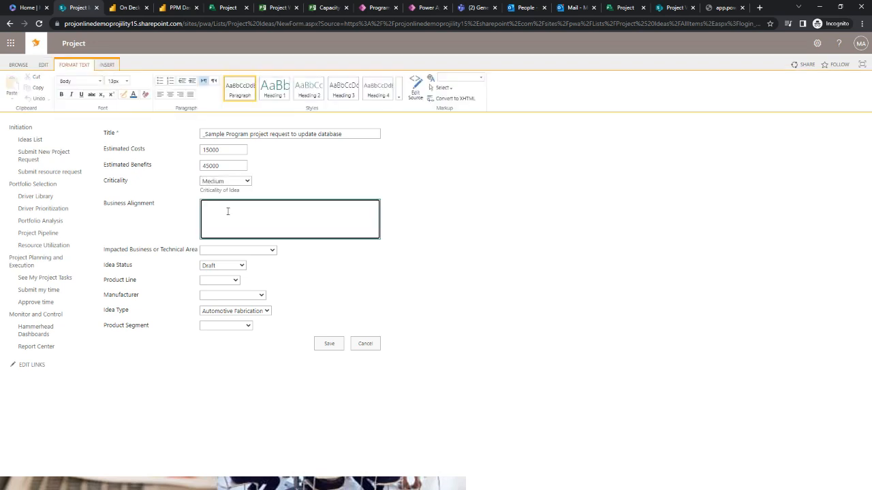
pyautogui.click(240, 251)
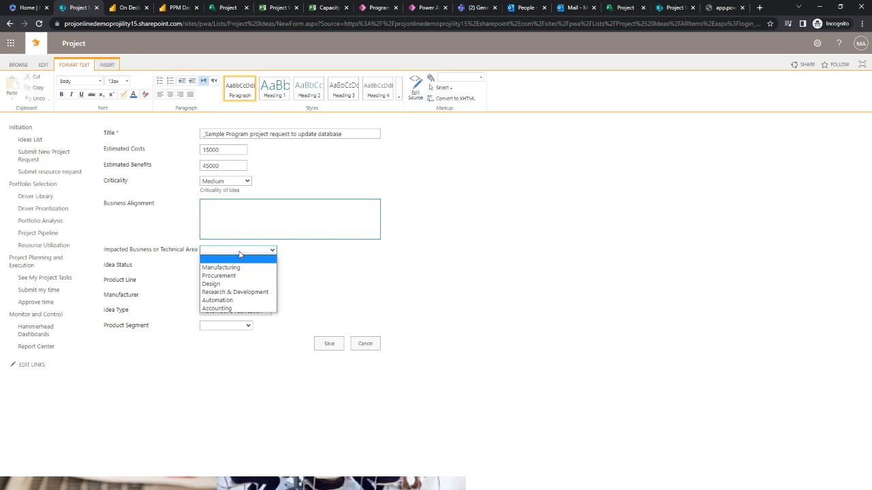
pyautogui.click(232, 302)
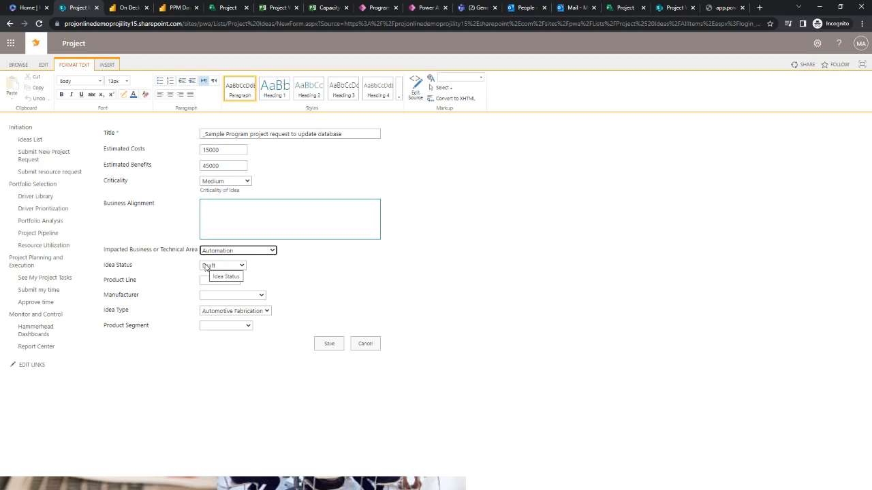
pyautogui.click(213, 281)
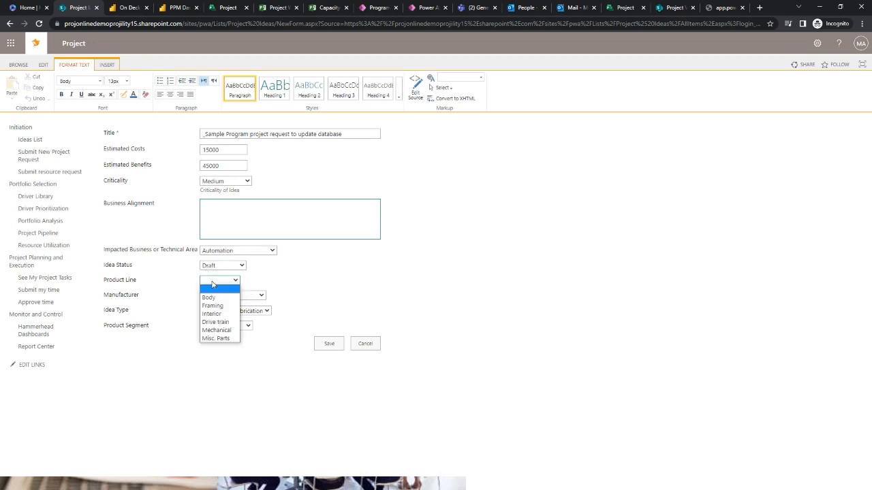
pyautogui.click(214, 285)
pyautogui.click(229, 296)
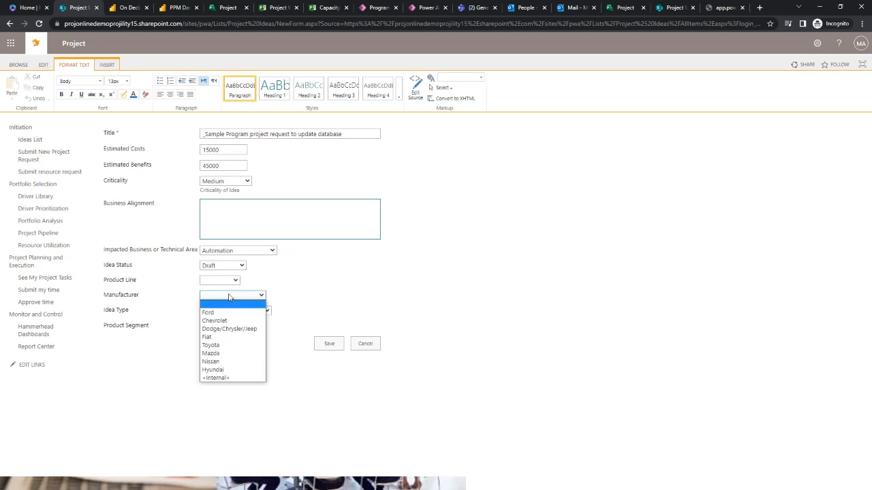
pyautogui.click(229, 297)
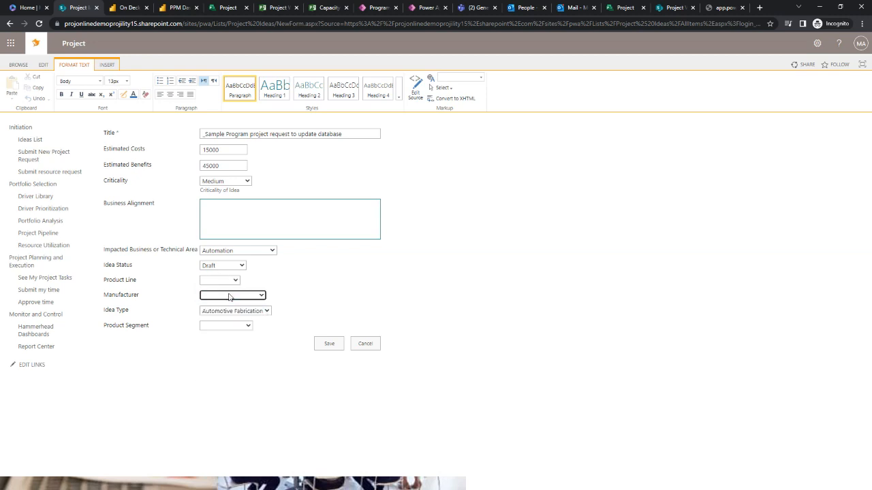
# - Set the idea type to Software and save the new idea
pyautogui.click(246, 311)
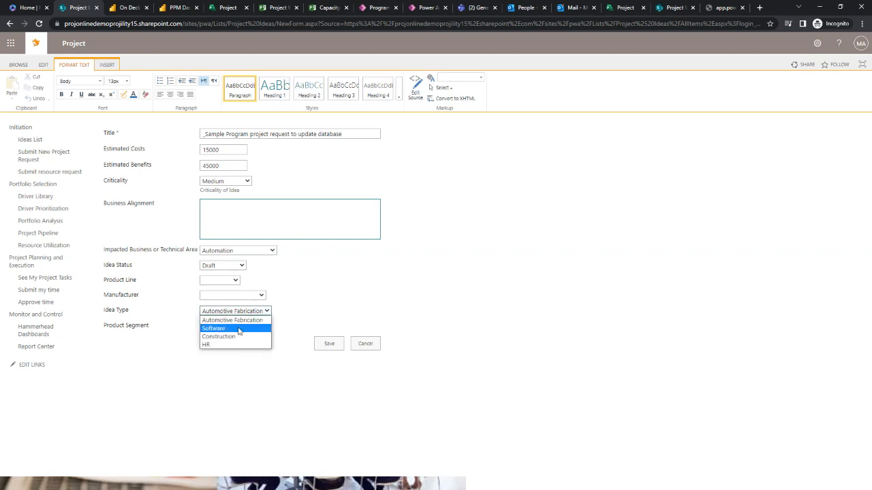
pyautogui.click(232, 330)
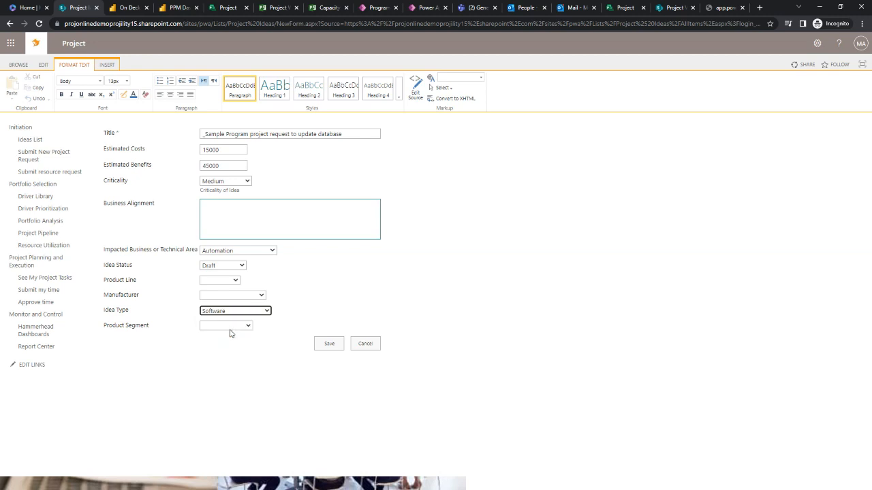
pyautogui.click(330, 346)
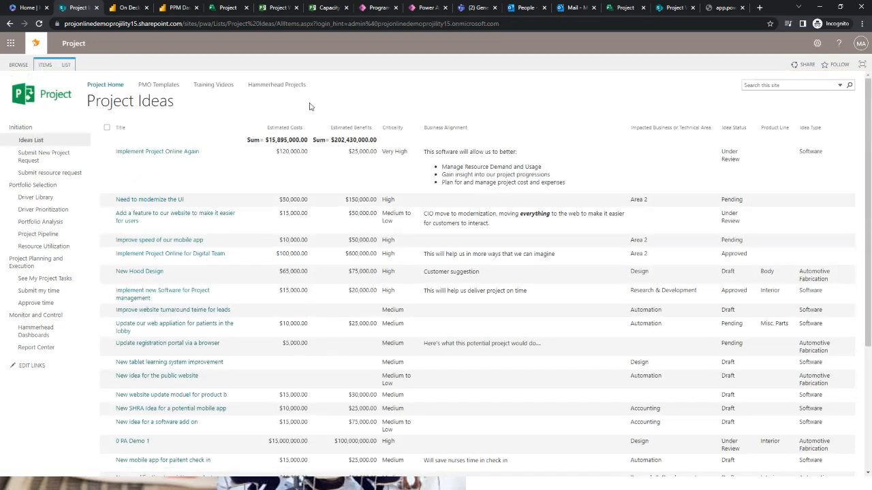
# - Select the Implement Project Online Again idea and look over the commands available for lists and items
pyautogui.click(369, 173)
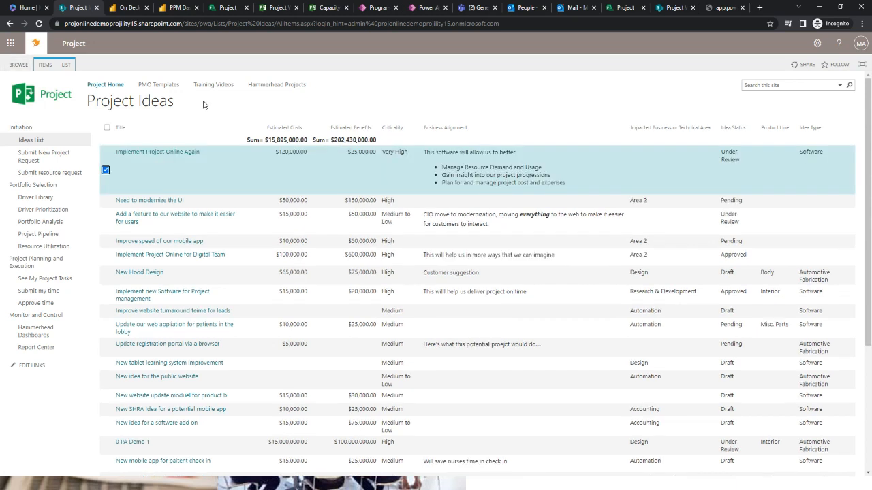
pyautogui.click(66, 65)
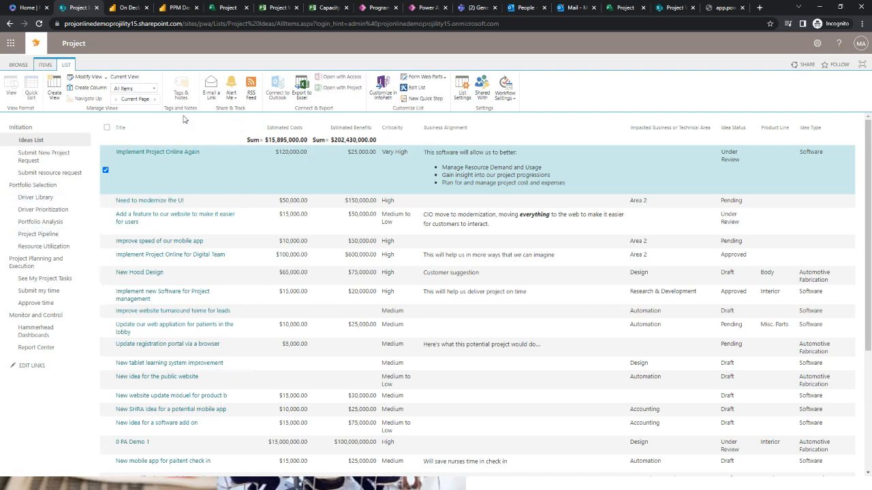
pyautogui.click(49, 67)
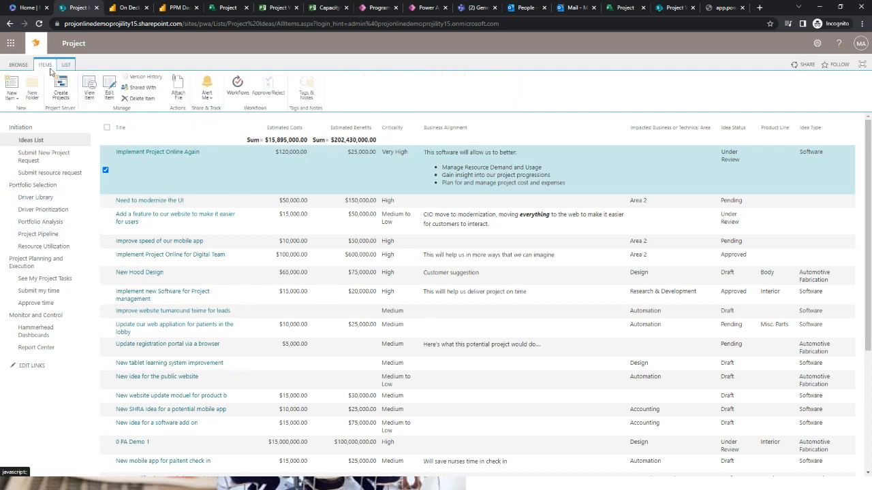
pyautogui.click(206, 100)
pyautogui.click(457, 92)
pyautogui.click(27, 65)
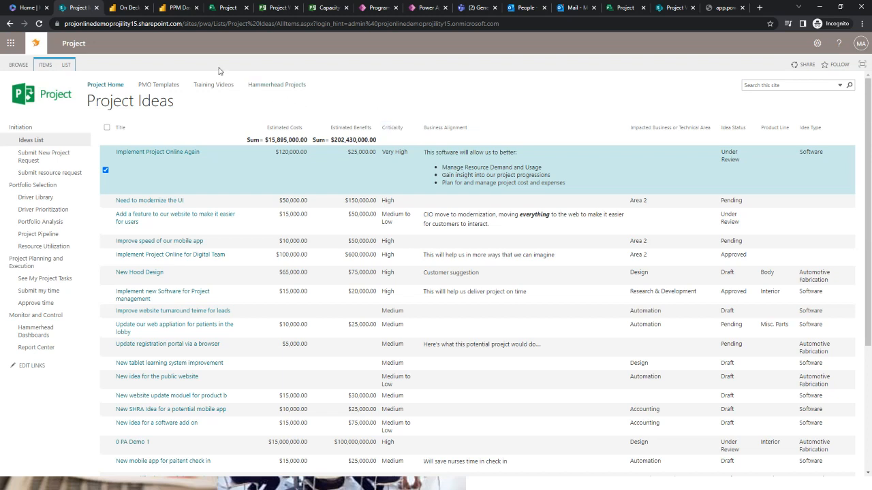
# - Switch to the On Deck Projects Power BI report and filter it by the CEOs Key 2016 Initiatives portfolio at the Select Gate
pyautogui.click(124, 8)
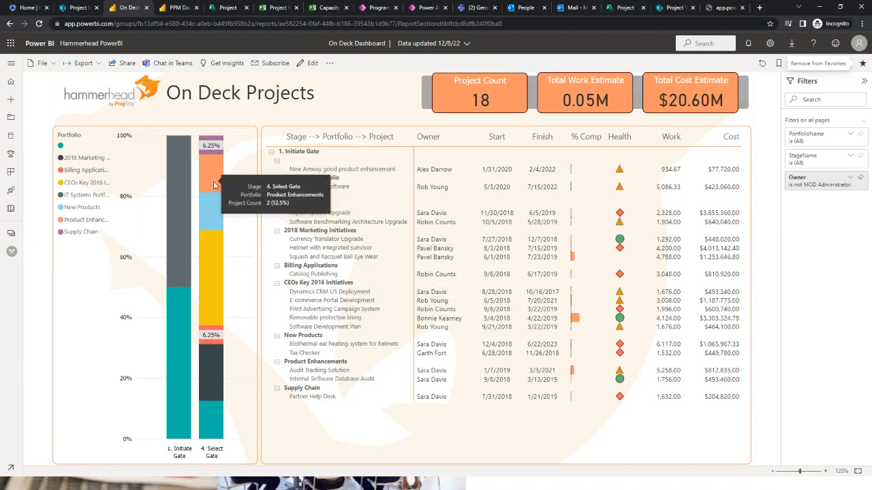
pyautogui.click(173, 324)
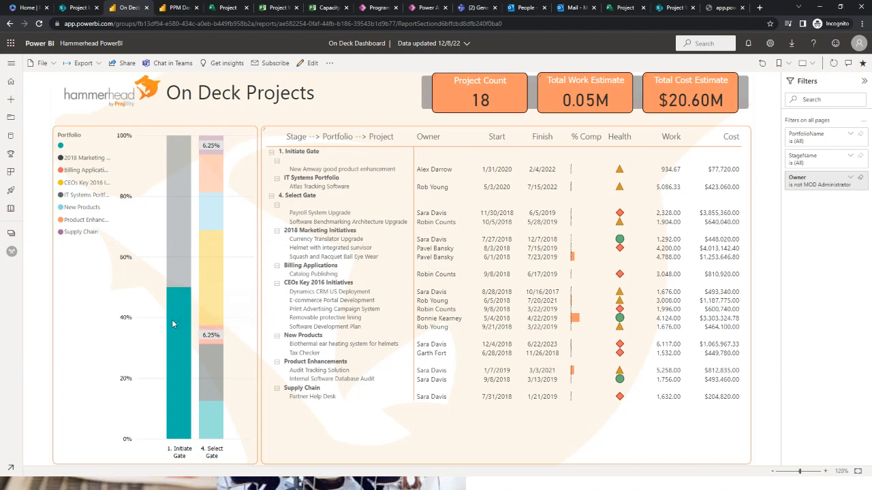
pyautogui.click(216, 252)
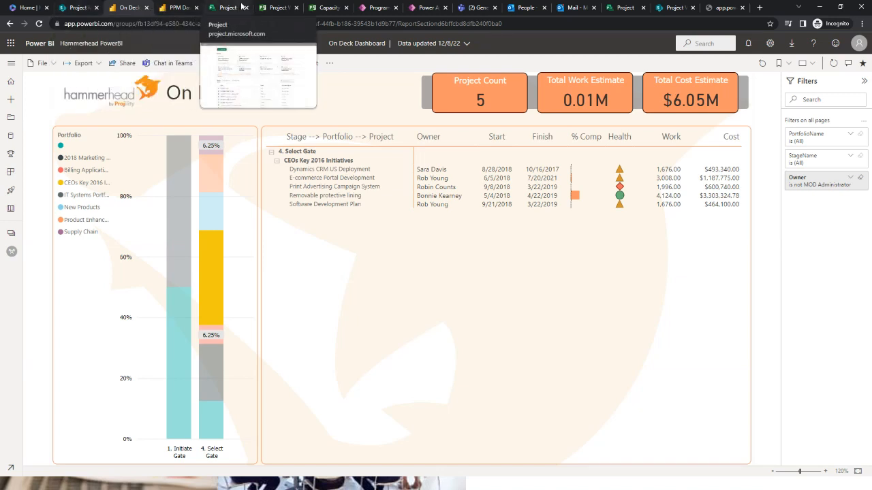
# - Switch to the Project Online home page and open the Project Pipeline to review its program list
pyautogui.click(279, 8)
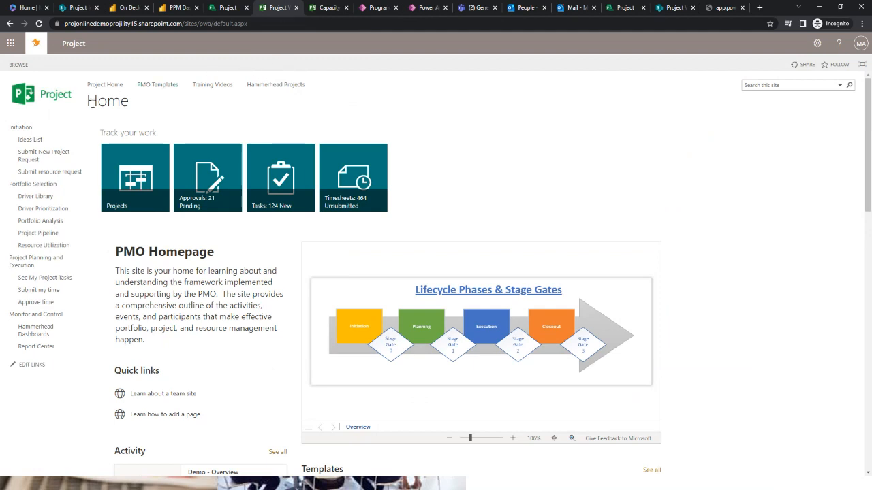
pyautogui.click(45, 235)
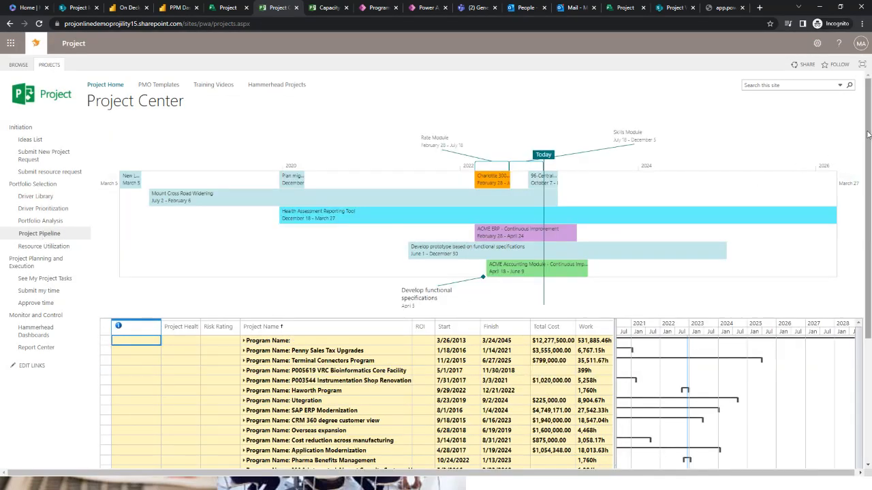
pyautogui.scroll(-3, 867, 134)
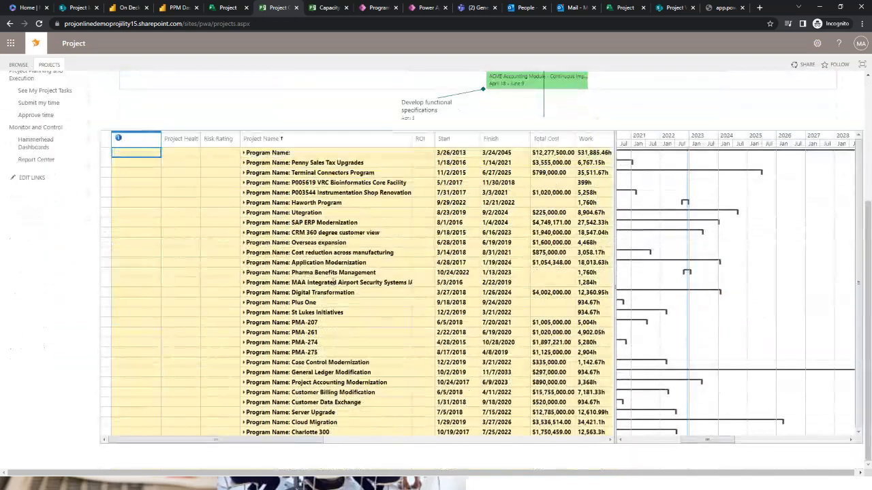
pyautogui.scroll(-1, 332, 293)
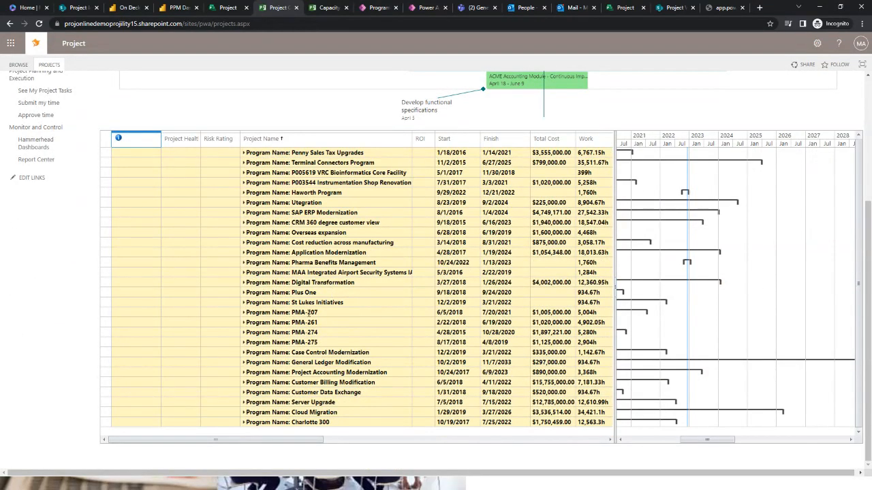
# - Expand the Cloud Migration and Server Upgrade programs and widen the project table to reveal the Owner and Workflow columns
pyautogui.click(245, 422)
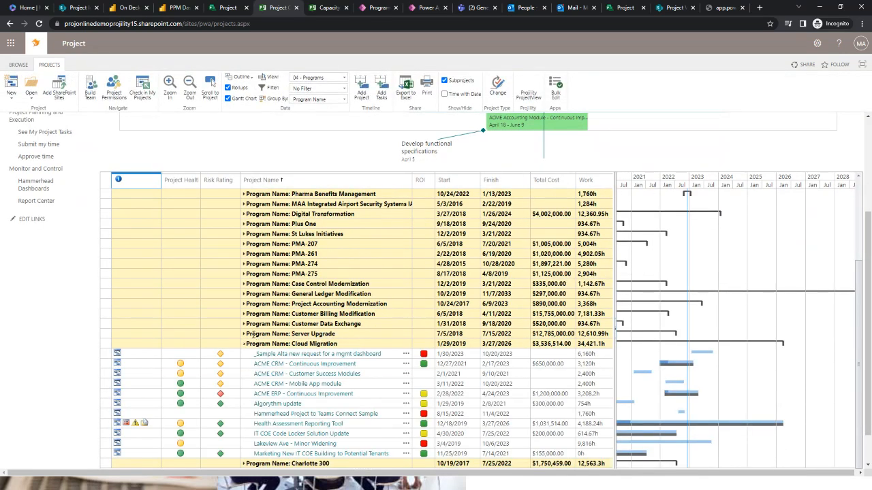
pyautogui.click(244, 334)
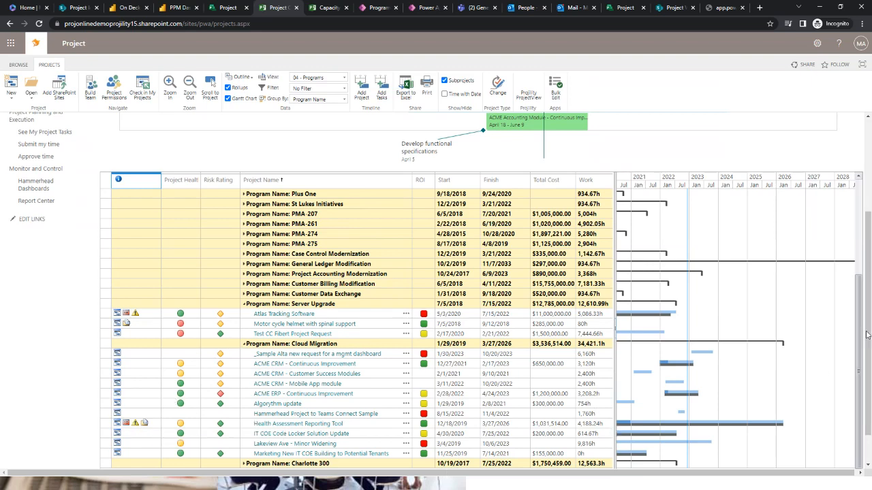
pyautogui.scroll(-1, 868, 334)
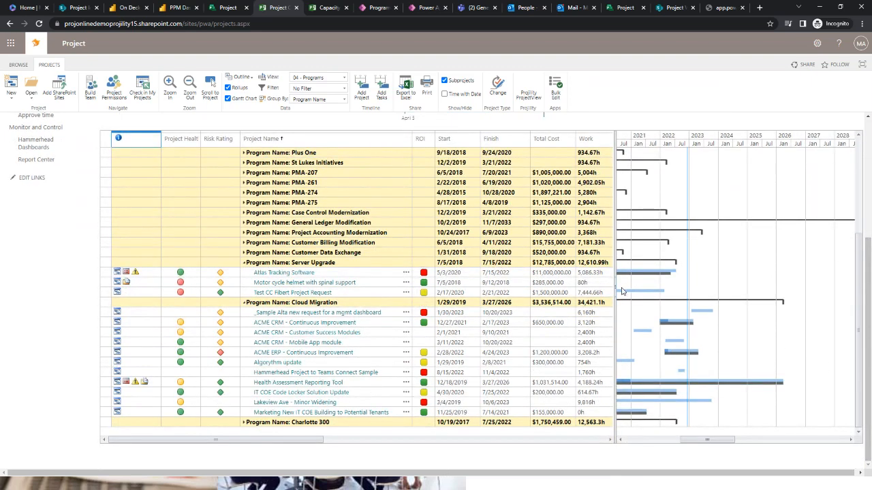
pyautogui.moveTo(615, 290); pyautogui.dragTo(700, 290)
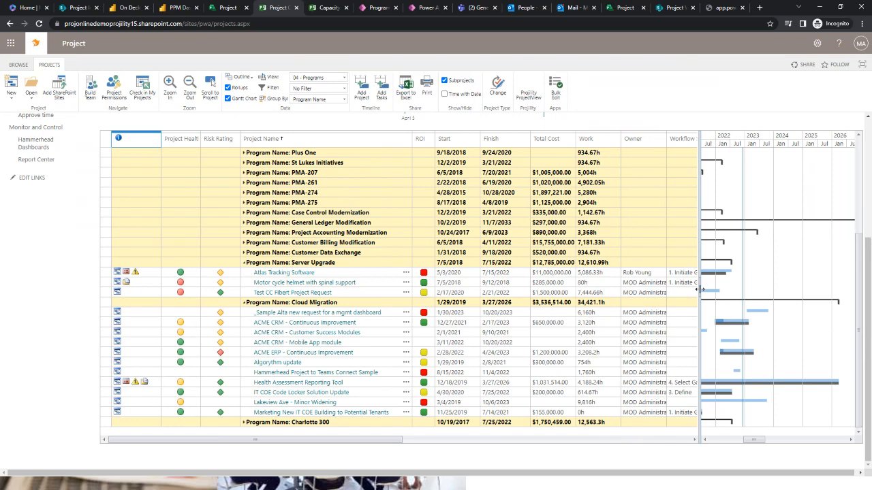
# - Change the Project Center view to 10 - Digital Transformation Program
pyautogui.click(345, 79)
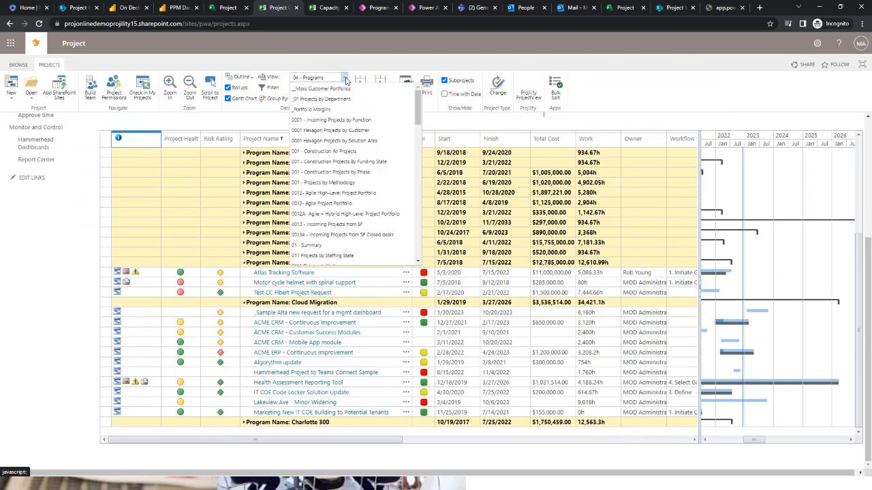
pyautogui.scroll(-3, 361, 170)
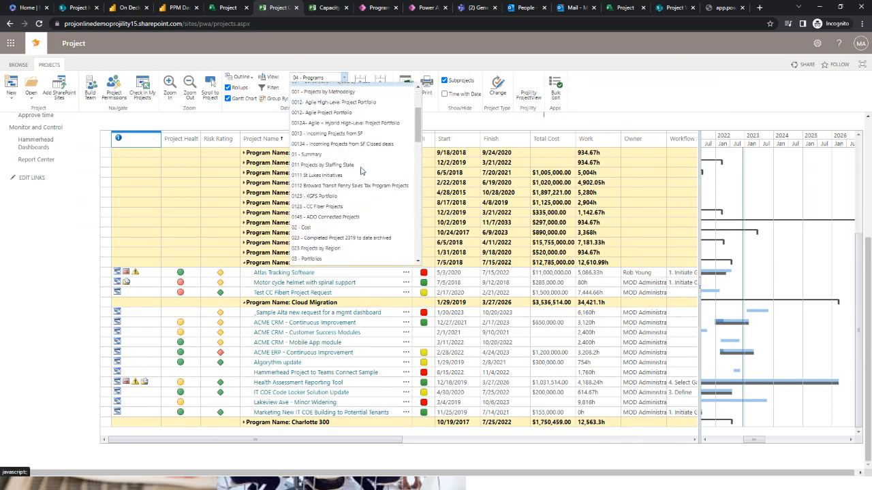
pyautogui.scroll(-3, 361, 170)
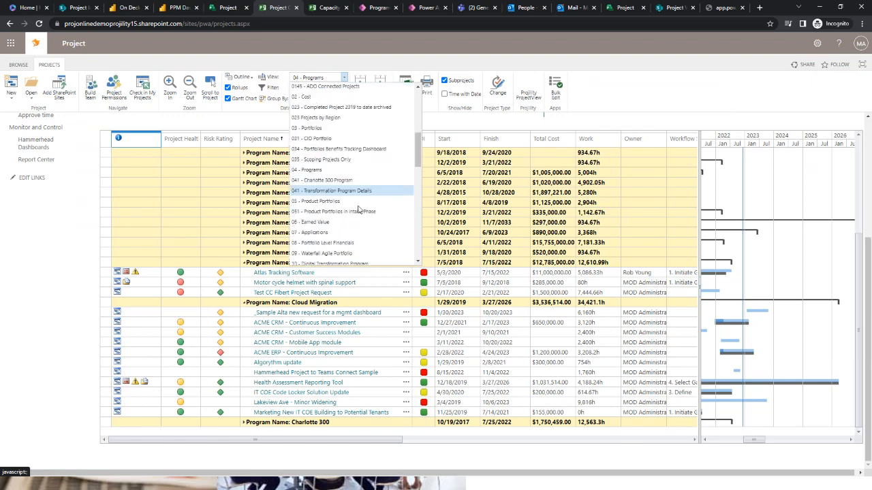
pyautogui.click(357, 213)
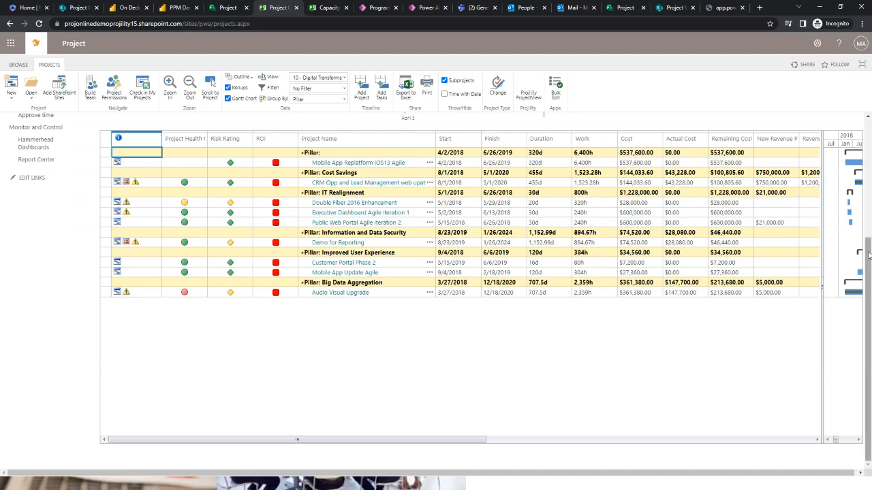
# - Select the three projects under the IT Realignment pillar, from Double Fiber 2016 Enhancement through Public Web Portal Agile Iteration 2
pyautogui.scroll(3, 848, 162)
pyautogui.scroll(1, 848, 162)
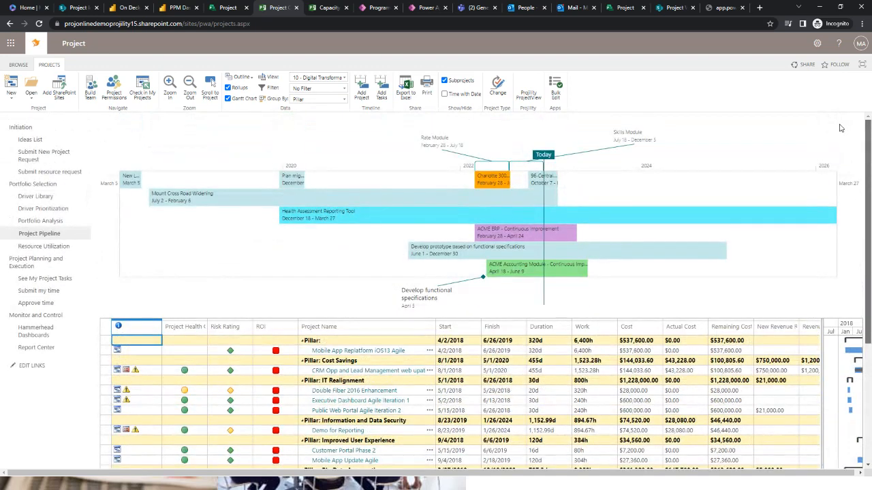
pyautogui.scroll(-3, 840, 128)
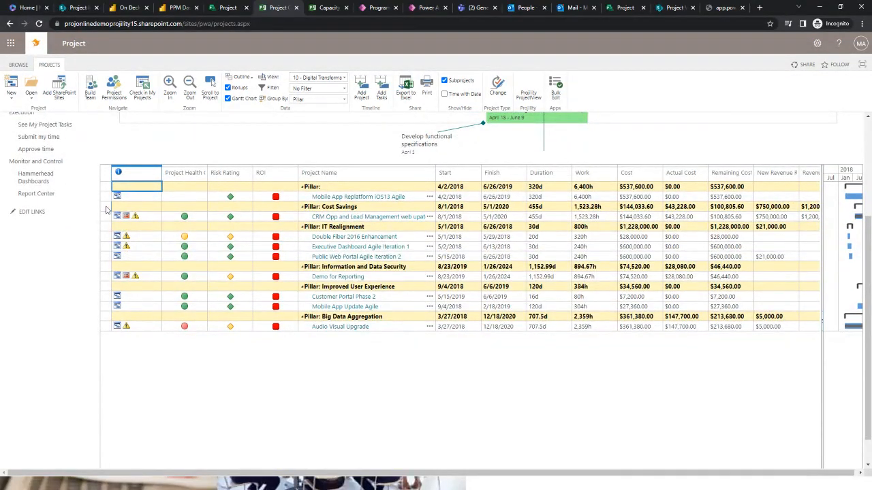
pyautogui.click(106, 208)
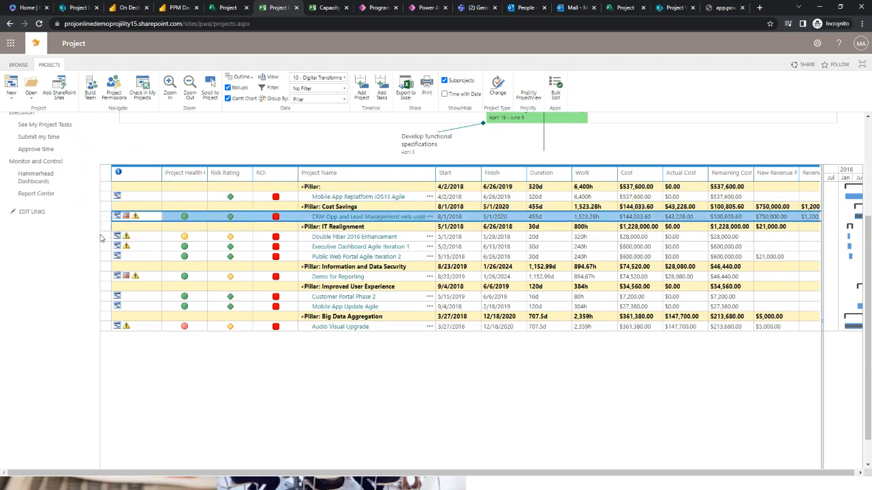
pyautogui.click(107, 237)
pyautogui.keyDown('shift'); pyautogui.click(109, 256); pyautogui.keyUp('shift')
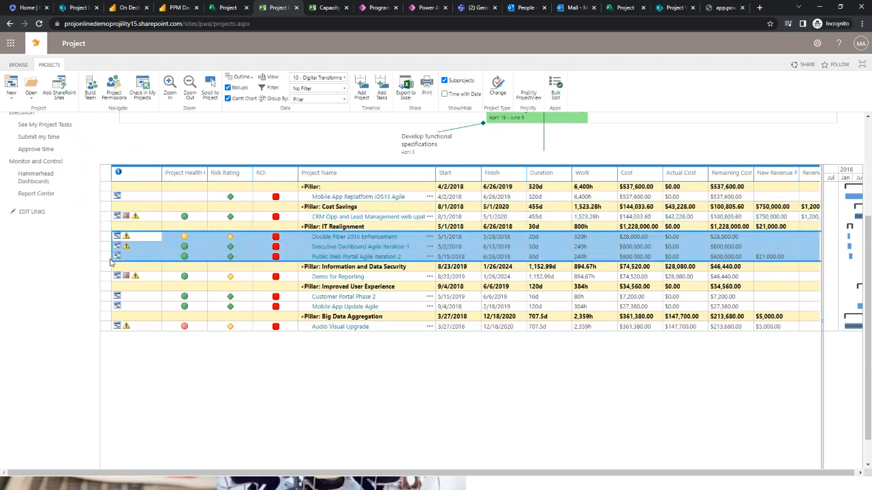
# - Highlight the projects under the Information and Data Security, Improved User Experience, and Big Data Aggregation pillars, one pillar after another
pyautogui.click(108, 276)
pyautogui.click(106, 297)
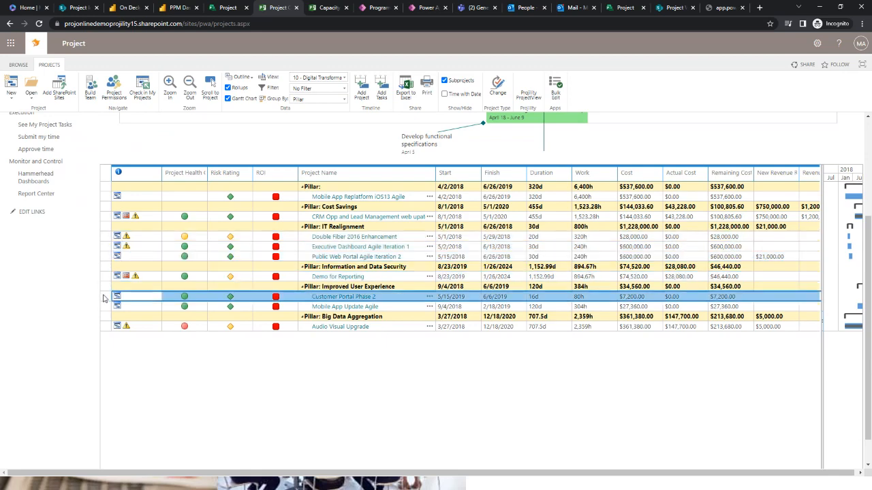
pyautogui.keyDown('shift'); pyautogui.click(106, 307); pyautogui.keyUp('shift')
pyautogui.click(103, 327)
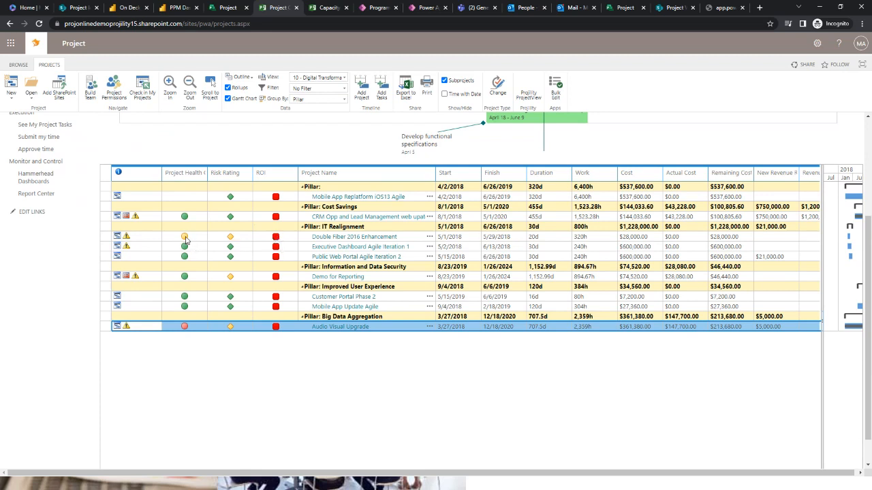
# - Review the Cost, Actual Cost, and Remaining Cost columns down to the Audio Visual Upgrade project
pyautogui.click(630, 247)
pyautogui.press('Down')
pyautogui.press('Down')
pyautogui.press('Down')
pyautogui.press('Down')
pyautogui.press('Down')
pyautogui.press('Down')
pyautogui.press('Down')
pyautogui.press('Down')
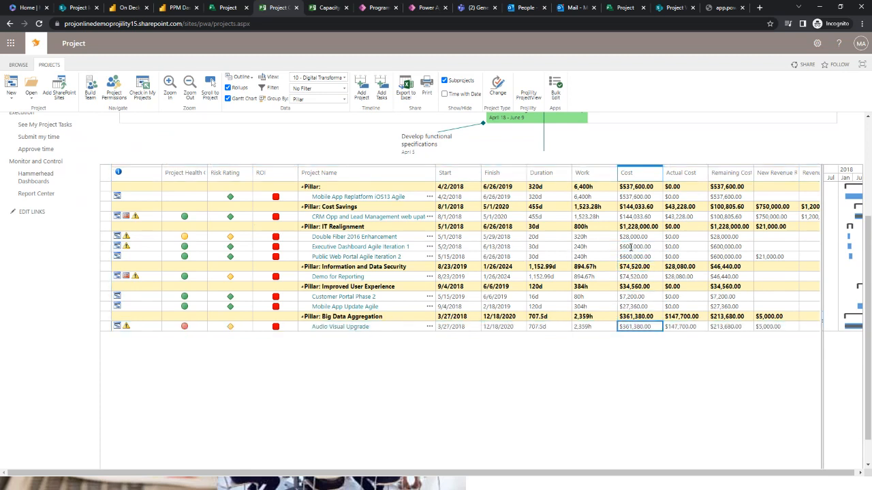
pyautogui.press('Right')
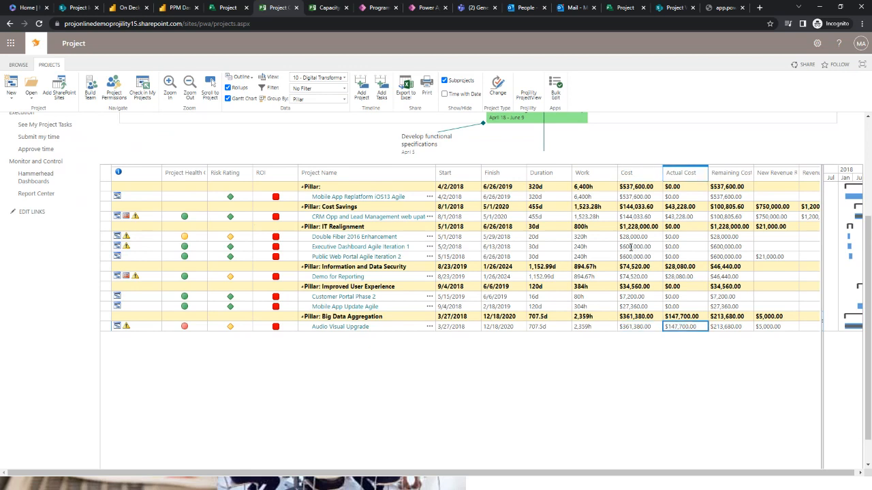
pyautogui.press('Right')
# - Review the New Revenue and Revenue Impact columns, focusing on the Cost Savings pillar and its CRM project
pyautogui.press('Right')
pyautogui.press('Up')
pyautogui.press('Up')
pyautogui.press('Up')
pyautogui.press('Up')
pyautogui.press('Up')
pyautogui.press('Up')
pyautogui.press('Up')
pyautogui.press('Up')
pyautogui.press('Up')
pyautogui.press('Up')
pyautogui.press('Up')
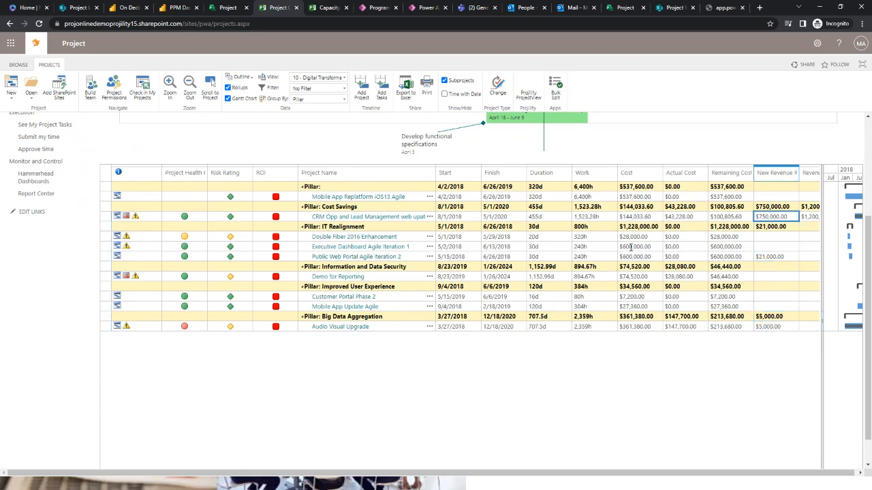
pyautogui.press('Right')
pyautogui.press('Left')
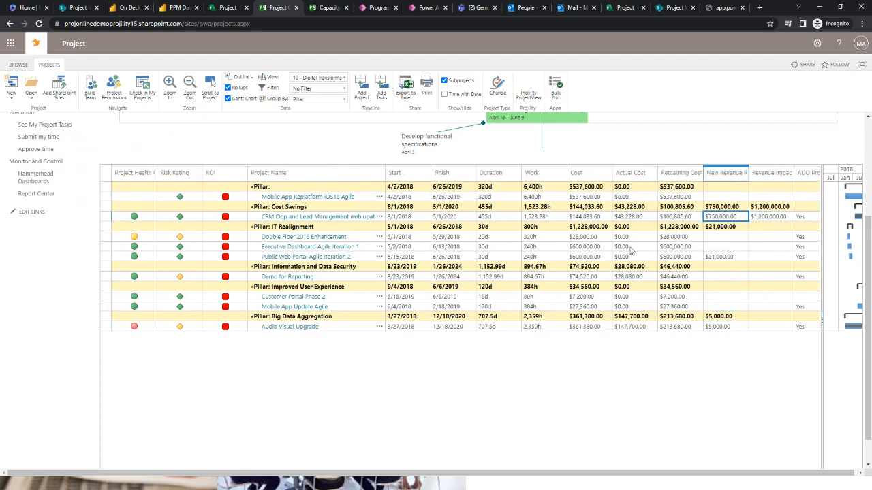
pyautogui.press('Right')
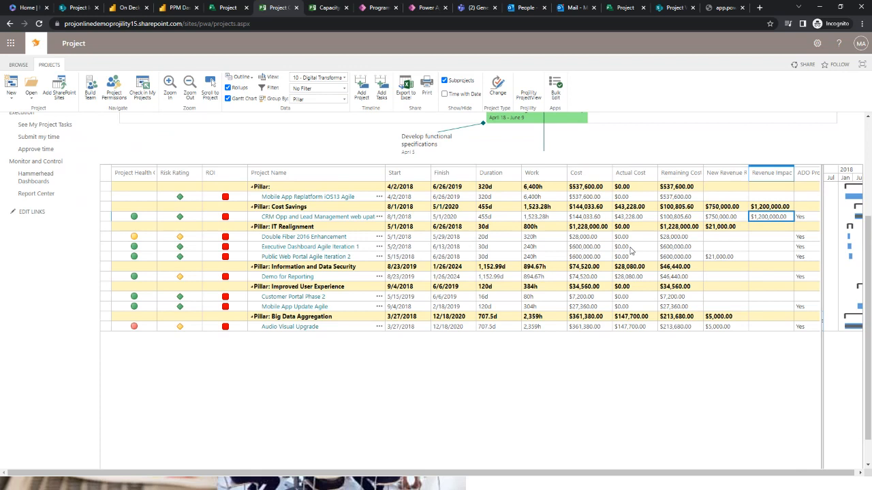
pyautogui.press('Up')
pyautogui.press('Up')
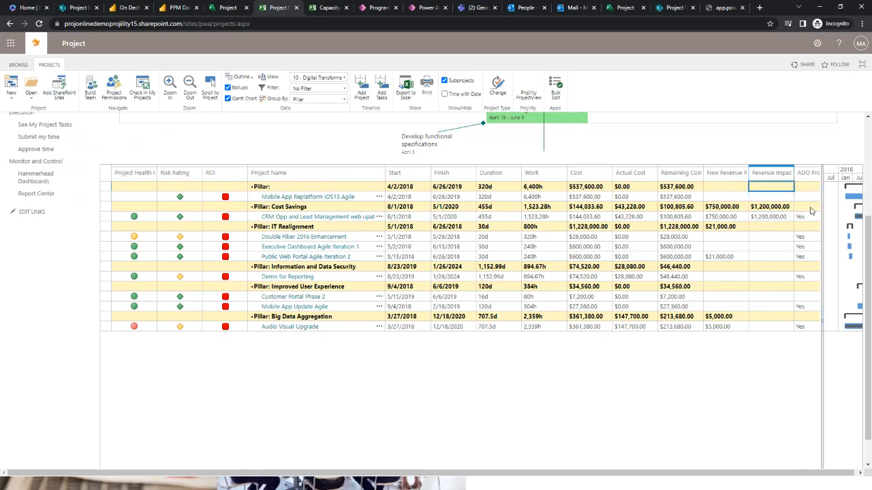
pyautogui.click(768, 206)
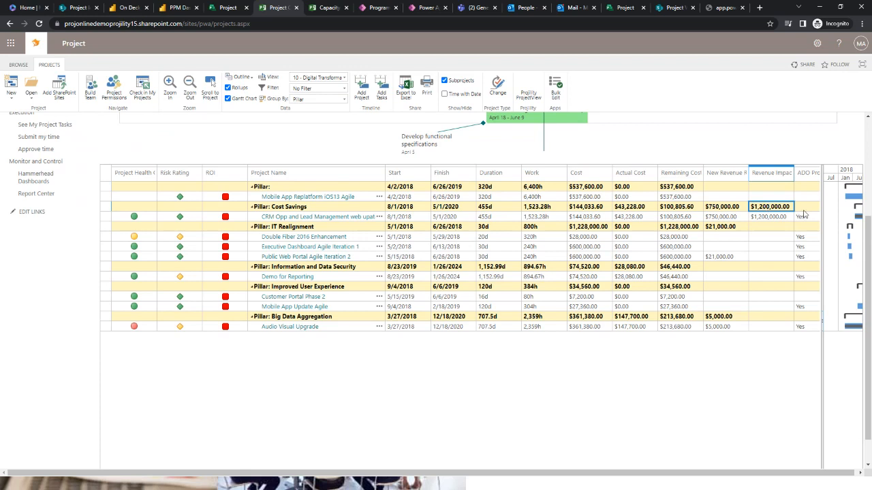
# - Examine the ADO Project column and highlight the DevOps percent complete values from the CRM project through Audio Visual Upgrade
pyautogui.press('Right')
pyautogui.press('Right')
pyautogui.press('Right')
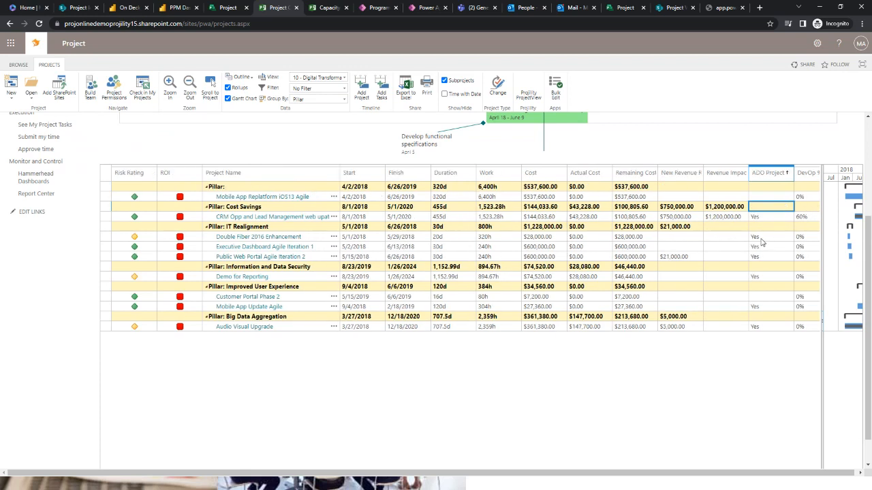
pyautogui.moveTo(690, 218); pyautogui.dragTo(680, 326)
pyautogui.moveTo(710, 217); pyautogui.dragTo(715, 340)
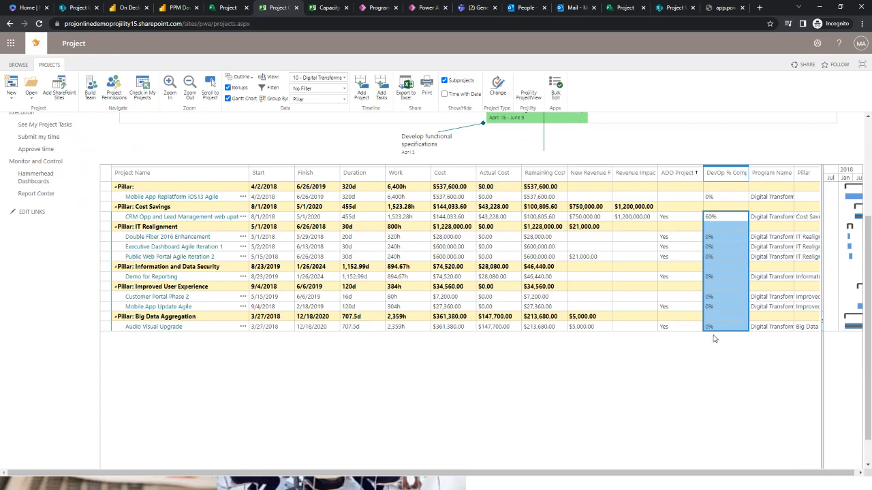
# - Review the remaining columns for Double Fiber 2016 Enhancement, from Program Name through the project's department
pyautogui.click(780, 236)
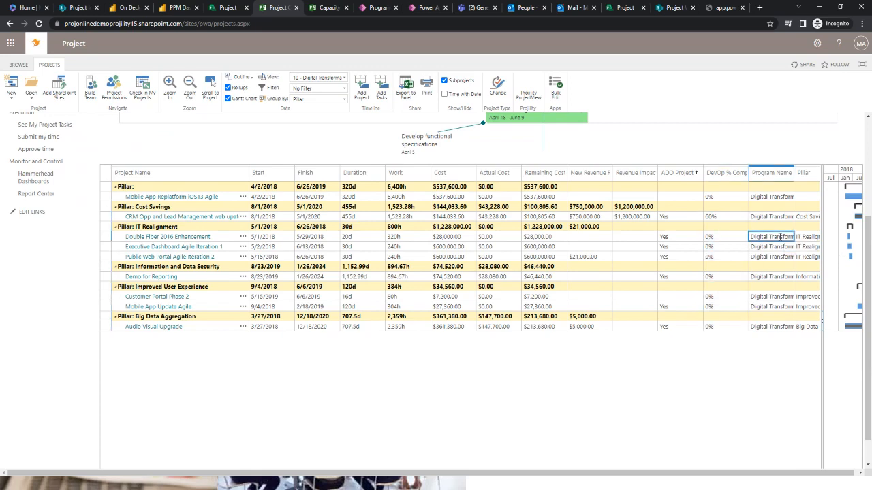
pyautogui.press('Tab')
pyautogui.press('Tab')
pyautogui.press('Tab')
pyautogui.press('Tab')
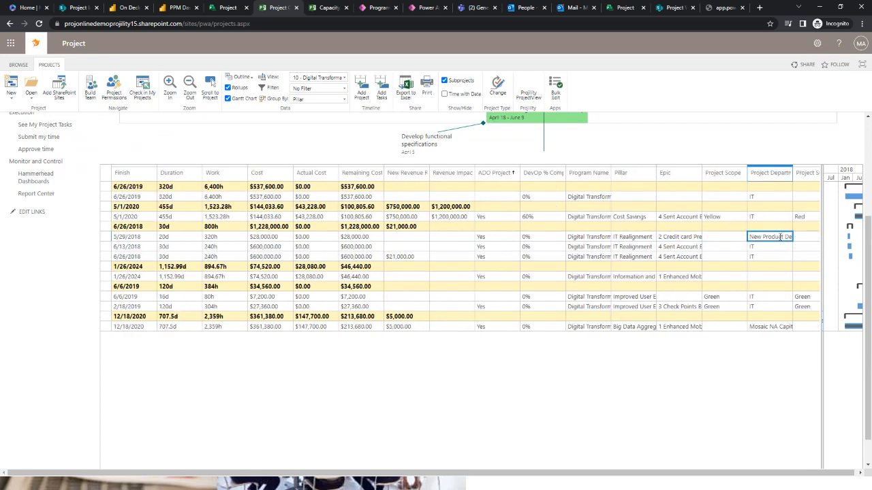
# - Return to the project table's first column and narrow the table to end at Duration, revealing the Gantt chart
pyautogui.press('Left')
pyautogui.press('Left')
pyautogui.press('Left')
pyautogui.press('Left')
pyautogui.press('Left')
pyautogui.press('Left')
pyautogui.press('Left')
pyautogui.press('Left')
pyautogui.press('Left')
pyautogui.press('Left')
pyautogui.press('Left')
pyautogui.press('Left')
pyautogui.press('Left')
pyautogui.press('Left')
pyautogui.press('Left')
pyautogui.press('Left')
pyautogui.press('Left')
pyautogui.press('Left')
pyautogui.press('Left')
pyautogui.press('Left')
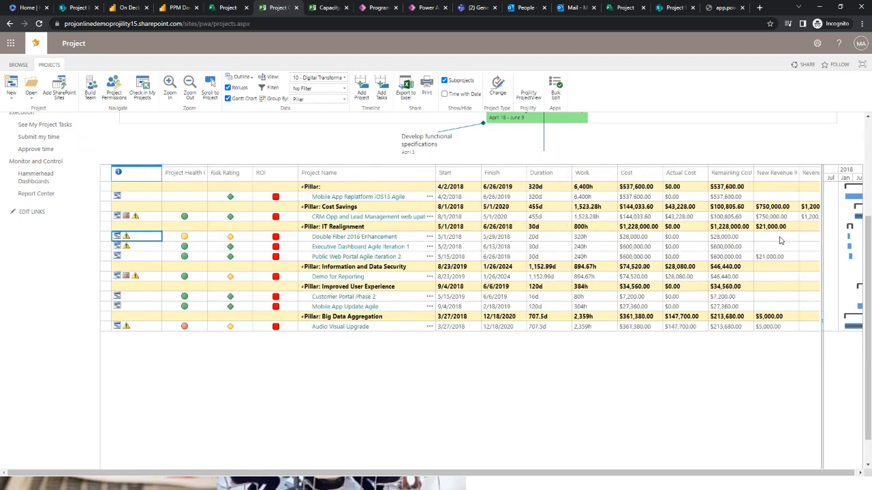
pyautogui.moveTo(821, 225); pyautogui.dragTo(555, 278)
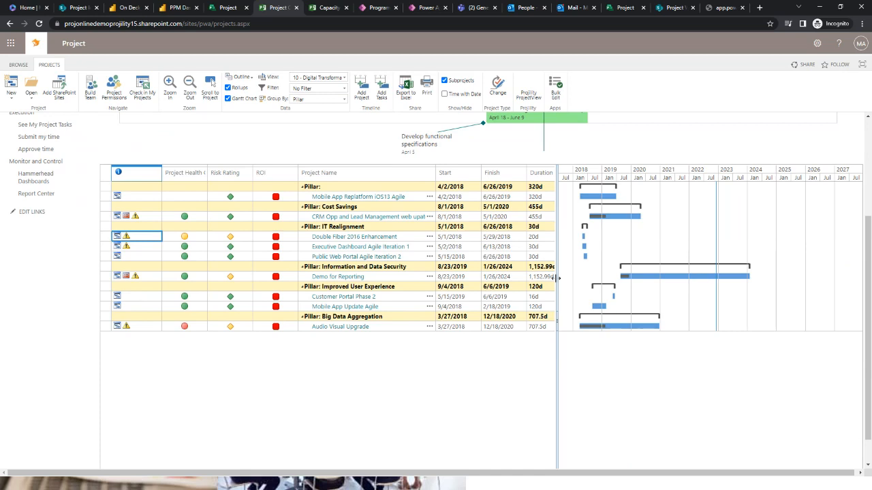
# - Switch to the Power BI PPM Dashboard and filter the Program Overview by Cloud Migration to inspect its baseline, current, and actual costs
pyautogui.click(176, 7)
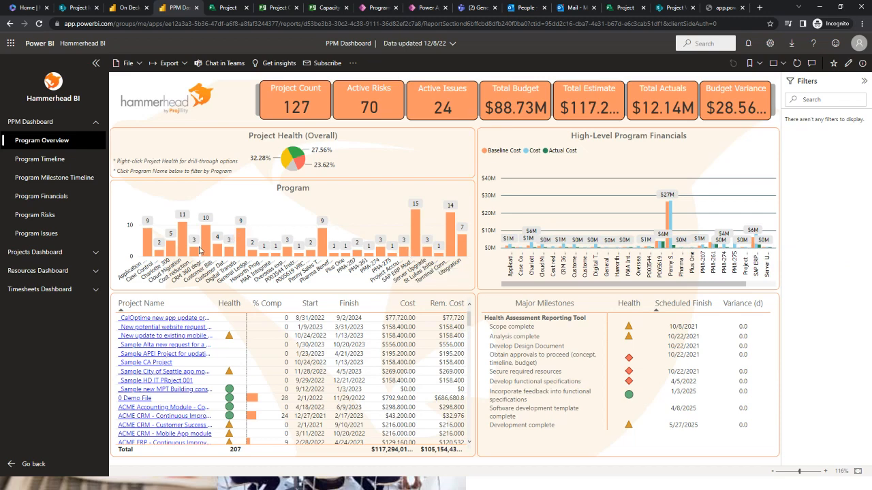
pyautogui.click(182, 252)
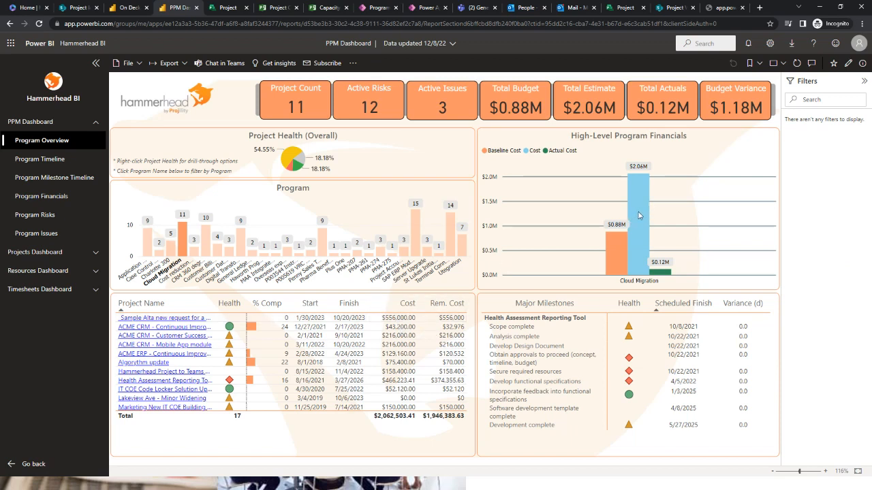
pyautogui.moveTo(638, 215)
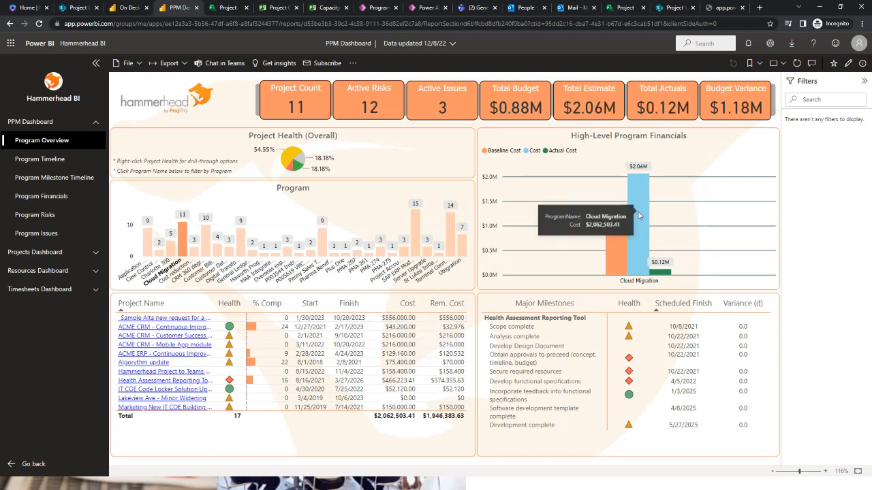
pyautogui.moveTo(621, 255)
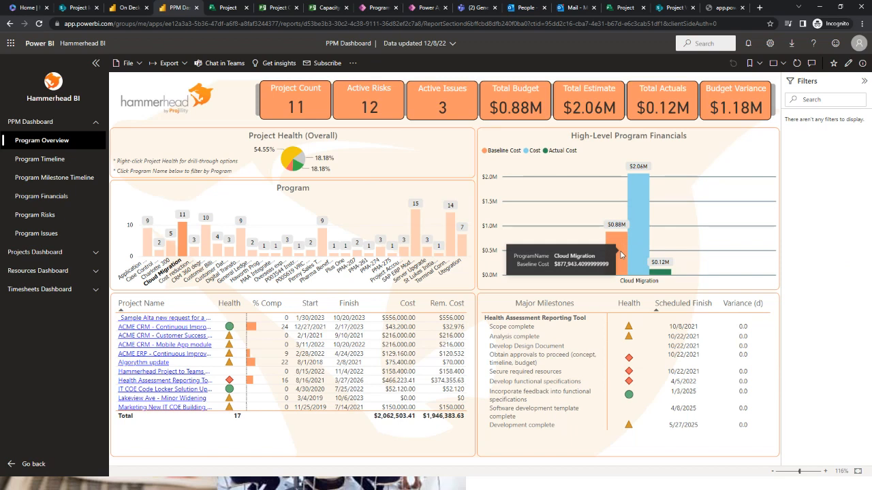
pyautogui.moveTo(657, 274)
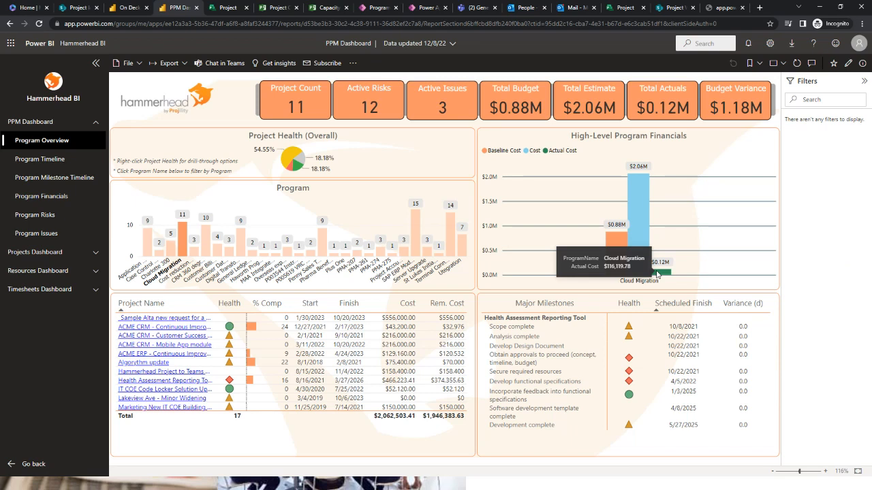
pyautogui.rightClick(643, 180)
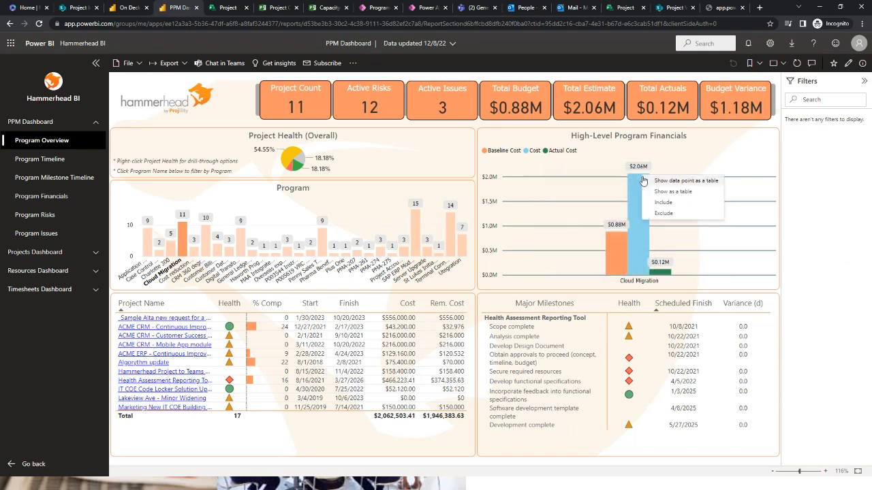
# - Filter the overview by the Health Assessment Reporting Tool's Scope complete milestone and clear that filter
pyautogui.click(558, 329)
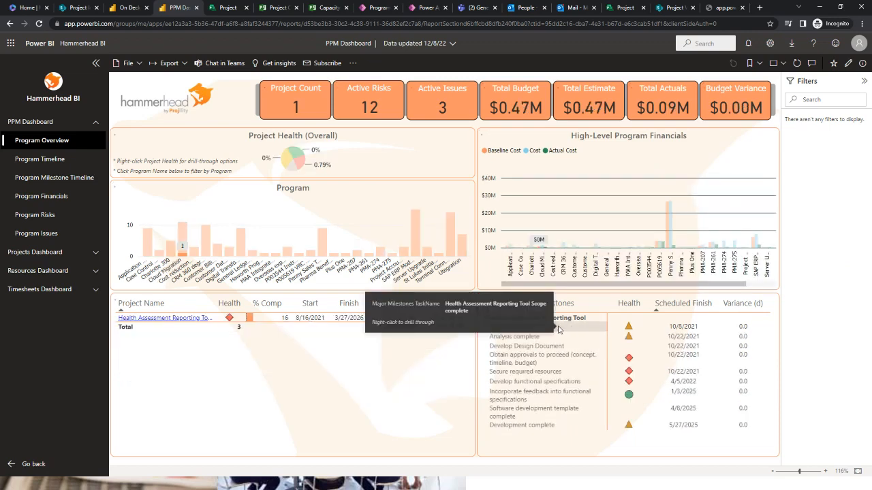
pyautogui.click(559, 329)
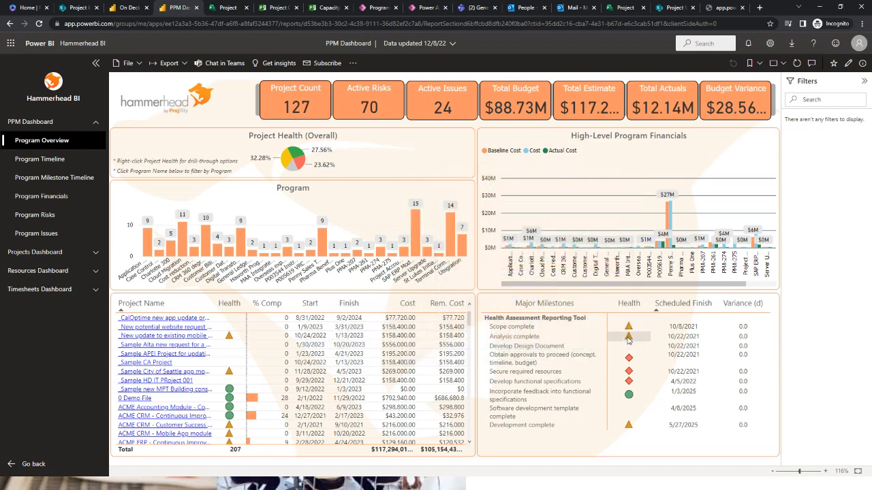
pyautogui.moveTo(629, 340)
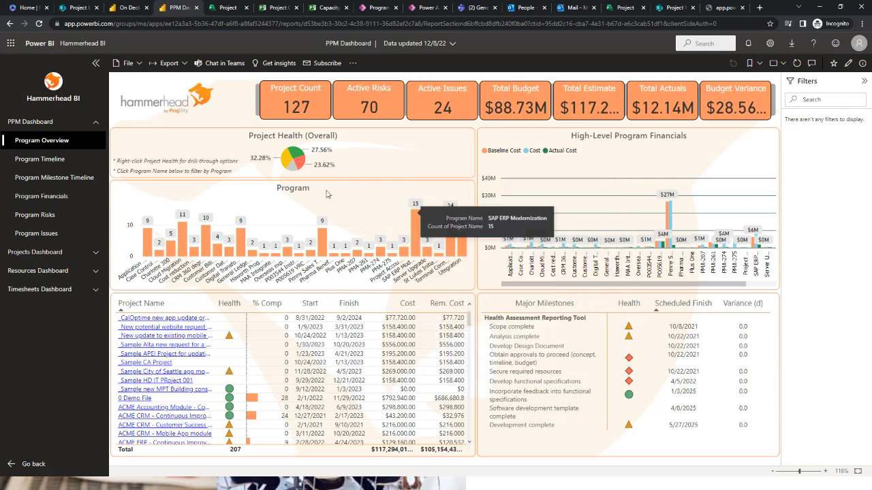
# - View the Program Timeline page, and filter the Program Financials page by Cloud Migration to review cumulative and monthly costs
pyautogui.doubleClick(46, 164)
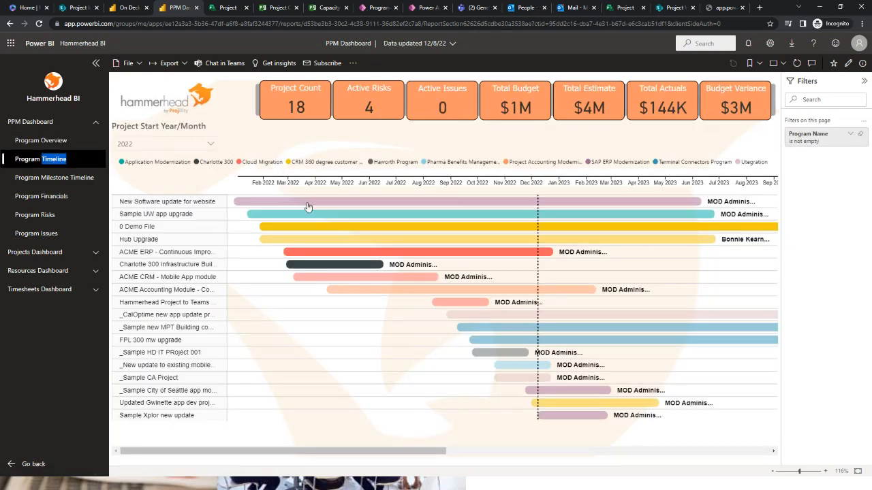
pyautogui.click(57, 195)
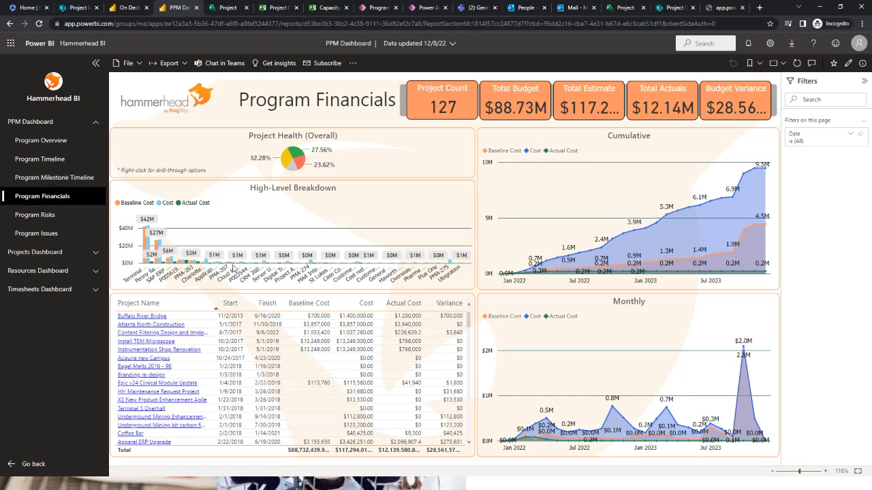
pyautogui.click(232, 273)
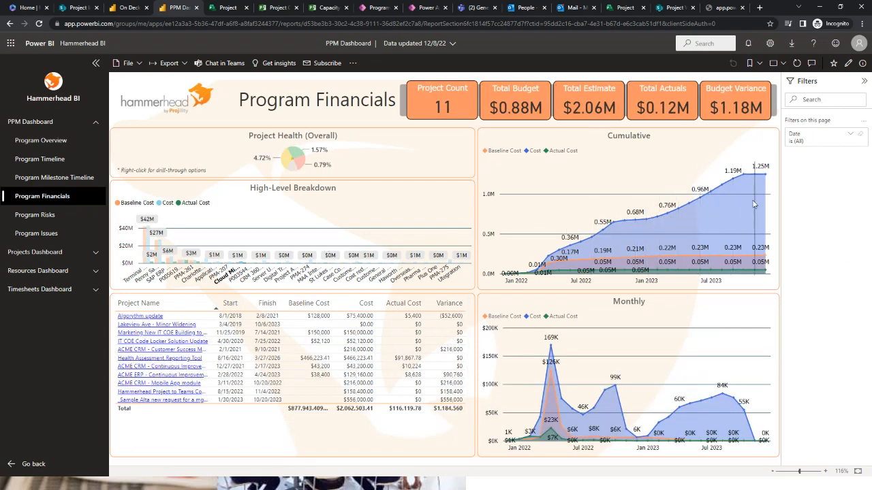
pyautogui.moveTo(552, 344)
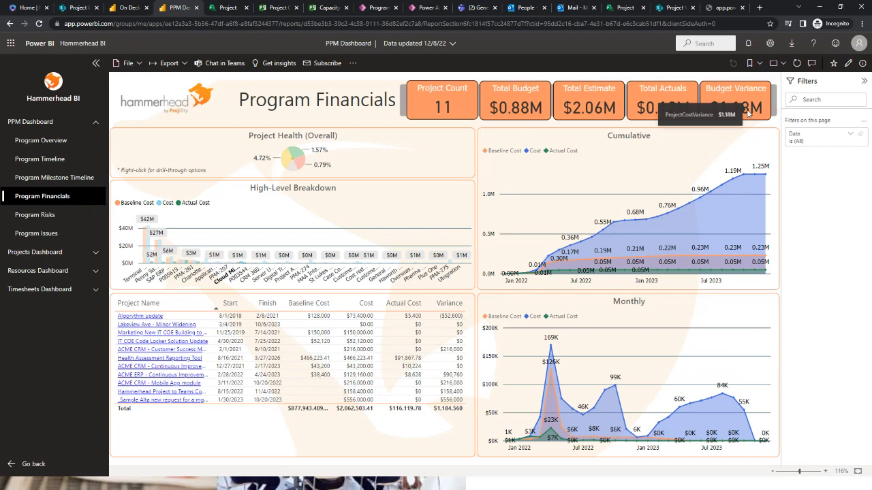
# - Open the Program Risks page and filter it by Cloud Migration, narrowing the list to active Category3 risks
pyautogui.click(58, 216)
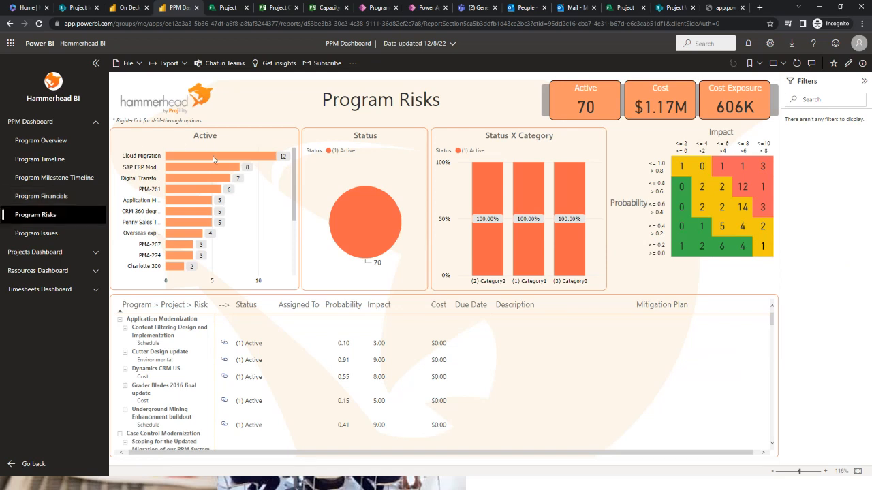
pyautogui.click(189, 157)
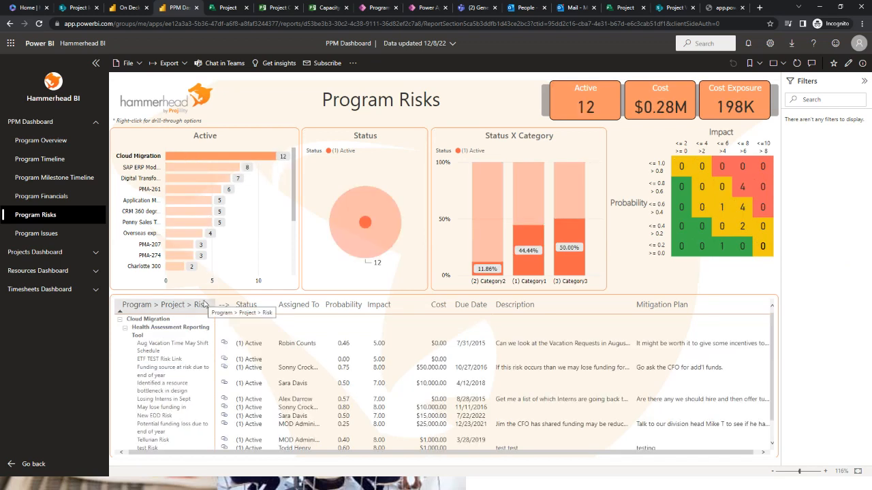
pyautogui.moveTo(574, 260)
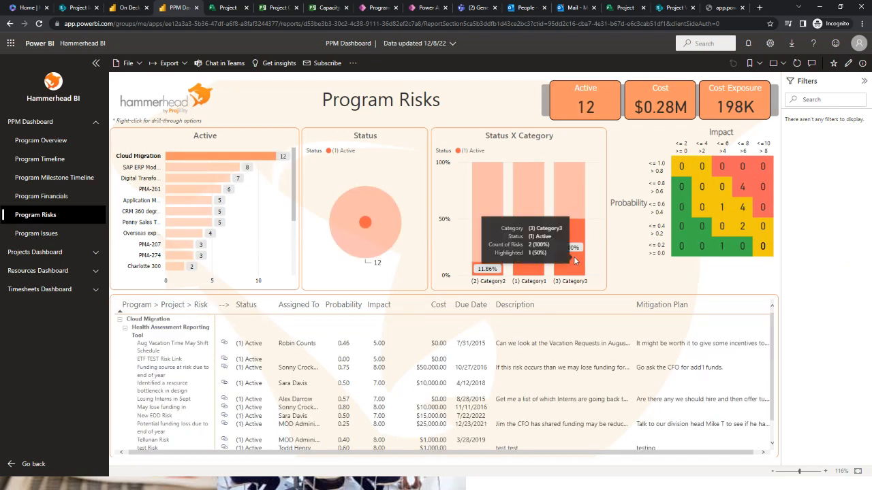
pyautogui.click(574, 260)
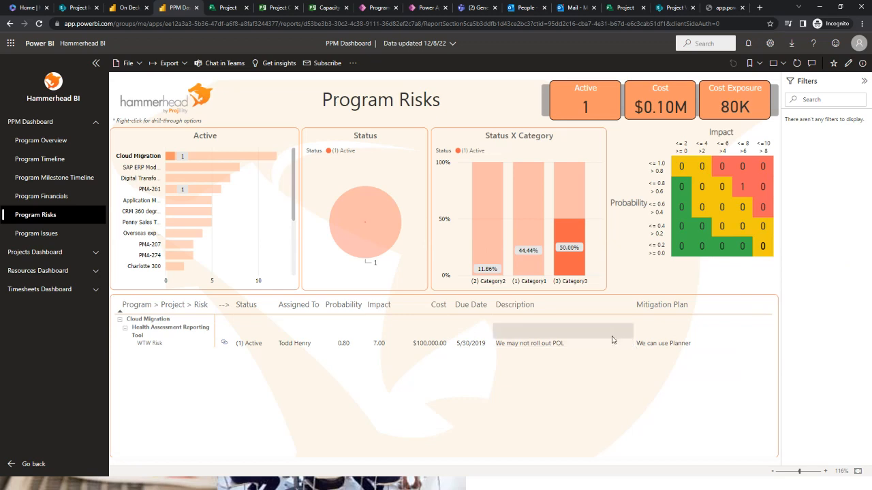
pyautogui.moveTo(575, 270)
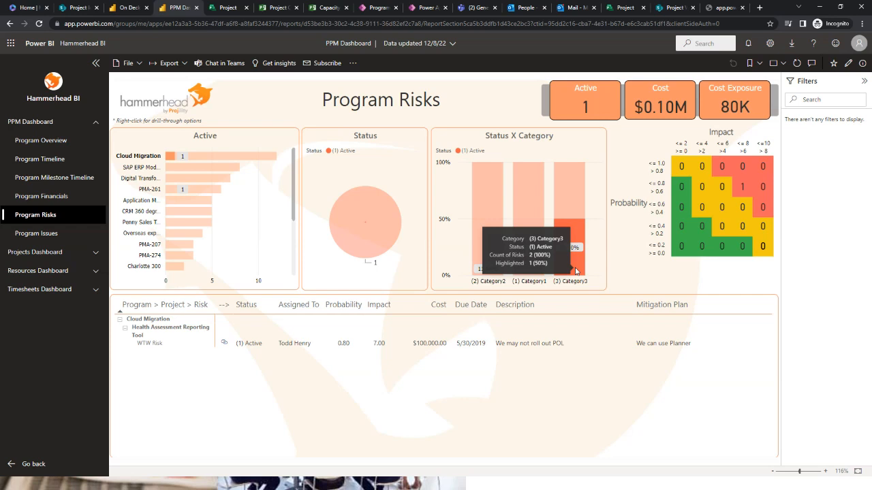
# - Open the Program Issues page and filter it to Cloud Migration's high-priority issues
pyautogui.click(32, 234)
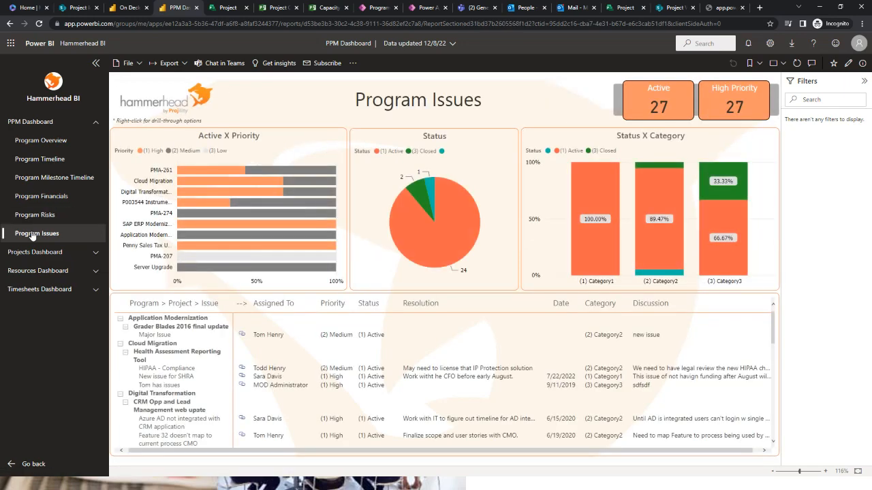
pyautogui.click(208, 183)
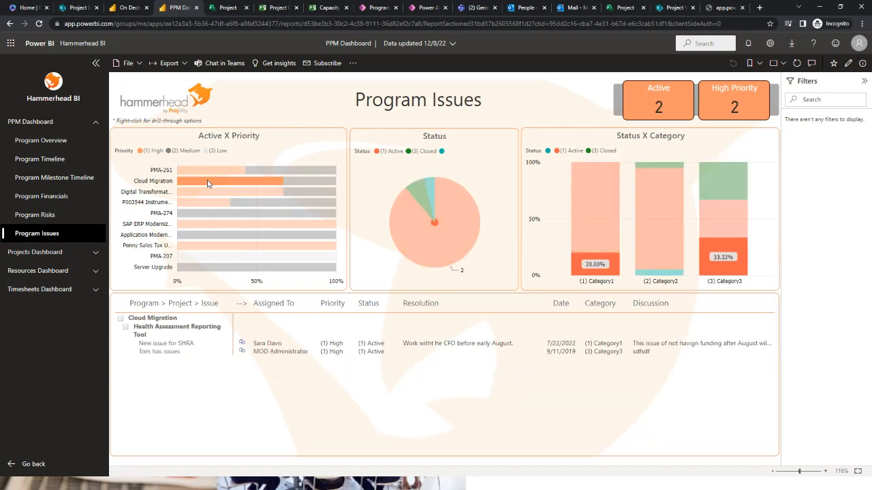
# - Narrow Cloud Migration's high-priority issues to active Category3 items, and clear the Program Issues filters
pyautogui.click(715, 272)
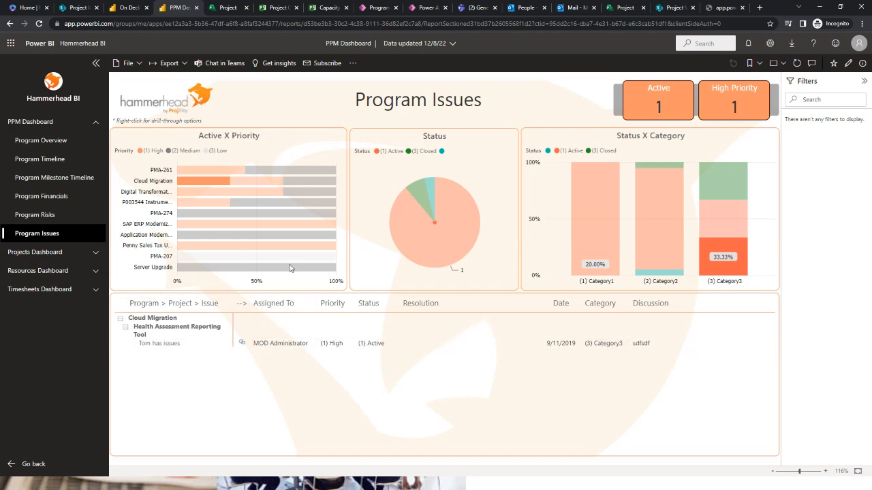
pyautogui.click(190, 182)
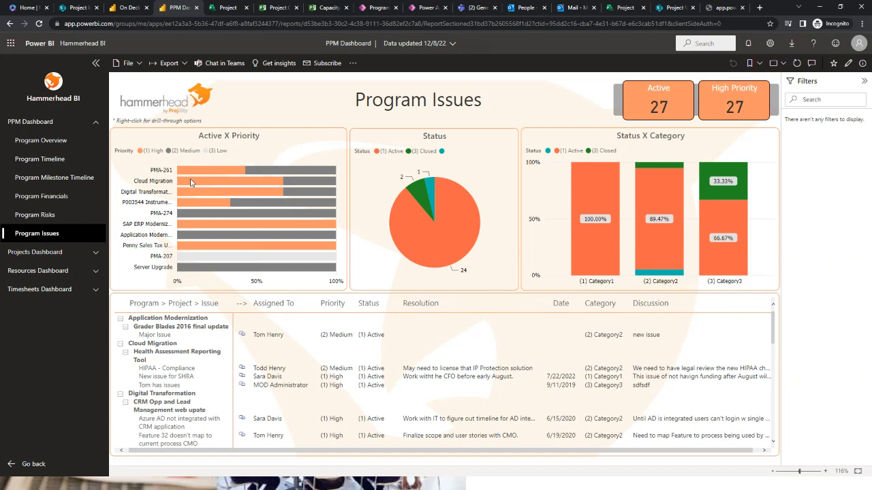
pyautogui.moveTo(198, 183)
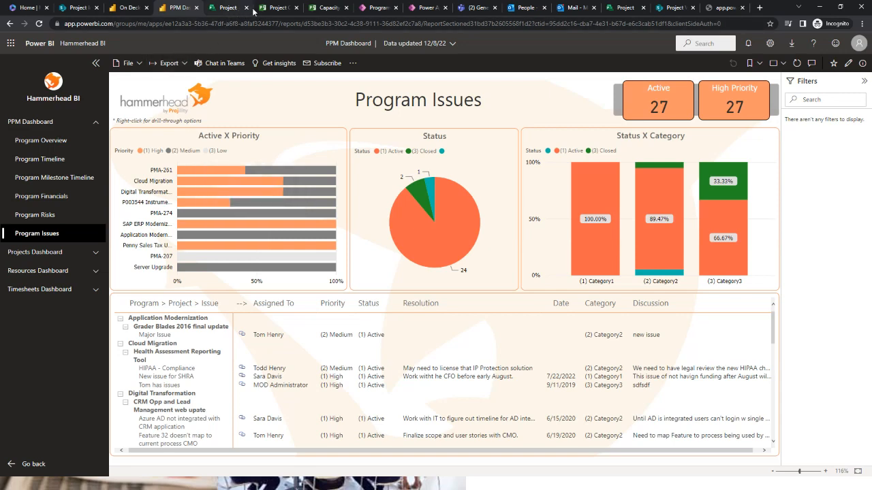
# - Switch to Project Center in Project Online, apply the 04 - Programs view, and expand the Cloud Migration program
pyautogui.click(271, 10)
pyautogui.click(475, 246)
pyautogui.click(344, 77)
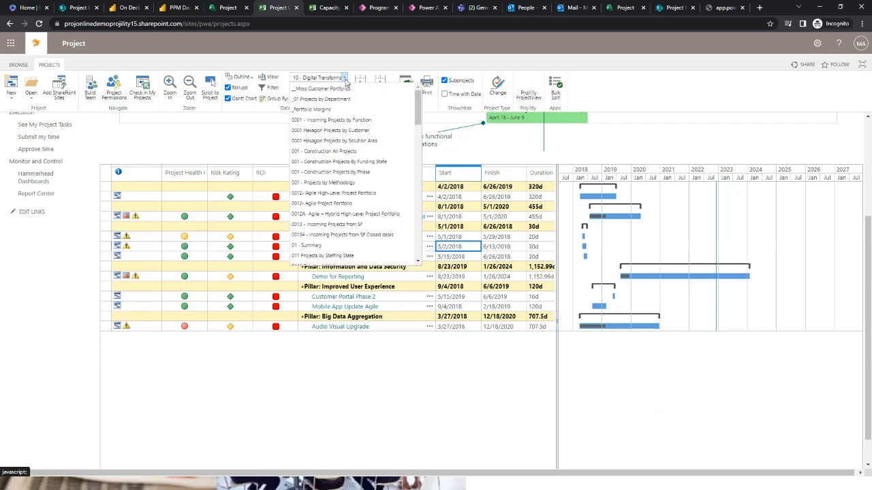
pyautogui.scroll(-2, 353, 134)
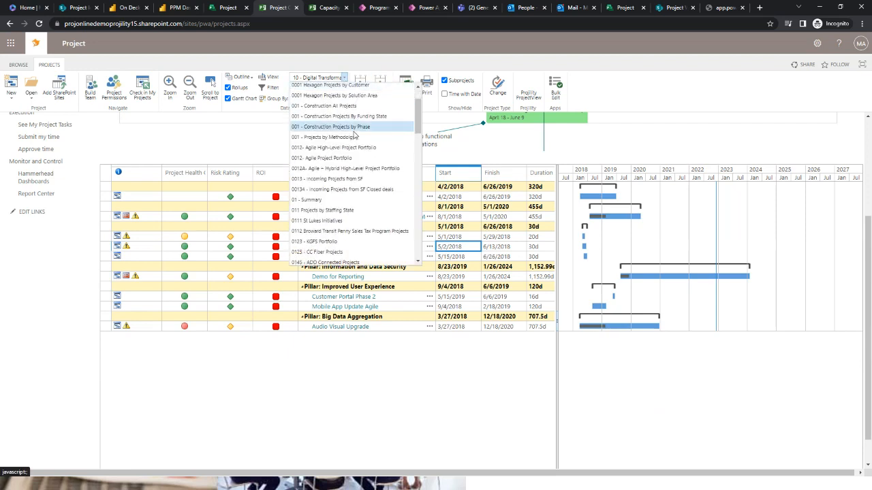
pyautogui.scroll(-4, 354, 135)
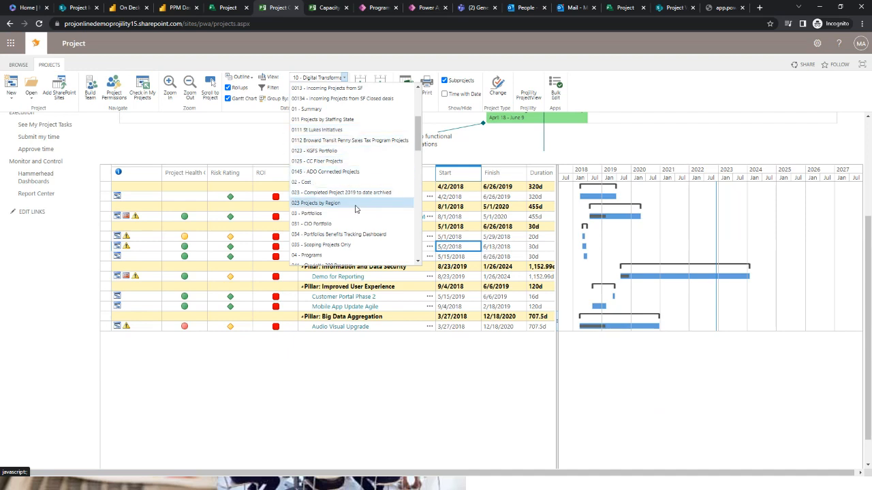
pyautogui.click(344, 256)
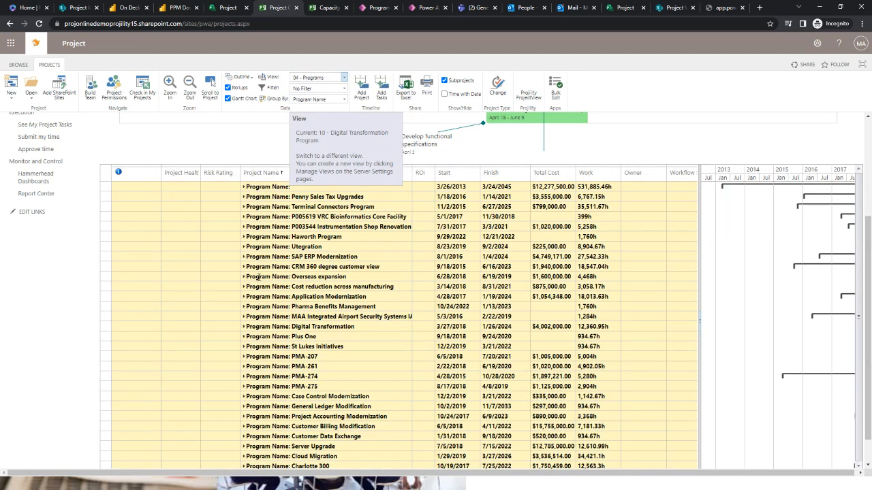
pyautogui.scroll(-1, 245, 249)
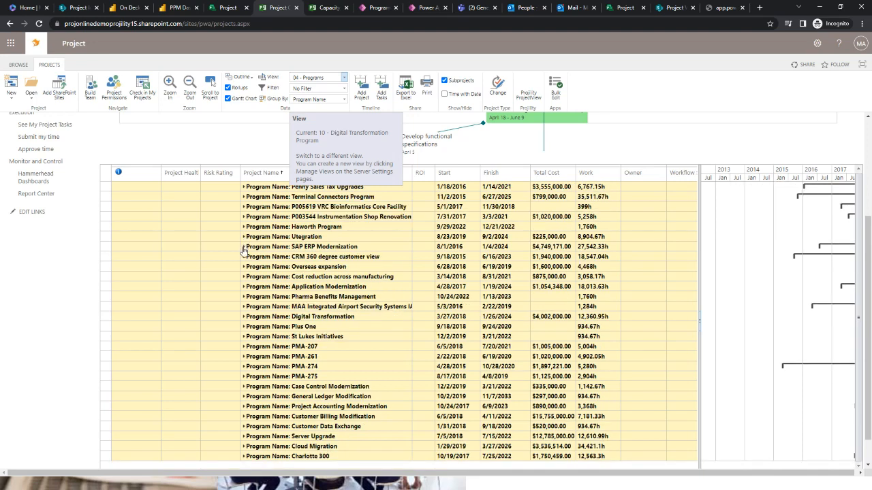
pyautogui.click(244, 447)
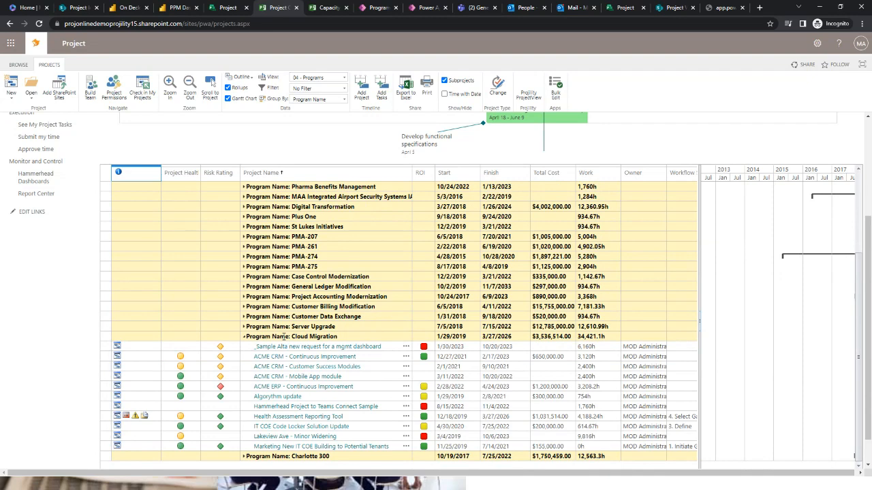
# - Open the Health Assessment Reporting Tool schedule and expand its Design and Development phases to review tasks and assigned resources
pyautogui.click(296, 417)
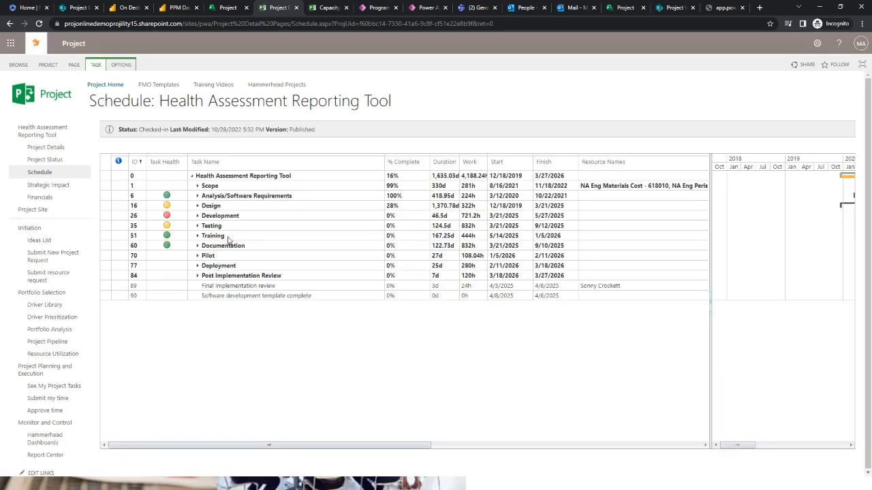
pyautogui.scroll(-2, 235, 246)
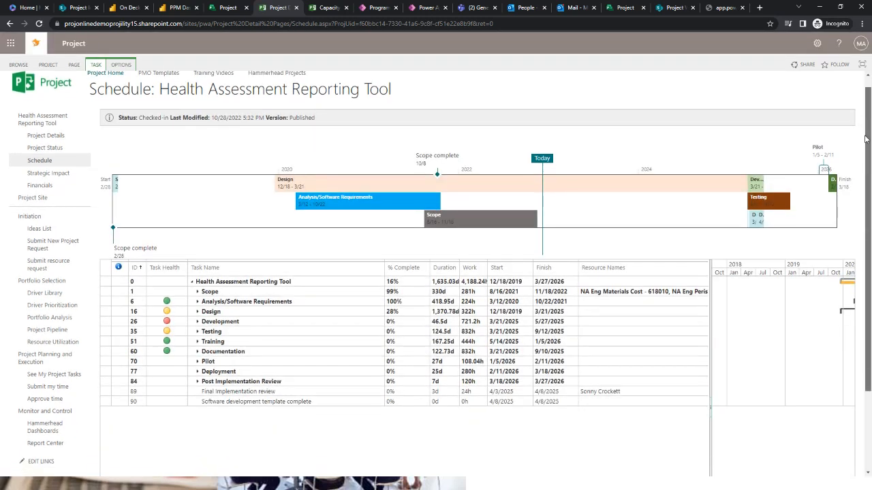
pyautogui.click(197, 226)
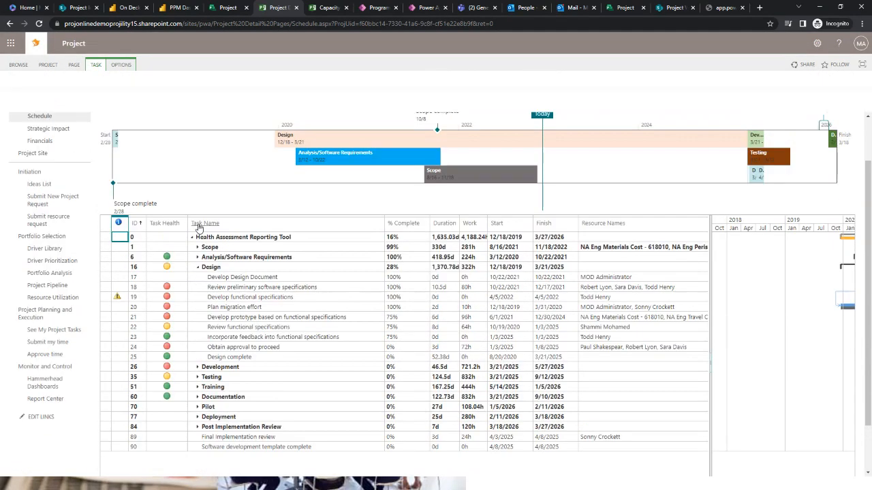
pyautogui.click(198, 367)
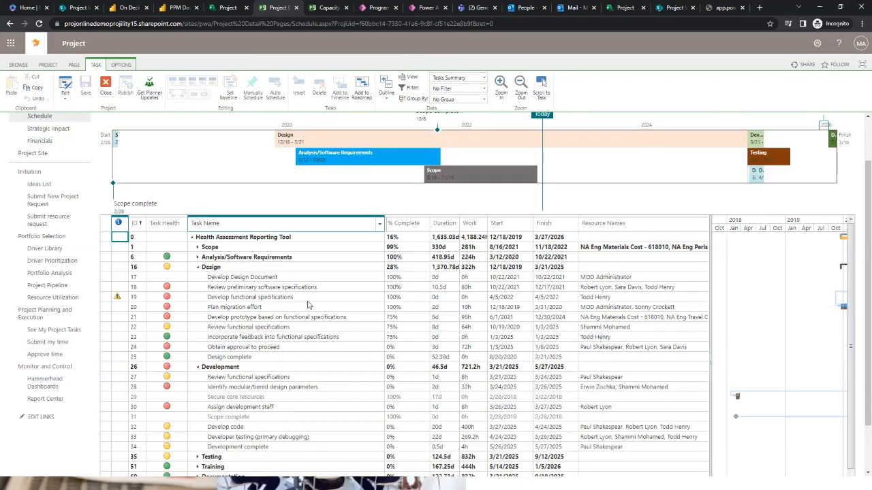
pyautogui.moveTo(586, 276); pyautogui.dragTo(564, 412)
pyautogui.click(368, 286)
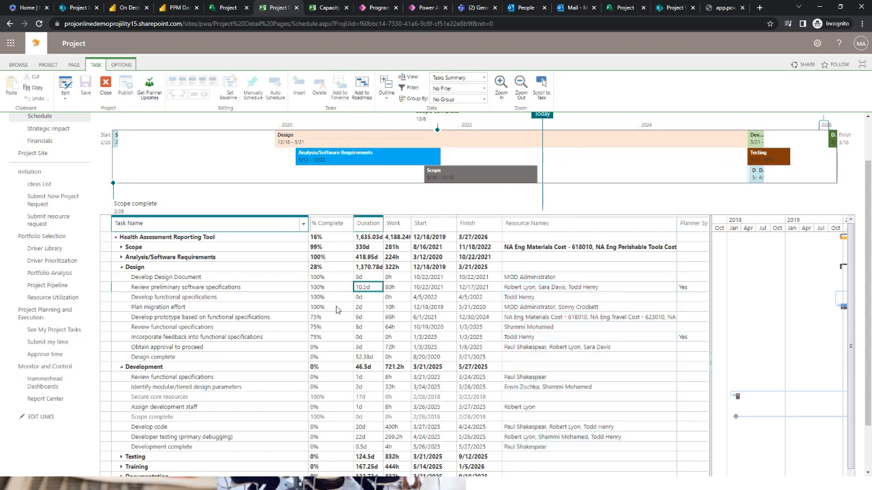
pyautogui.click(276, 307)
# - Switch the schedule to the _Milestone View and select the Develop functional specifications milestone
pyautogui.click(484, 77)
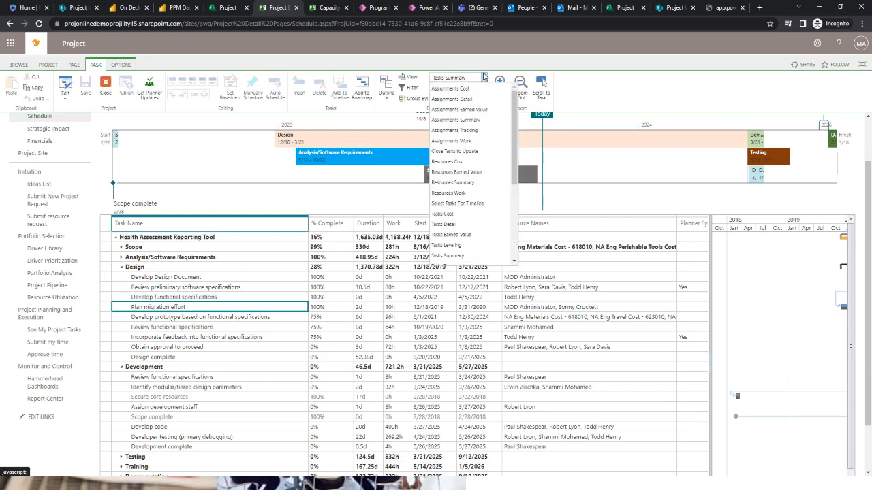
pyautogui.scroll(-2, 477, 126)
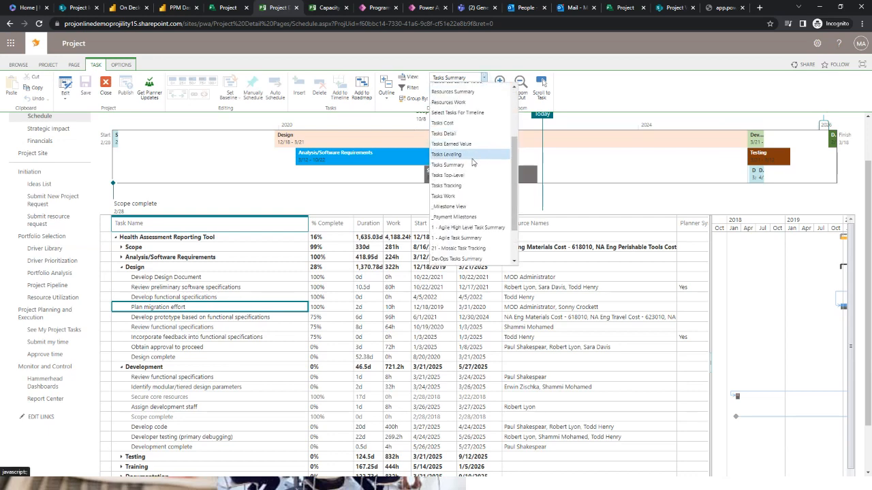
pyautogui.click(449, 206)
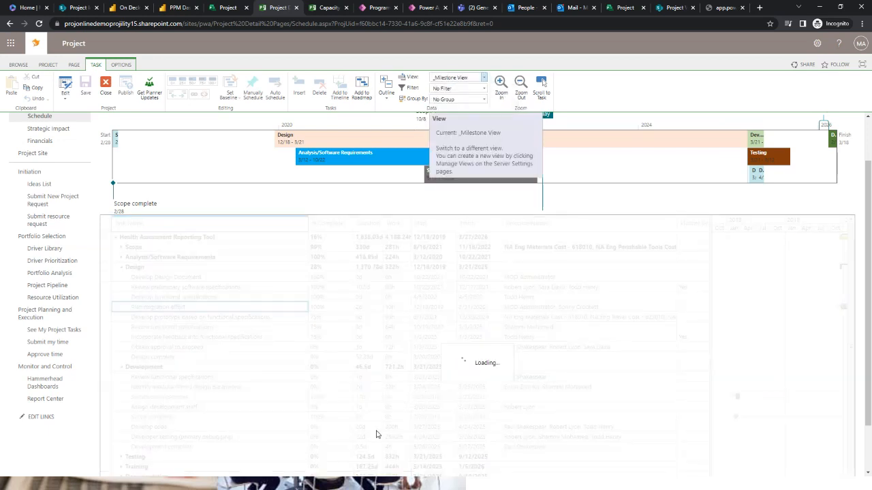
pyautogui.click(287, 266)
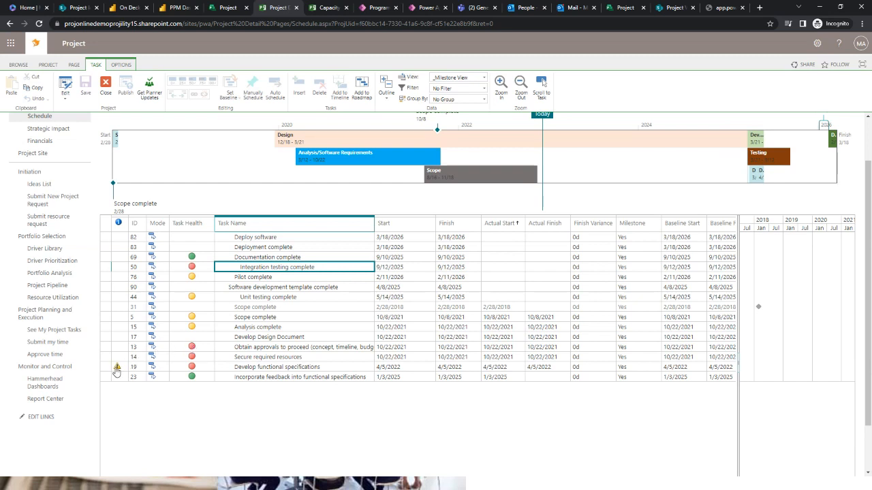
pyautogui.moveTo(117, 369)
pyautogui.click(272, 368)
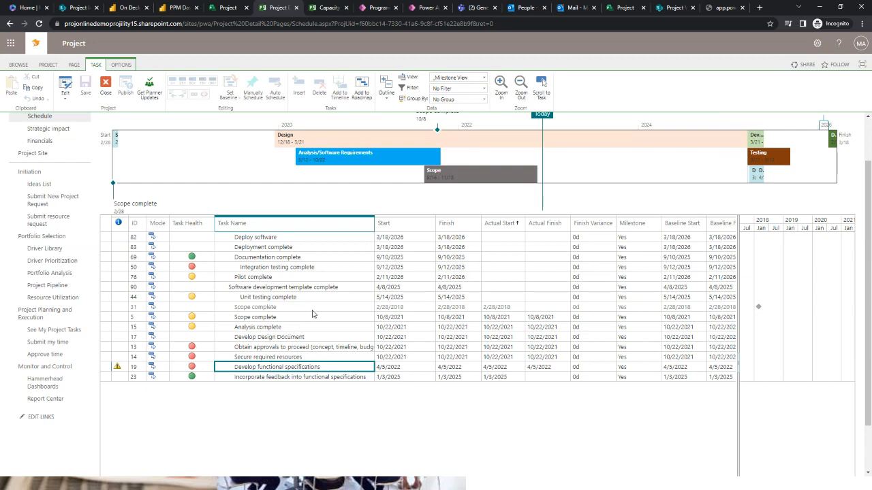
# - Return to Project Center, expand Cloud Migration, and open the ACME ERP - Continuous Improvement schedule
pyautogui.scroll(1, 381, 225)
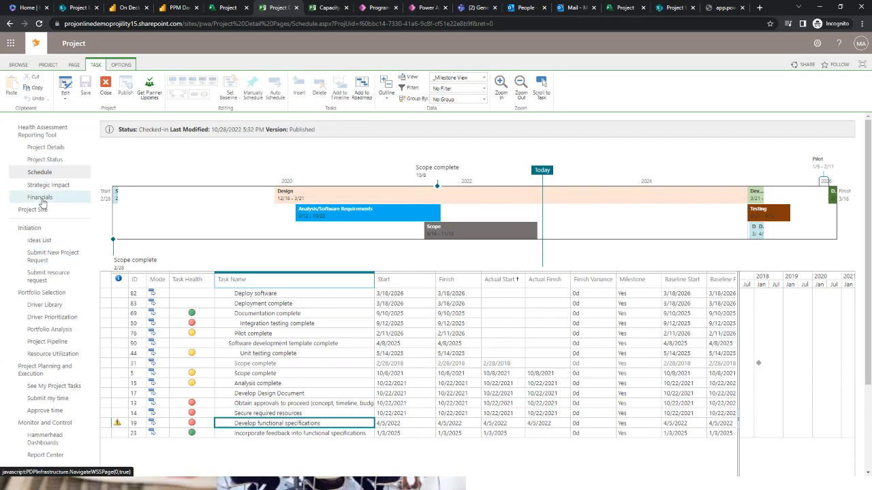
pyautogui.click(60, 329)
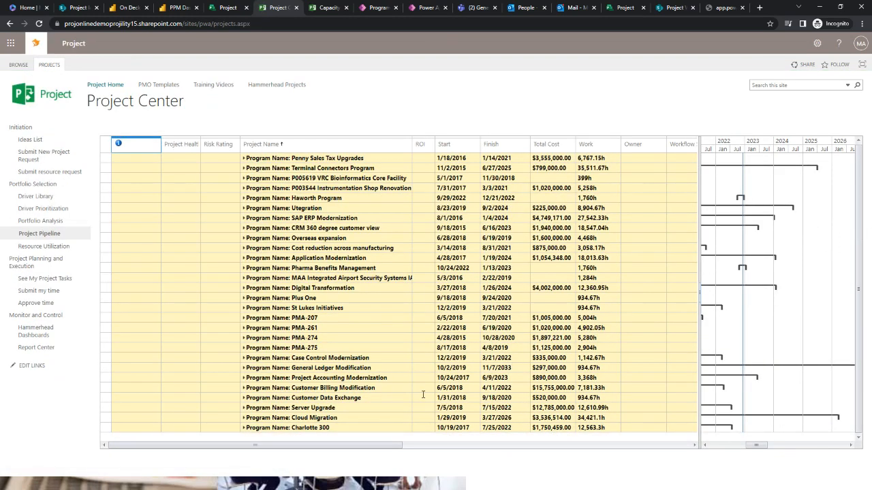
pyautogui.scroll(-3, 286, 429)
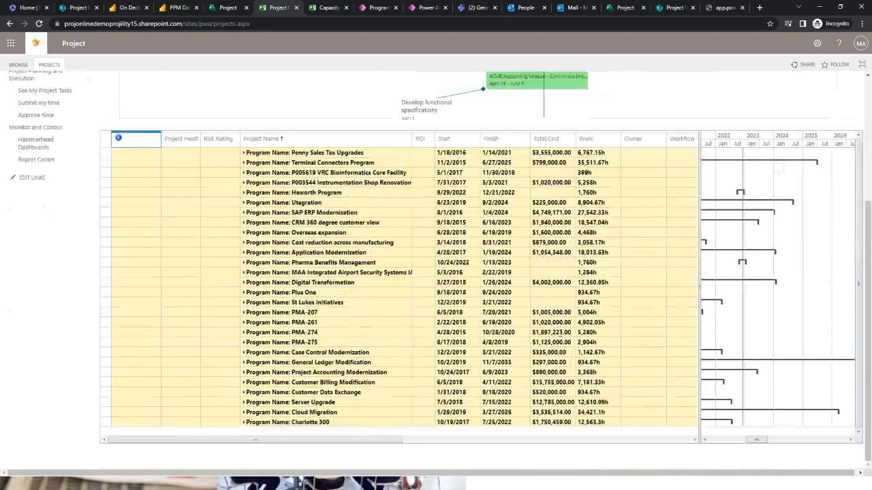
pyautogui.click(240, 413)
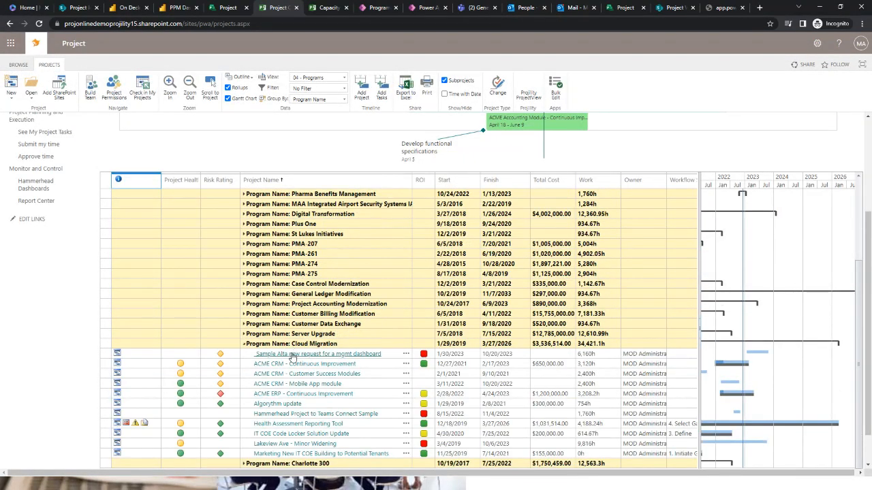
pyautogui.click(296, 395)
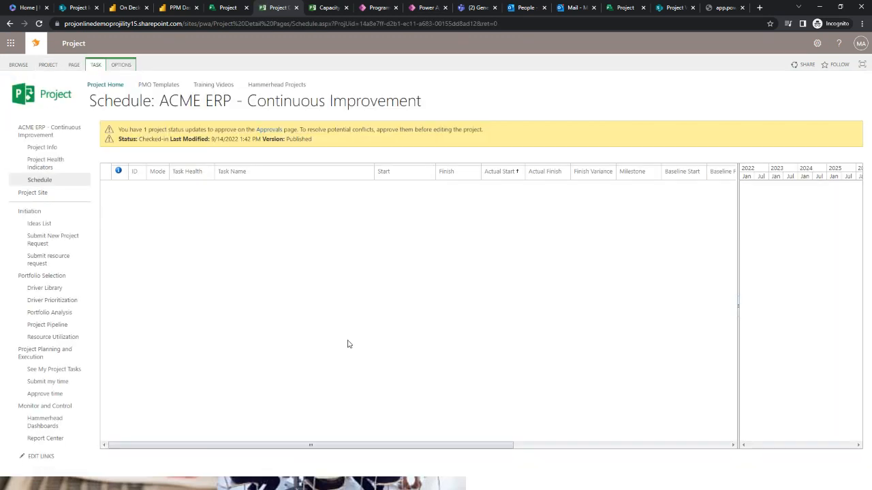
# - Switch the ACME ERP schedule to the Tasks Summary view and expand the Epic task
pyautogui.click(484, 77)
pyautogui.scroll(-3, 479, 132)
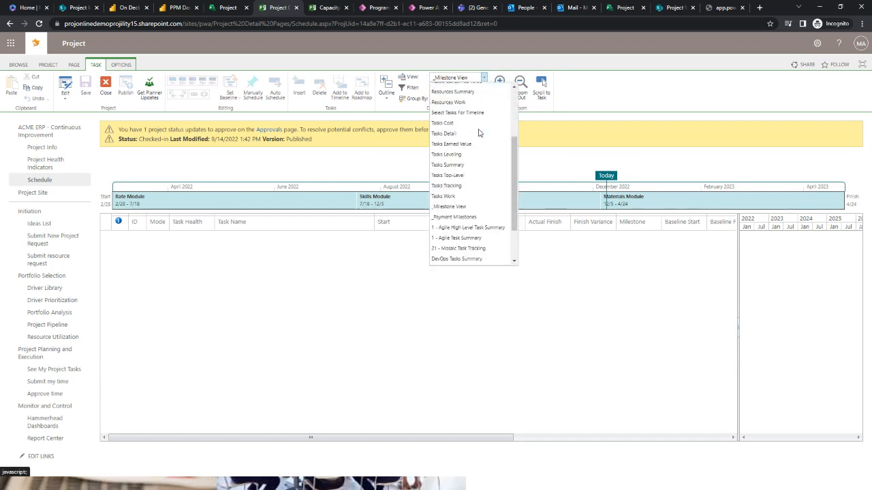
pyautogui.click(471, 165)
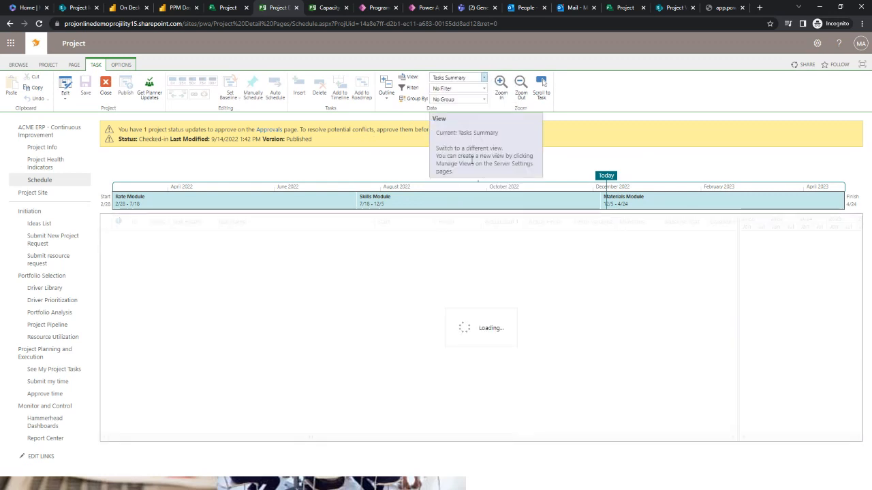
pyautogui.click(198, 247)
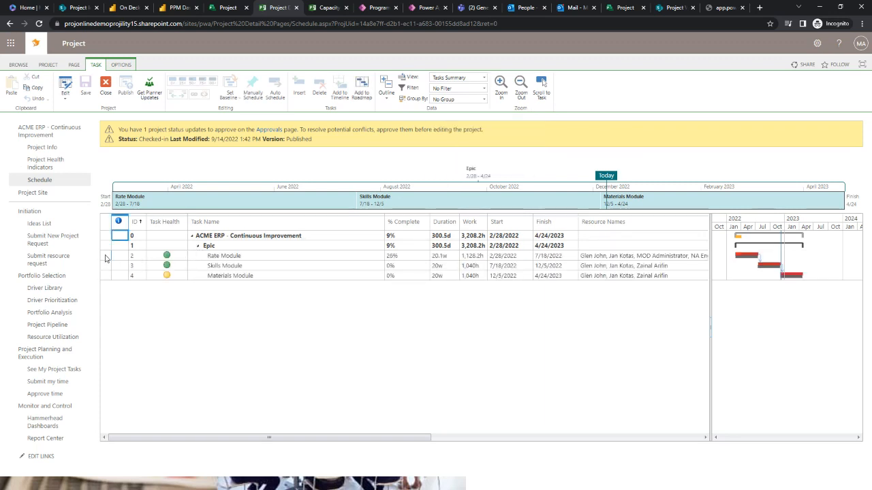
# - Examine the completion, dates, resources, duration and work of the Rate, Skills and Materials Module tasks under Epic
pyautogui.moveTo(218, 256); pyautogui.dragTo(225, 276)
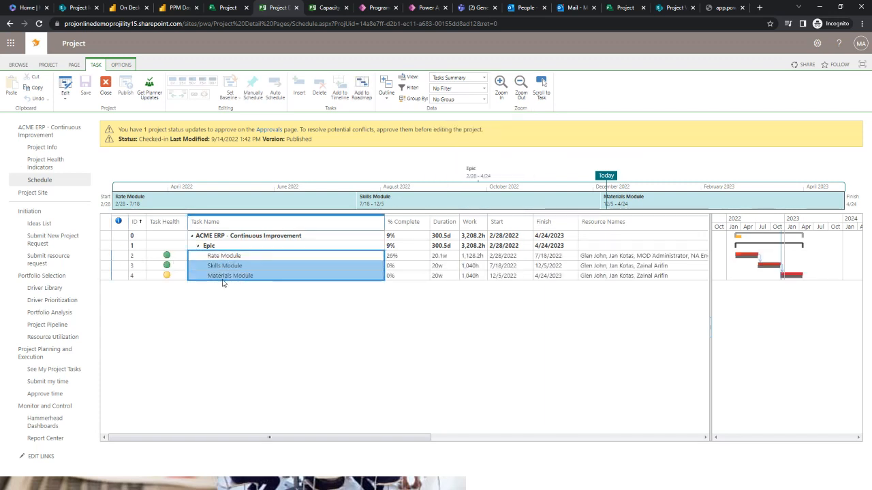
pyautogui.click(216, 249)
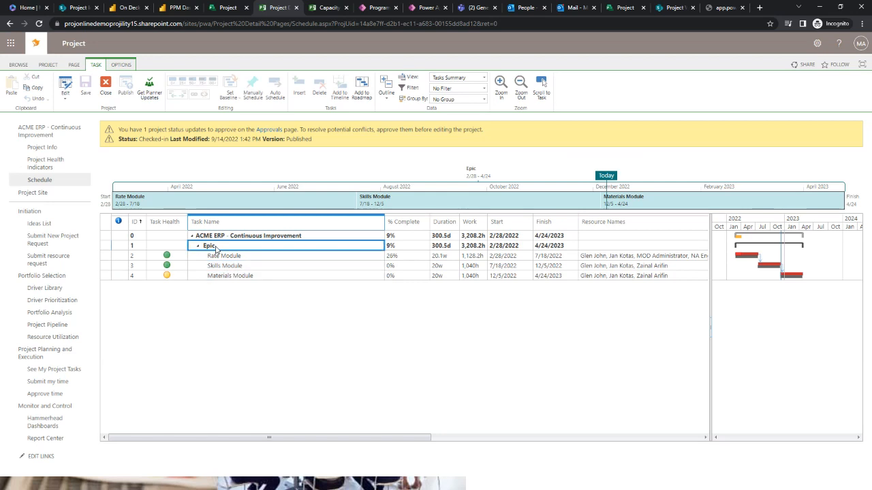
pyautogui.moveTo(392, 256); pyautogui.dragTo(387, 277)
pyautogui.moveTo(489, 258); pyautogui.dragTo(542, 271)
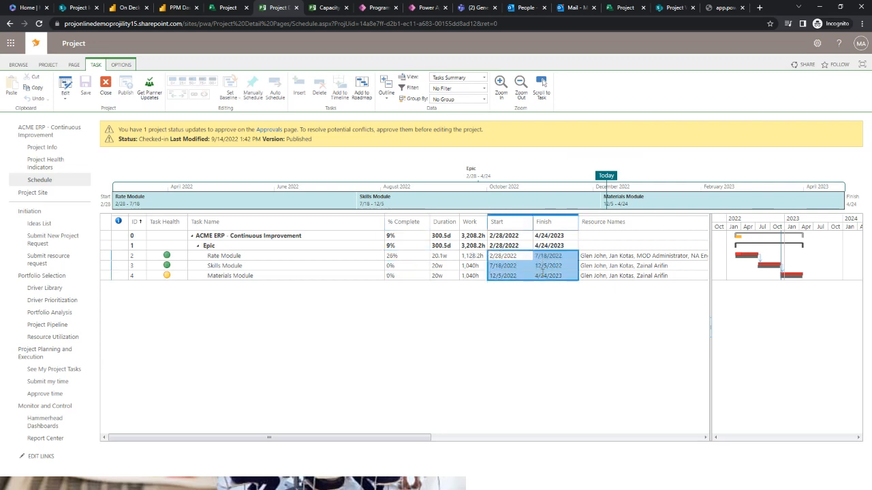
pyautogui.moveTo(587, 255); pyautogui.dragTo(588, 276)
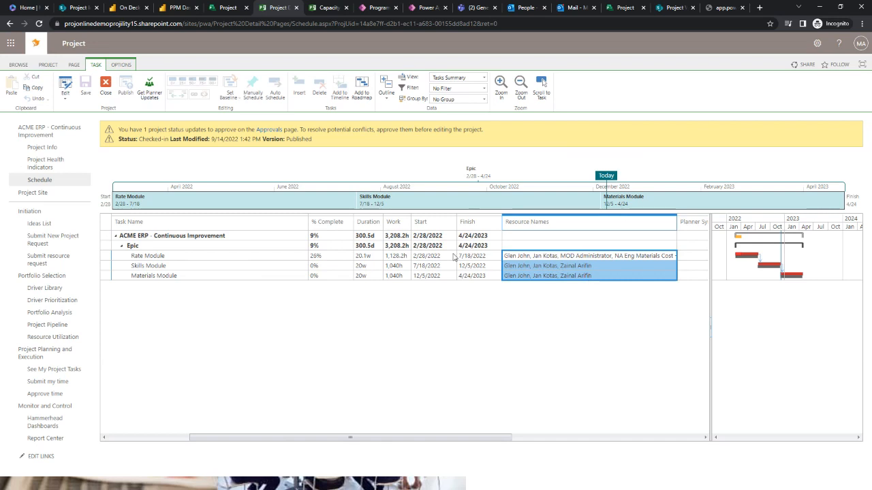
pyautogui.click(363, 256)
pyautogui.moveTo(363, 255); pyautogui.dragTo(400, 271)
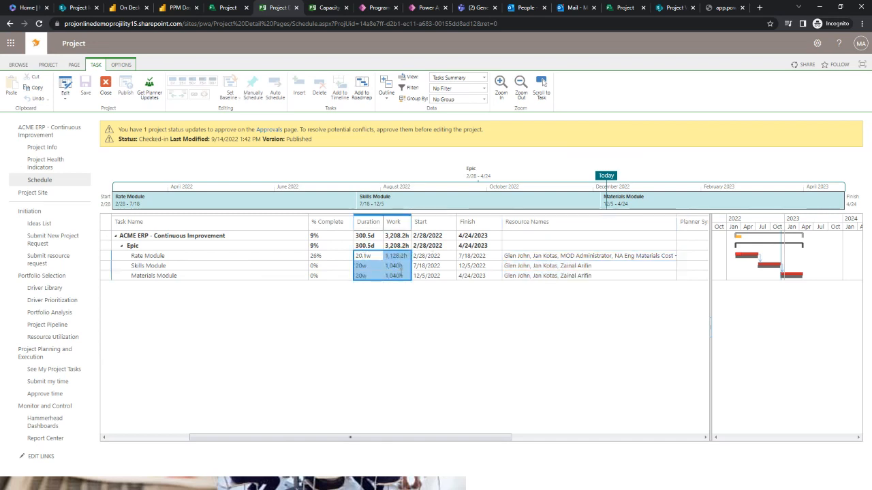
pyautogui.click(291, 275)
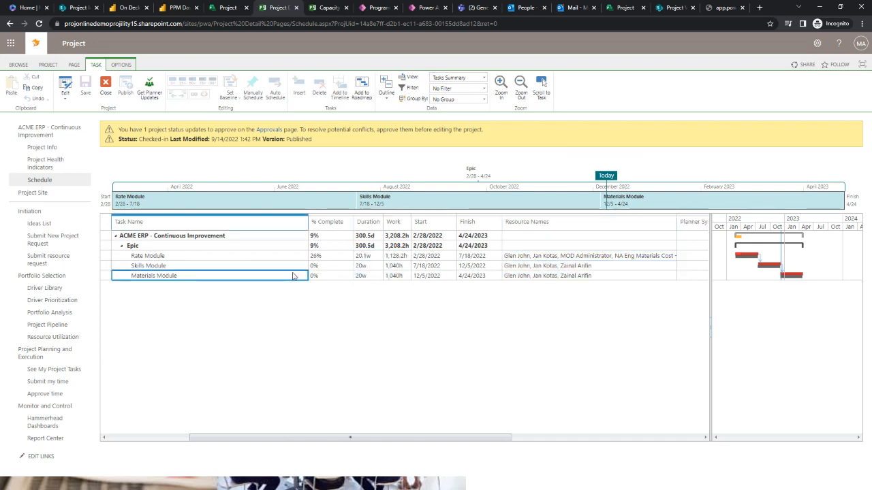
pyautogui.press('Home')
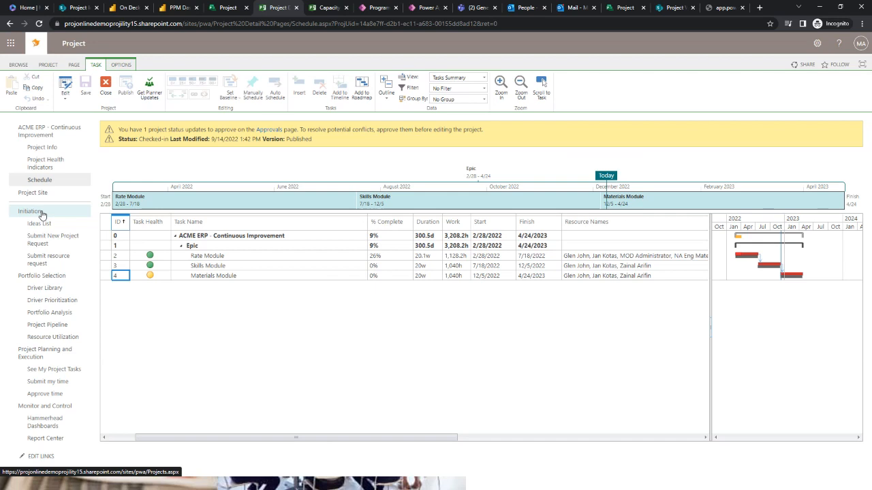
# - Switch back to Power BI and open the Projects Dashboard on its Project Status page
pyautogui.click(169, 9)
pyautogui.click(61, 251)
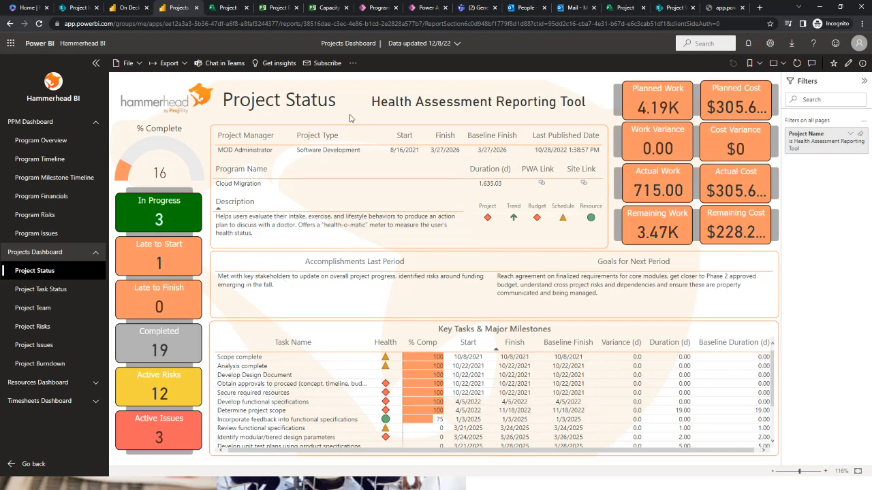
# - Expand the Project Name filter on the Project Status page and clear its Health Assessment Reporting Tool selection
pyautogui.click(850, 136)
pyautogui.scroll(-3, 820, 198)
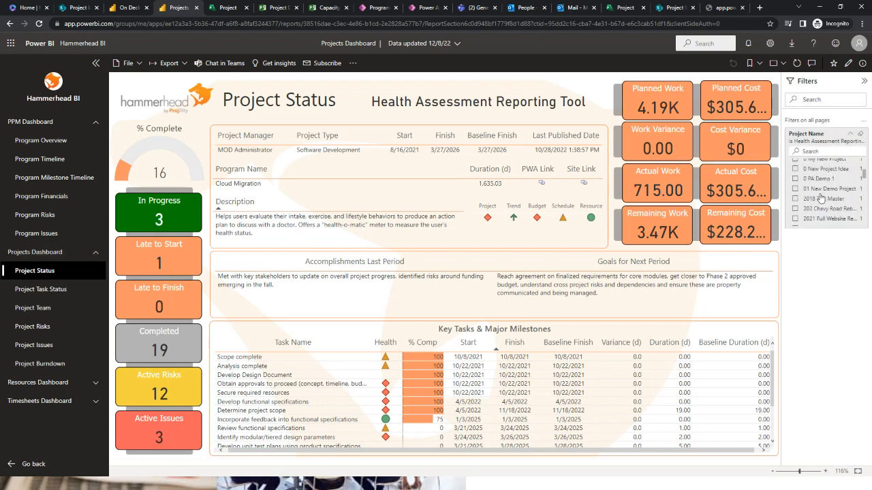
pyautogui.scroll(-5, 821, 198)
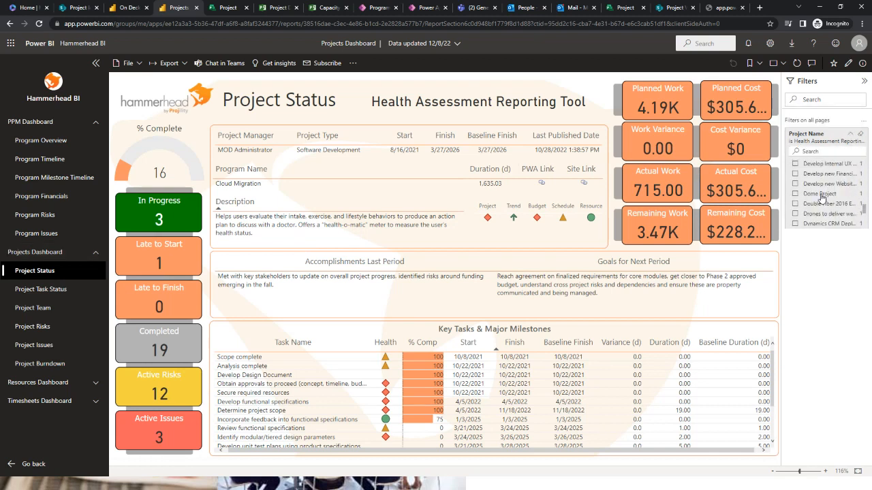
pyautogui.scroll(-5, 822, 198)
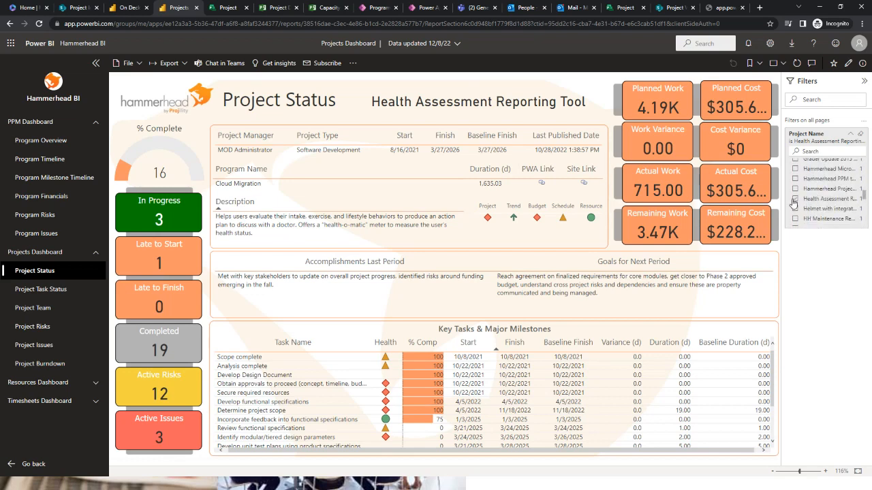
pyautogui.click(796, 199)
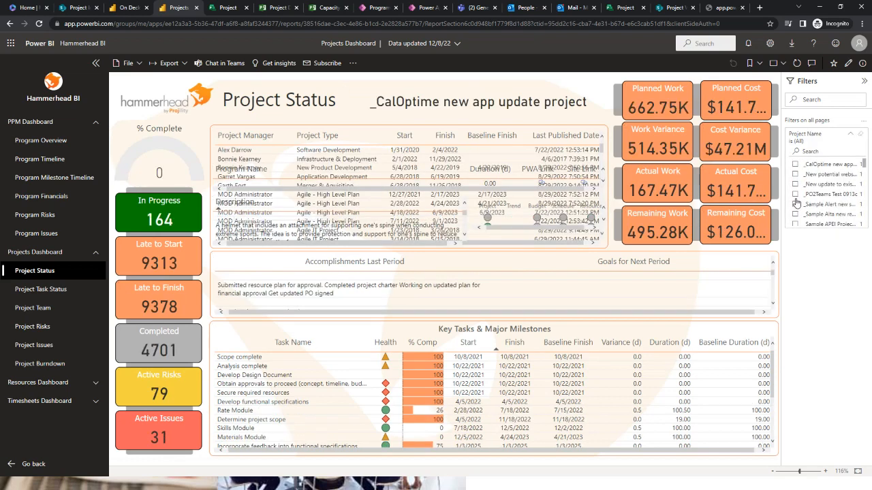
# - Filter the Project Status page to the Audio Visual Upgrade project
pyautogui.scroll(-5, 810, 211)
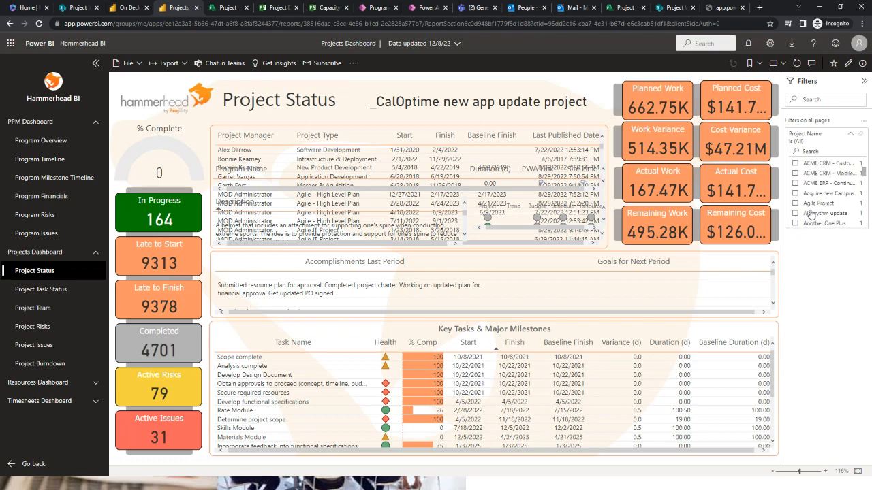
pyautogui.scroll(5, 813, 209)
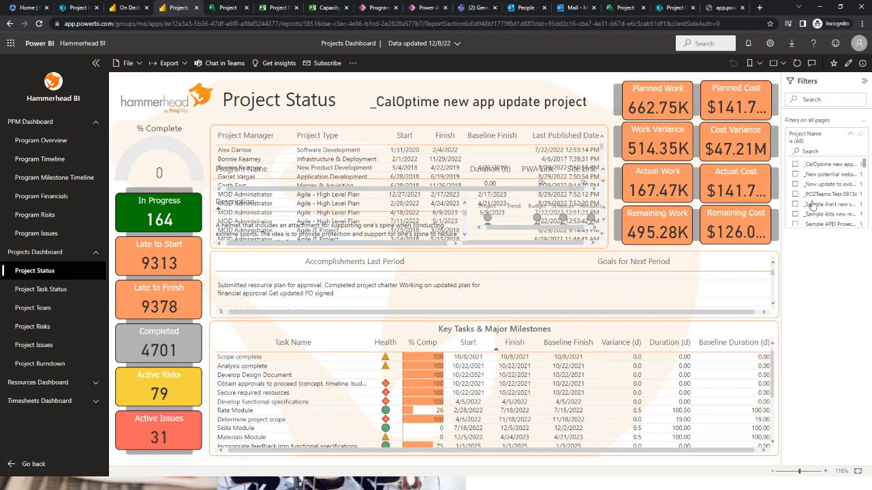
pyautogui.scroll(5, 812, 206)
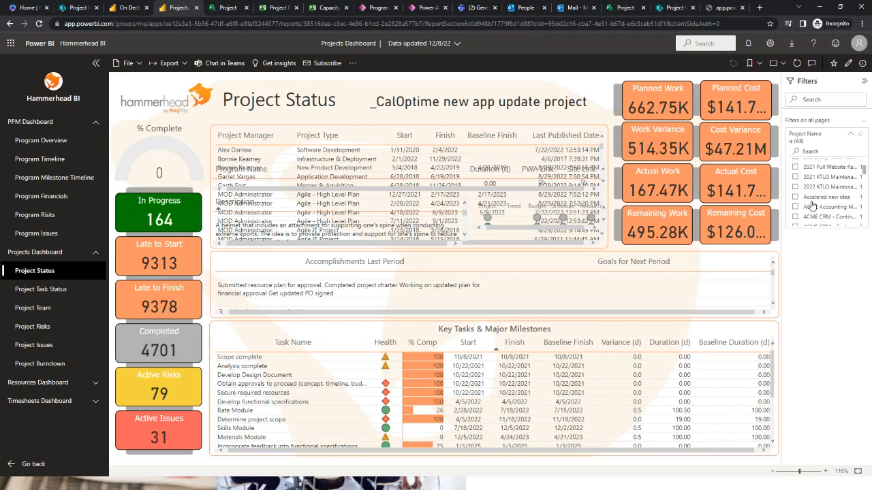
pyautogui.scroll(-3, 810, 205)
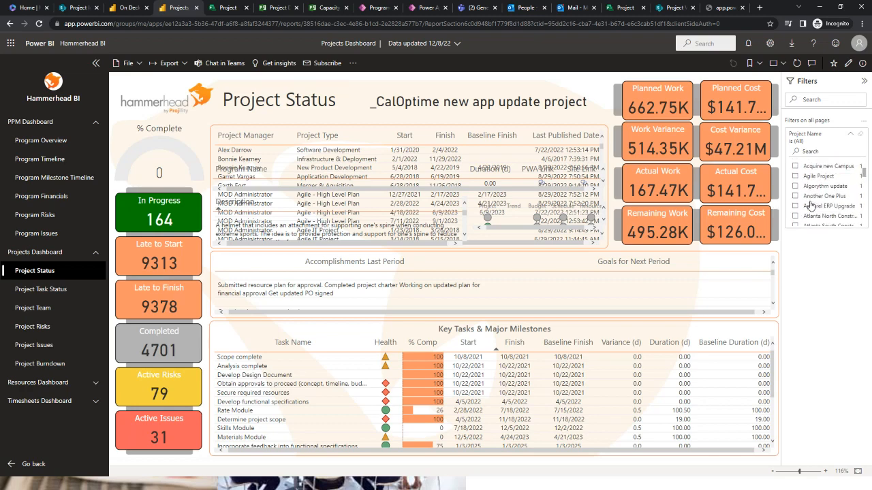
pyautogui.scroll(-2, 794, 190)
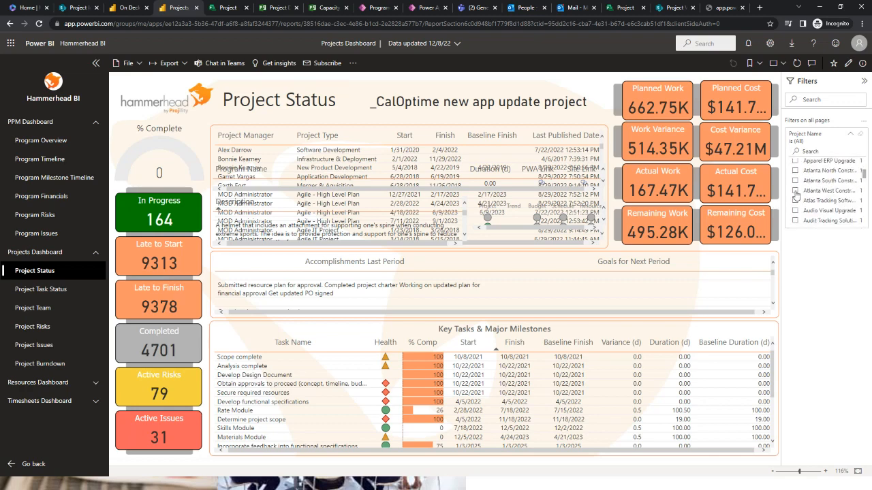
pyautogui.click(796, 211)
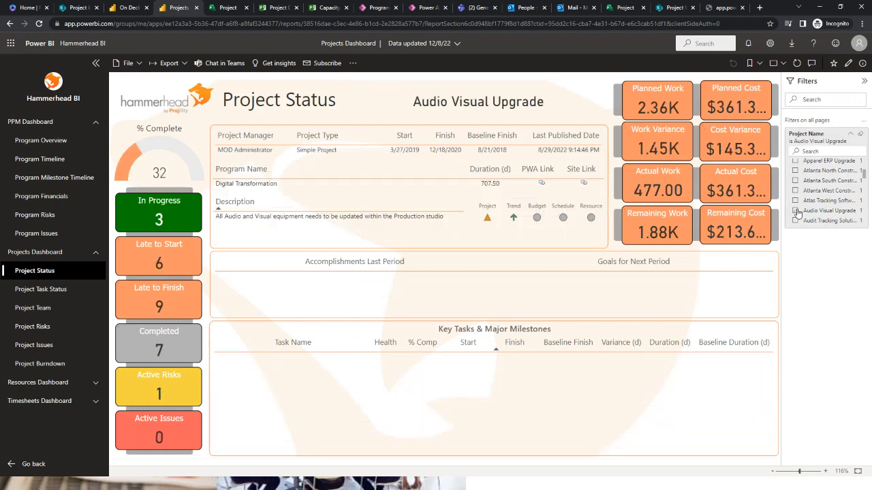
# - Open the Project Task Status page and view the details of the late Final Architect Drawings task and the completed tasks
pyautogui.click(67, 291)
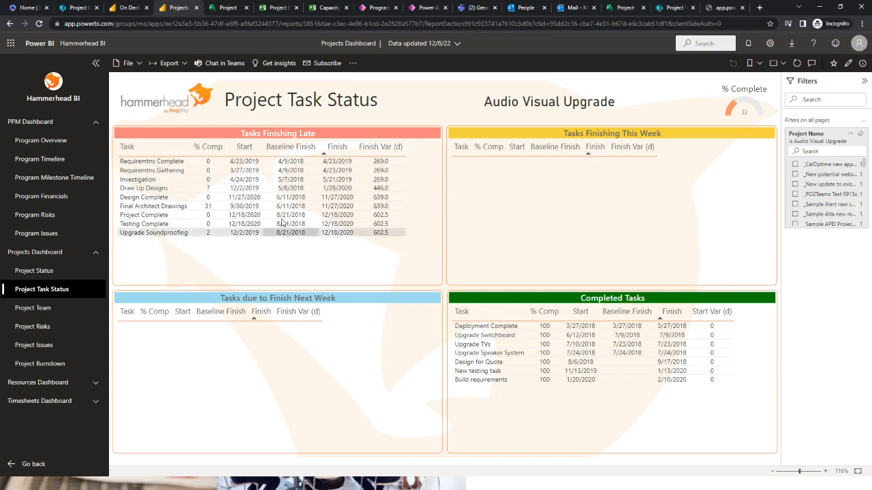
pyautogui.moveTo(254, 180)
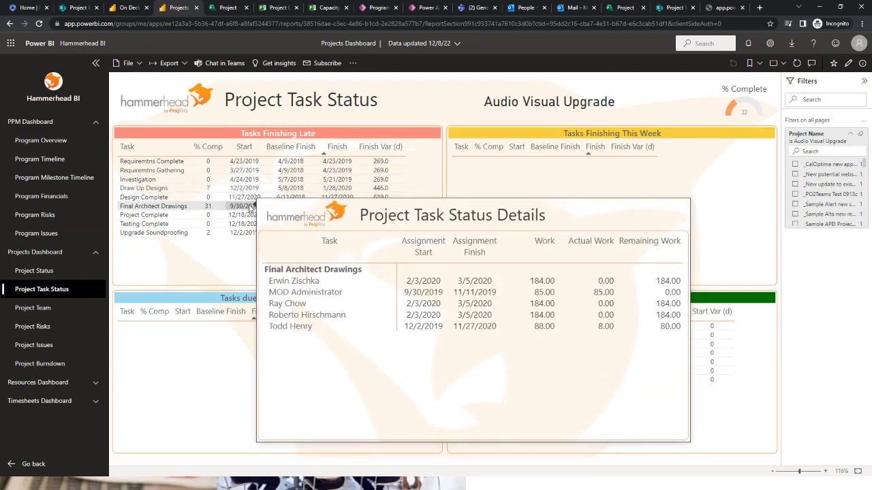
pyautogui.moveTo(536, 346)
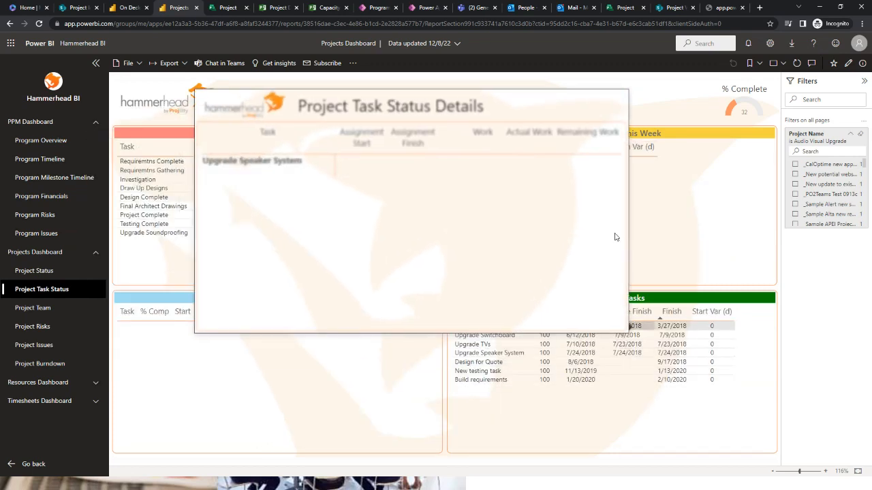
# - View the Project Team, Project Risks and Project Burndown pages for Audio Visual Upgrade
pyautogui.click(55, 315)
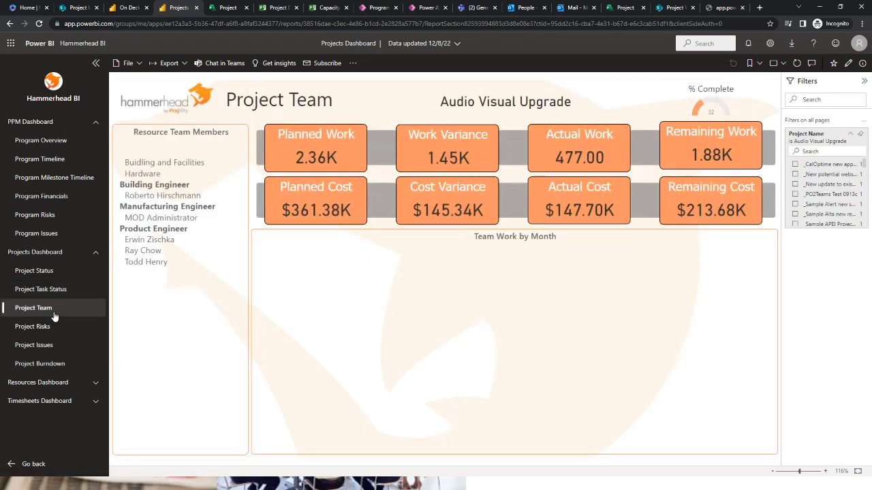
pyautogui.click(51, 329)
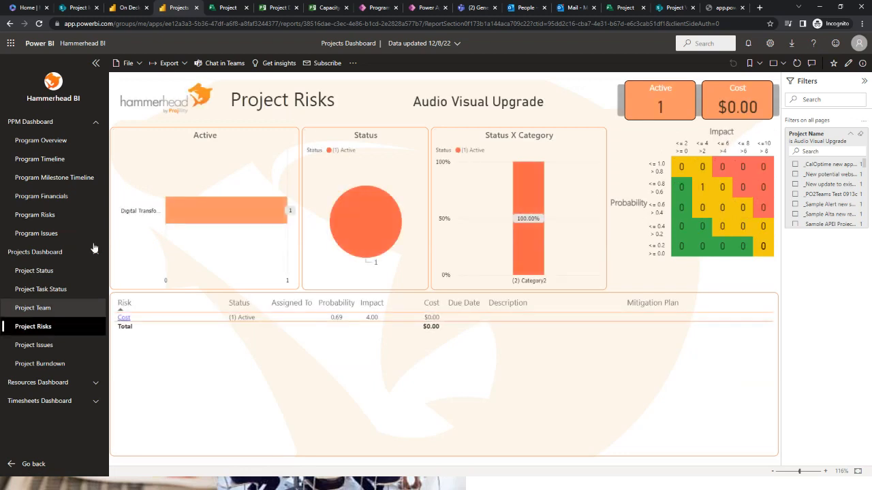
pyautogui.click(60, 364)
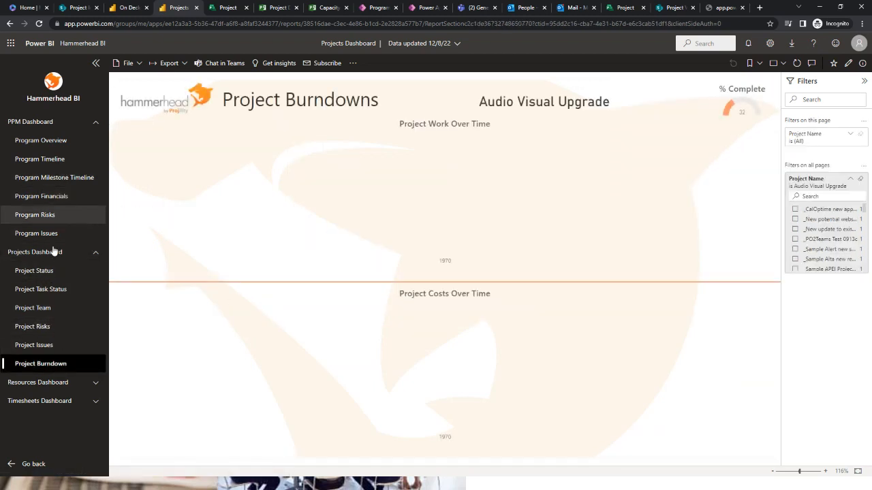
# - Return to Project Status, set the Project Name filter to Health Assessment Reporting Tool, and search its list for "audio"
pyautogui.click(53, 273)
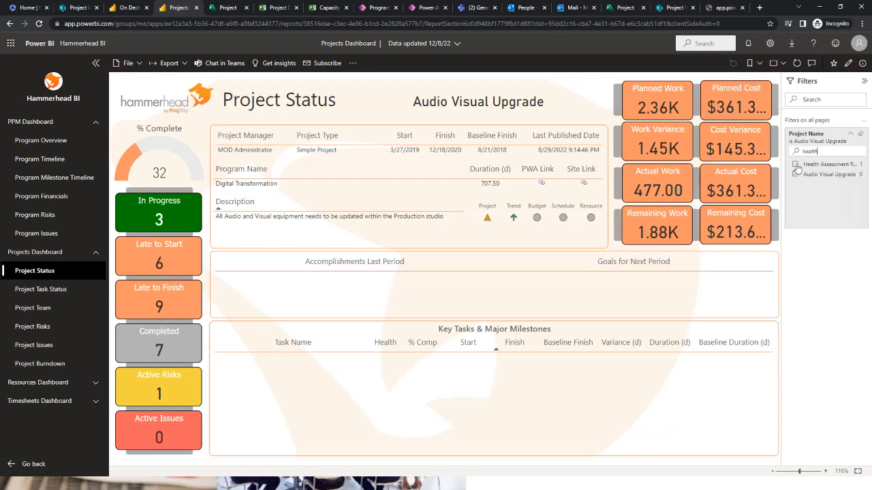
pyautogui.click(795, 165)
pyautogui.moveTo(815, 151); pyautogui.dragTo(793, 159)
pyautogui.write('audio')
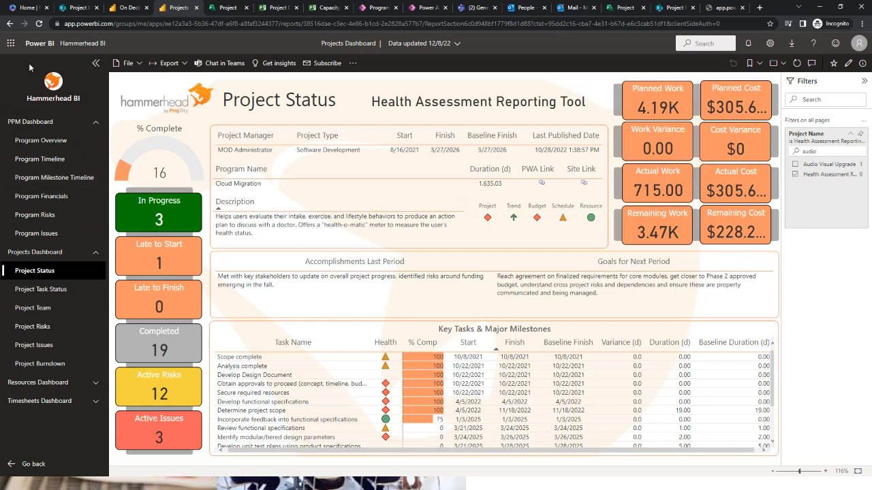
# - Switch to Project Online, open the Project Center from Project Pipeline, and expand the Cloud Migration program
pyautogui.click(278, 8)
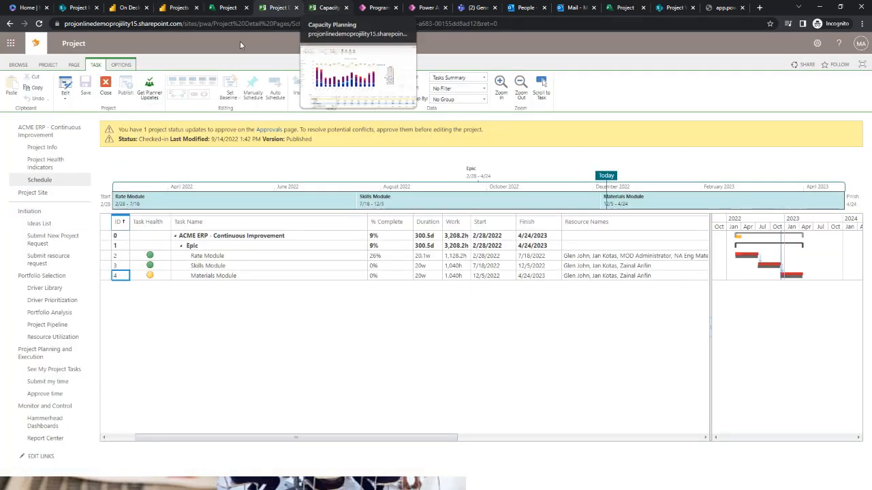
pyautogui.click(49, 326)
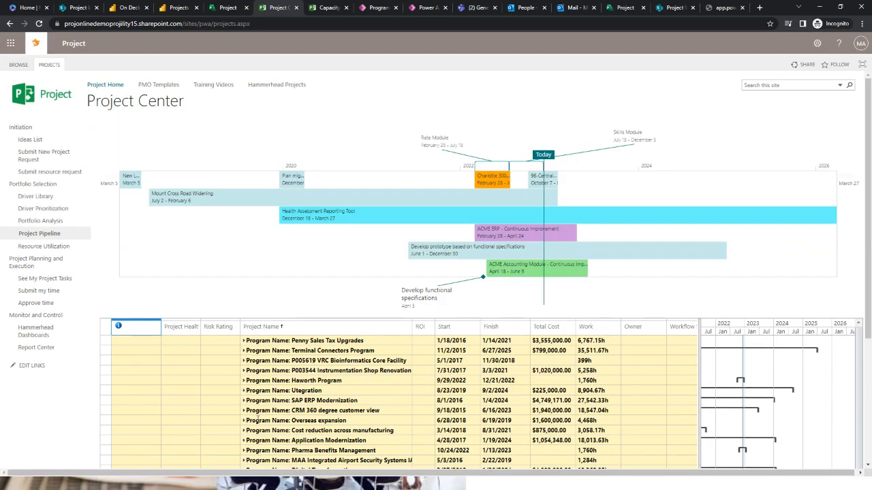
pyautogui.scroll(-3, 348, 401)
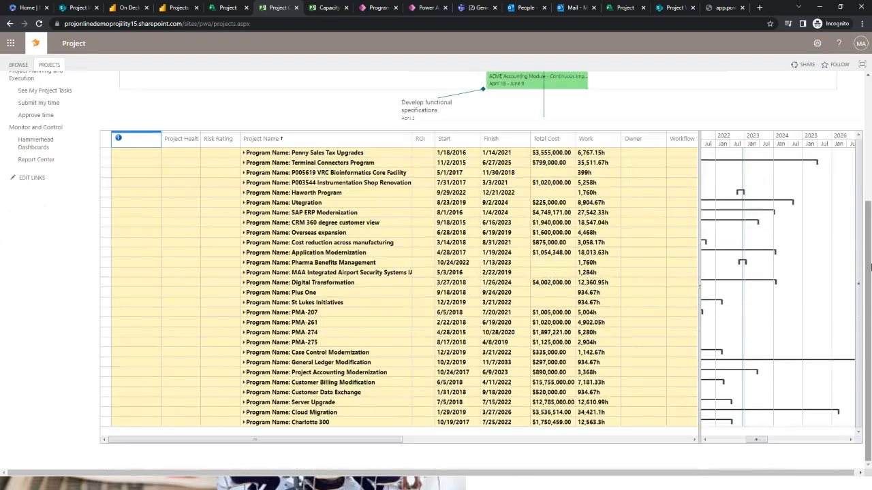
pyautogui.click(244, 415)
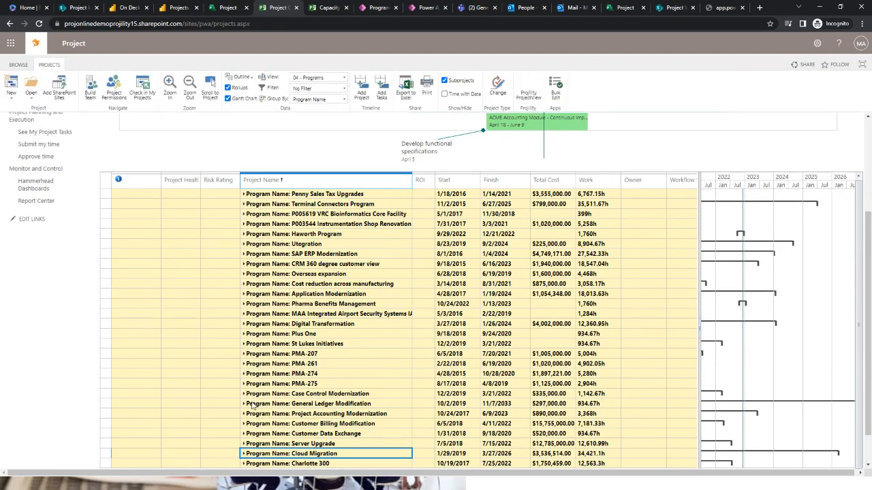
pyautogui.click(244, 455)
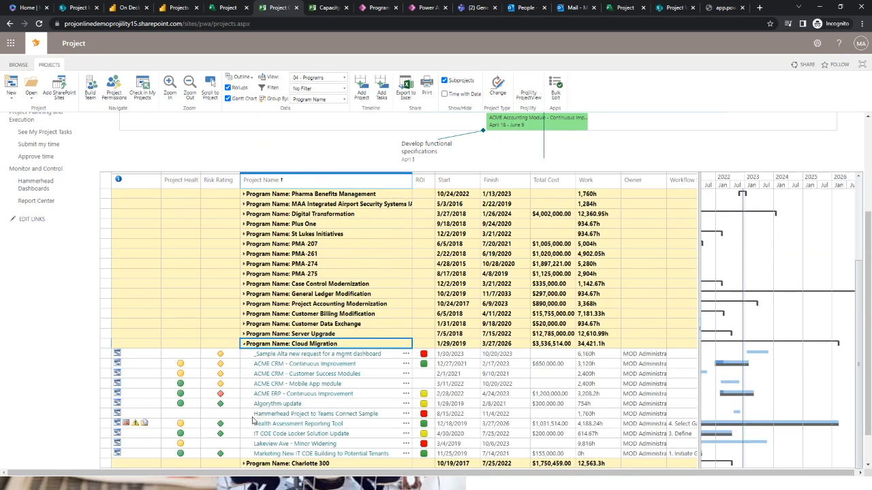
# - Open the Health Assessment Reporting Tool project, view its schedule, and open its Financials page
pyautogui.click(298, 425)
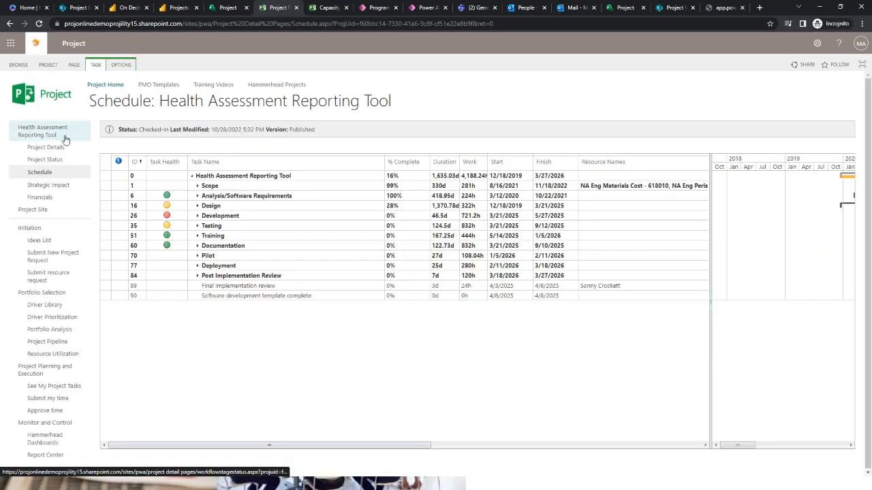
pyautogui.click(58, 171)
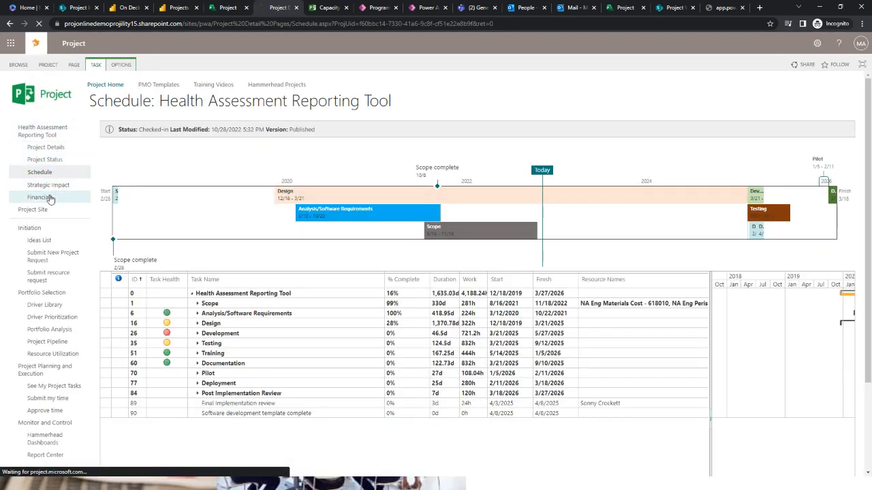
pyautogui.click(41, 197)
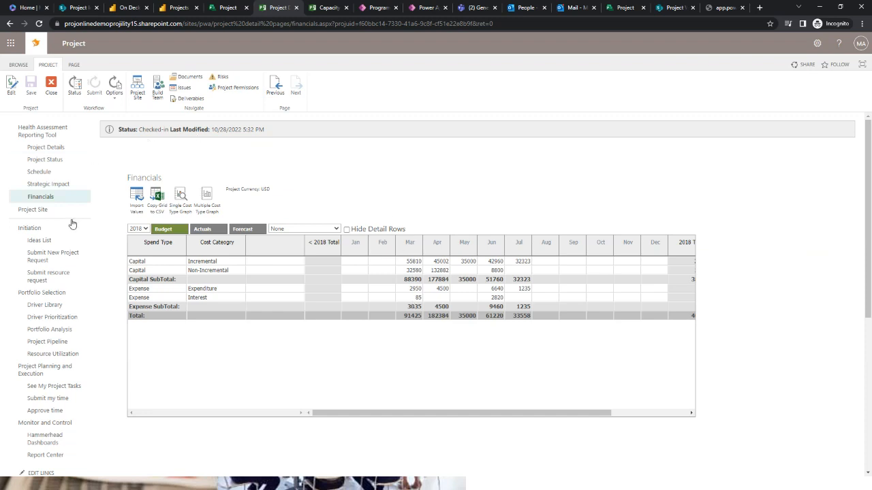
# - Open the Resource Center through Resource Utilization and apply the Cloud Migration Program Engineering Resources view
pyautogui.click(68, 354)
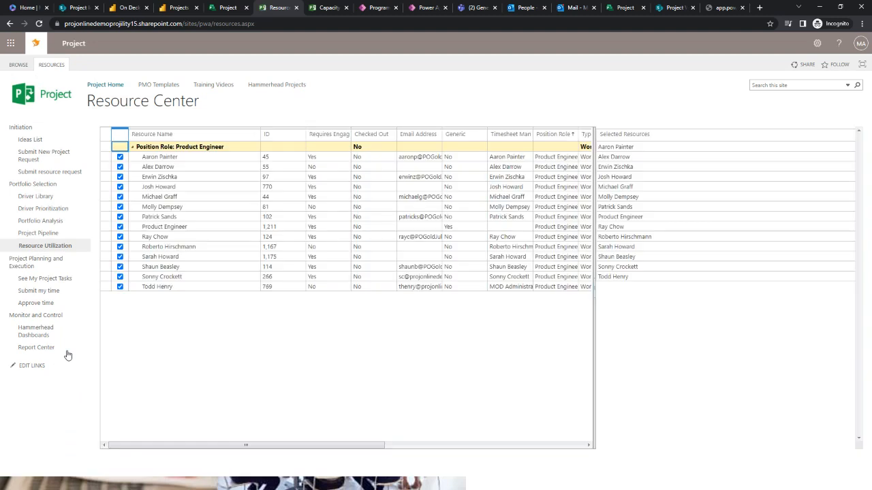
pyautogui.click(193, 196)
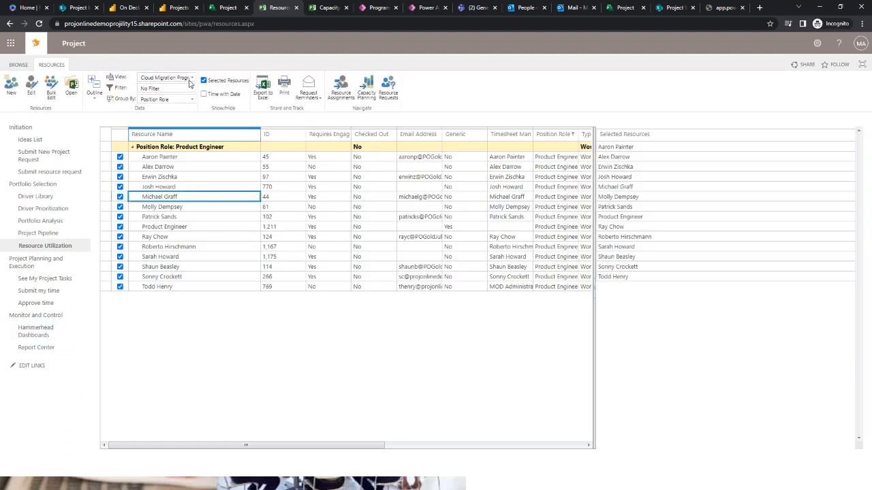
pyautogui.click(192, 78)
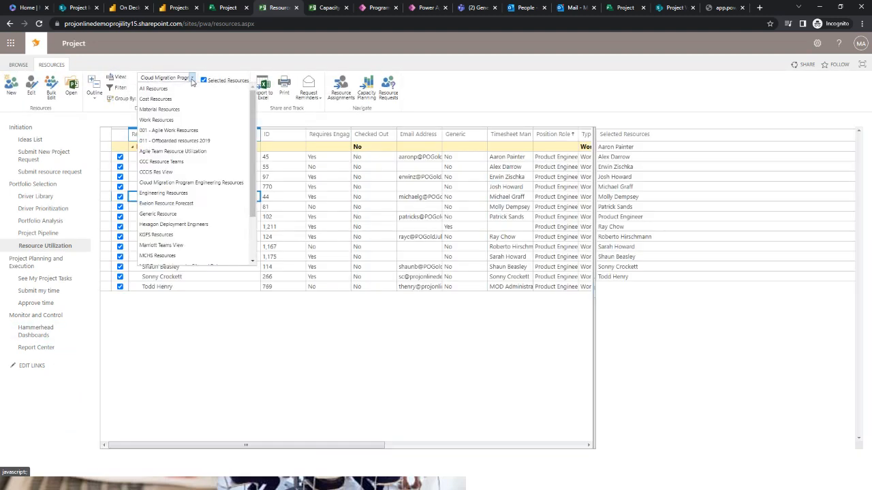
pyautogui.click(180, 185)
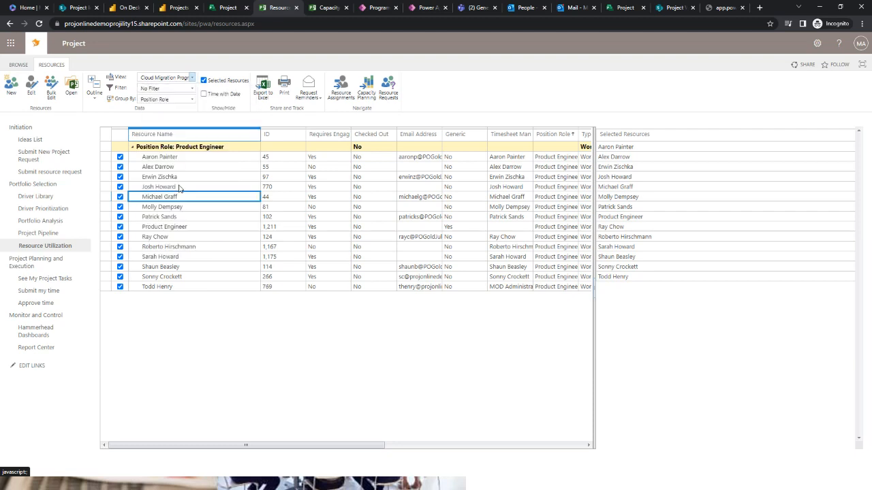
# - Open Capacity Planning for the selected resources, switch to the Resource Utilization view, and examine the monthly availability and capacity details
pyautogui.click(368, 85)
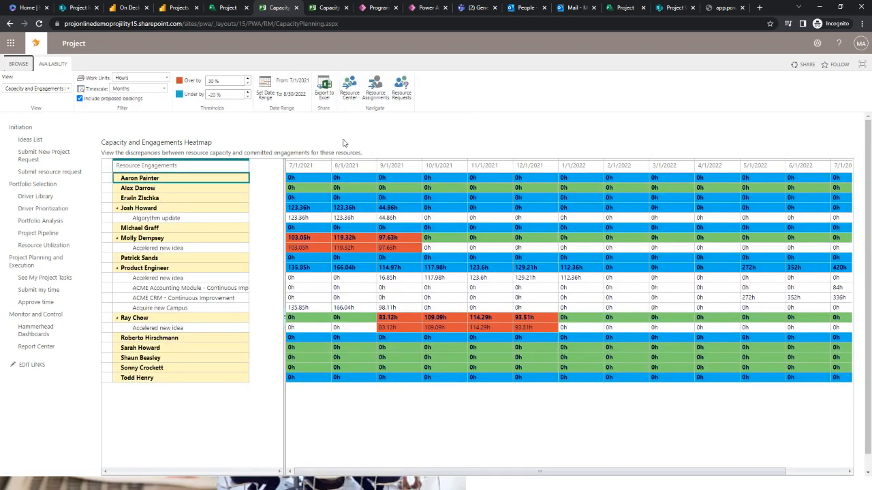
pyautogui.click(64, 89)
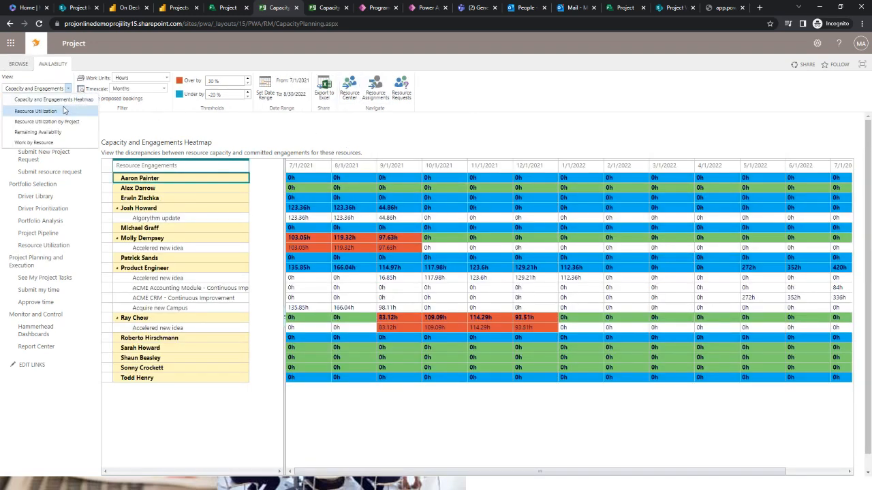
pyautogui.click(64, 109)
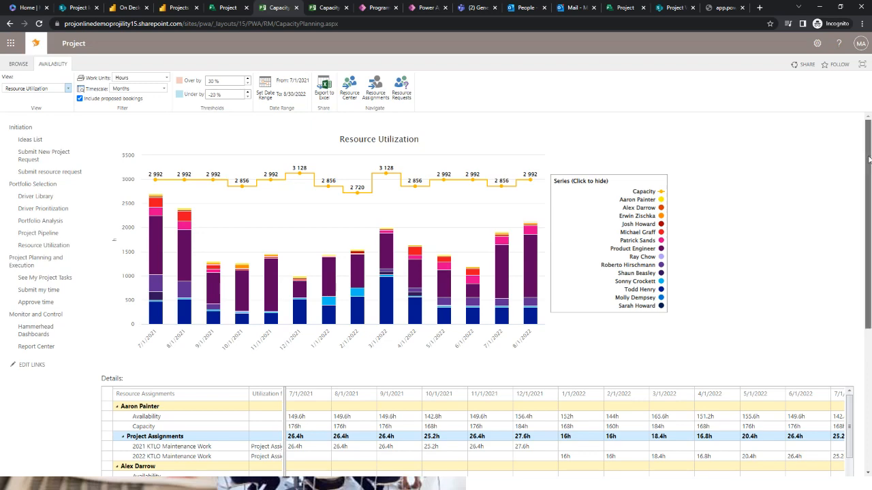
pyautogui.scroll(-3, 379, 361)
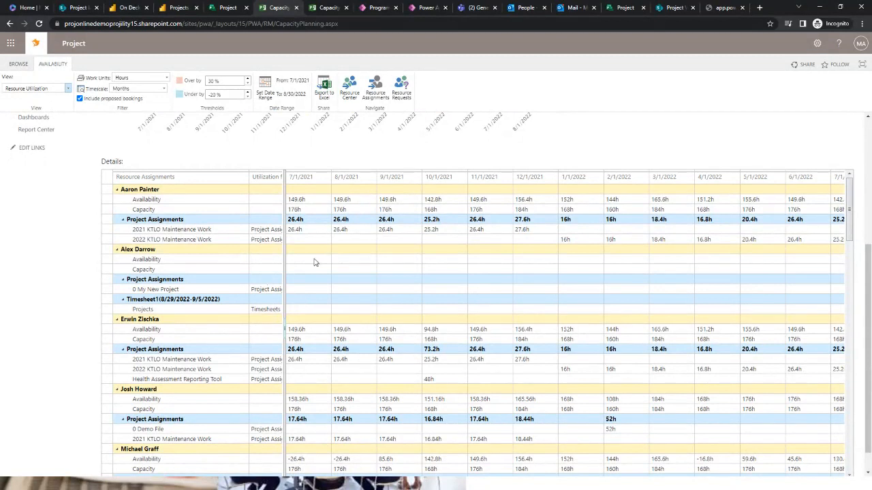
pyautogui.moveTo(313, 263); pyautogui.dragTo(787, 275)
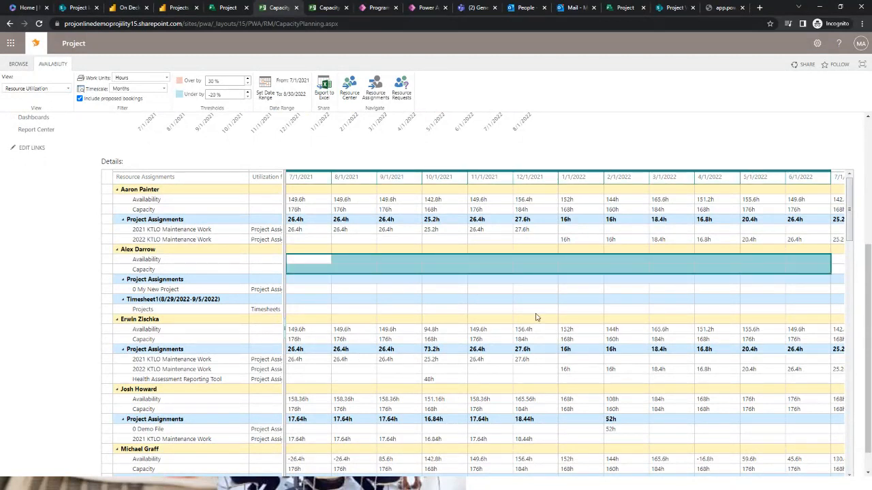
# - Examine the monthly availability and project assignment hours of the individual engineers in the Capacity Planning details grid
pyautogui.scroll(-1, 536, 317)
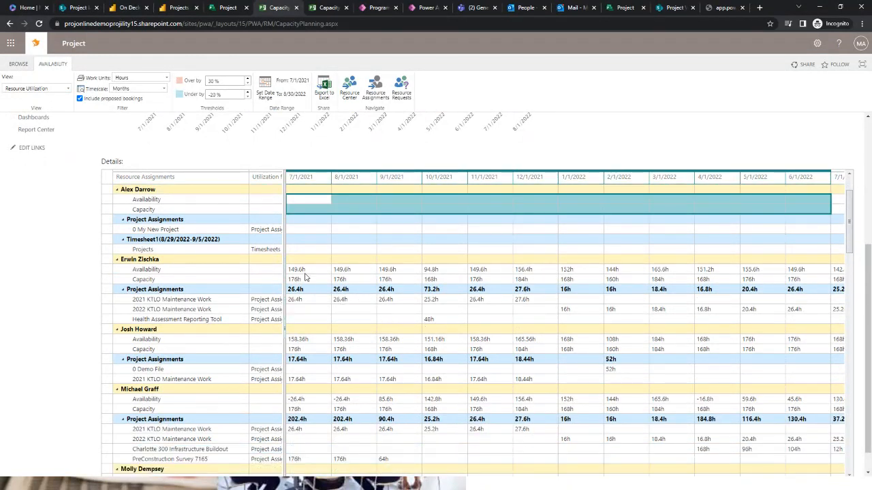
pyautogui.click(306, 275)
pyautogui.moveTo(307, 299); pyautogui.dragTo(493, 322)
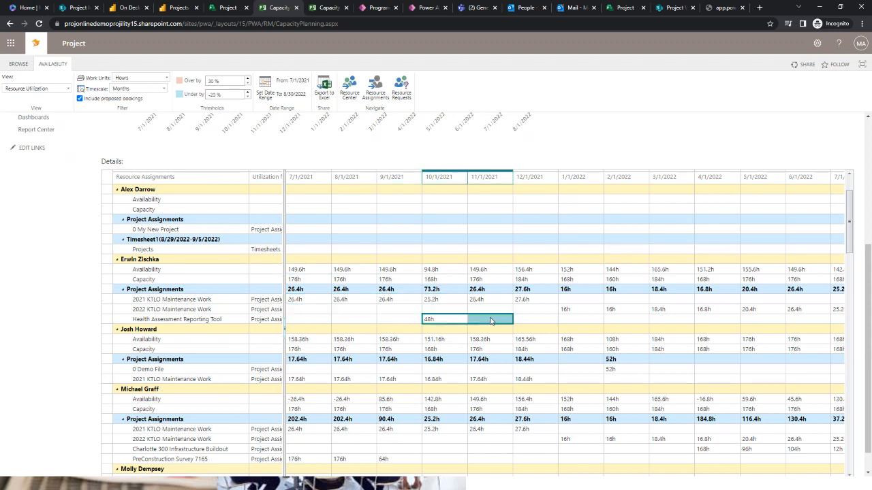
pyautogui.scroll(-2, 492, 322)
pyautogui.click(315, 254)
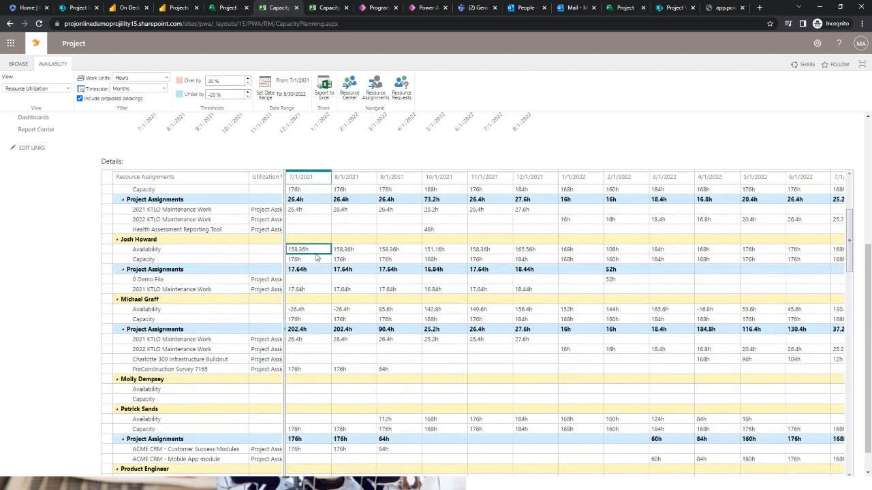
pyautogui.scroll(-2, 342, 308)
pyautogui.moveTo(310, 254); pyautogui.dragTo(372, 252)
pyautogui.click(300, 279)
pyautogui.moveTo(304, 313); pyautogui.dragTo(438, 307)
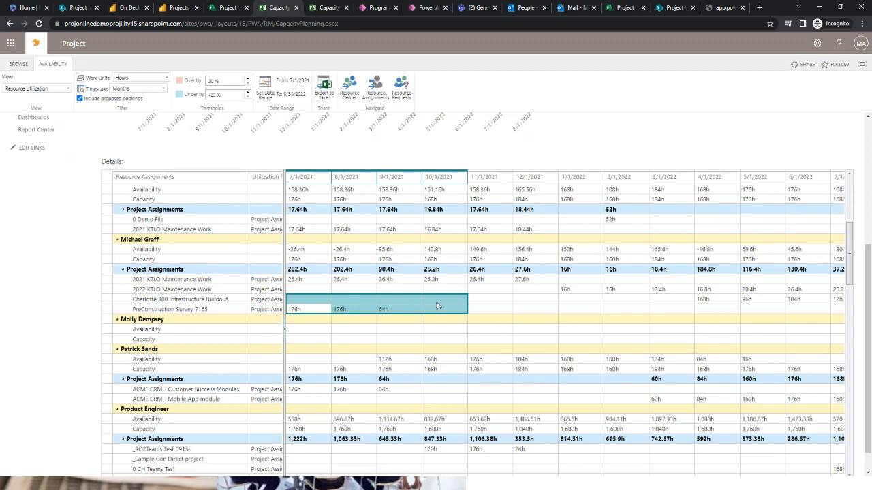
# - Review the Product Engineer's capacity and availability from 7/1/2021 to 4/1/2022, and return to the Resource Utilization chart
pyautogui.scroll(-2, 440, 308)
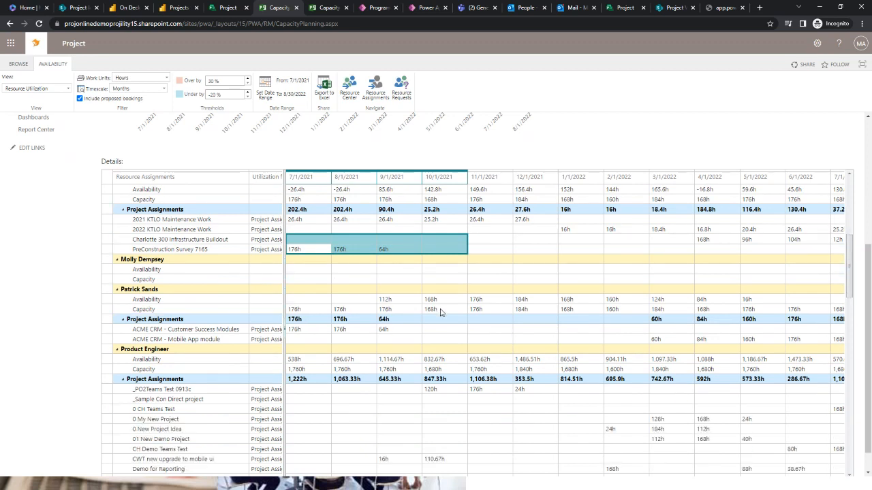
pyautogui.scroll(-4, 440, 312)
pyautogui.moveTo(306, 252); pyautogui.dragTo(735, 249)
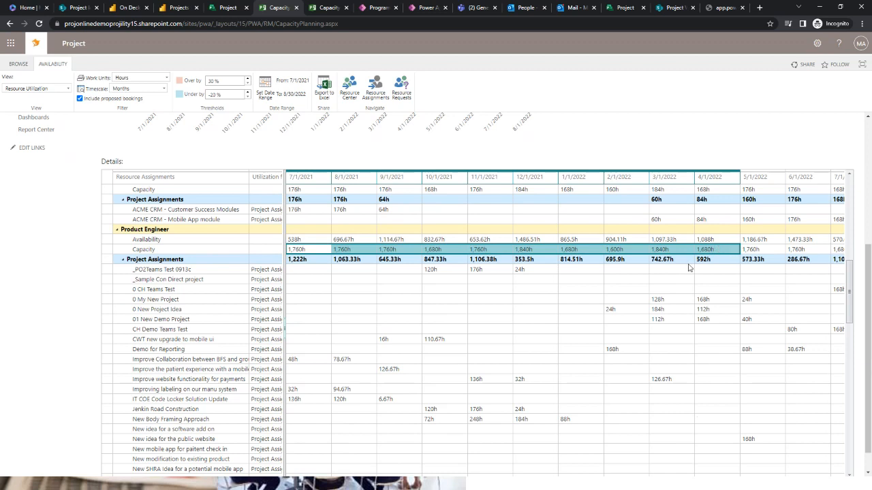
pyautogui.scroll(-1, 469, 324)
pyautogui.click(317, 219)
pyautogui.moveTo(318, 211); pyautogui.dragTo(723, 208)
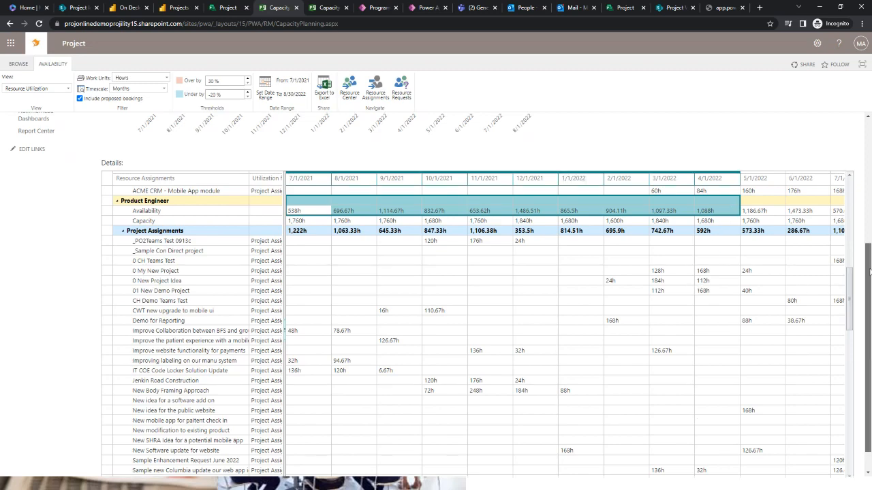
pyautogui.scroll(5, 850, 287)
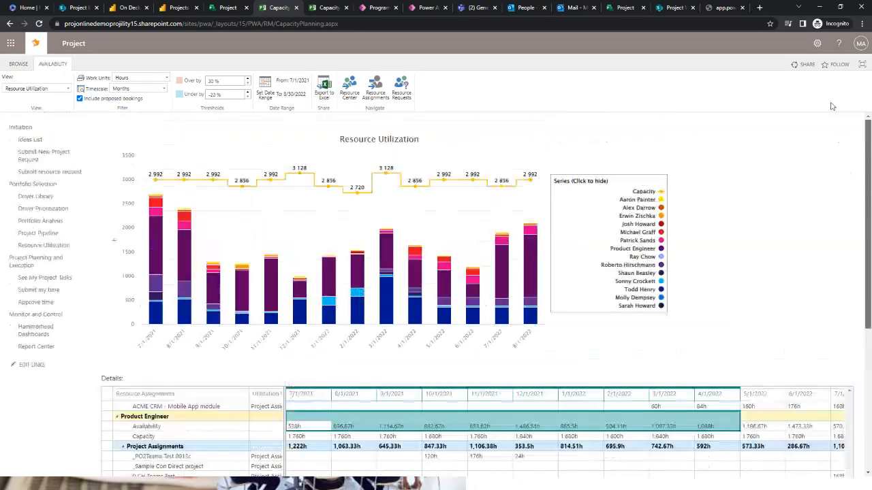
pyautogui.click(644, 251)
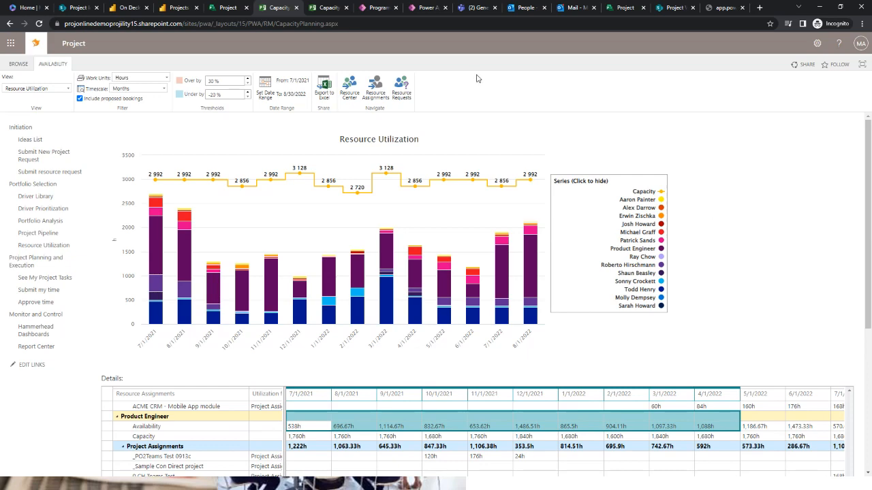
# - Switch to Power BI and open the Resources Dashboard on its Rolling Timephased Demand + Capacity report
pyautogui.click(176, 11)
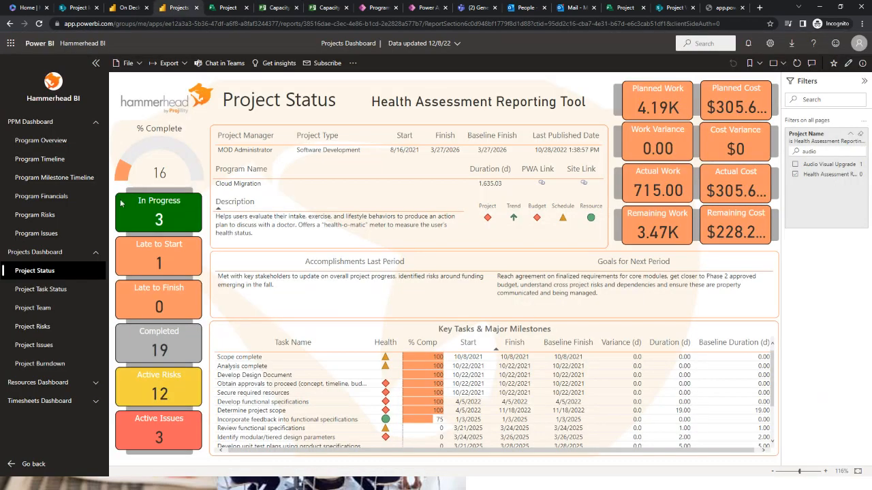
pyautogui.click(72, 382)
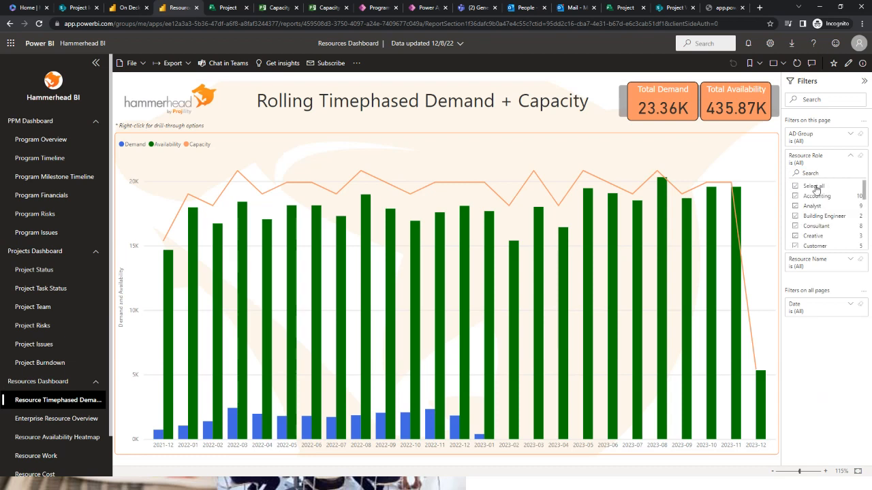
pyautogui.click(818, 175)
pyautogui.write('product')
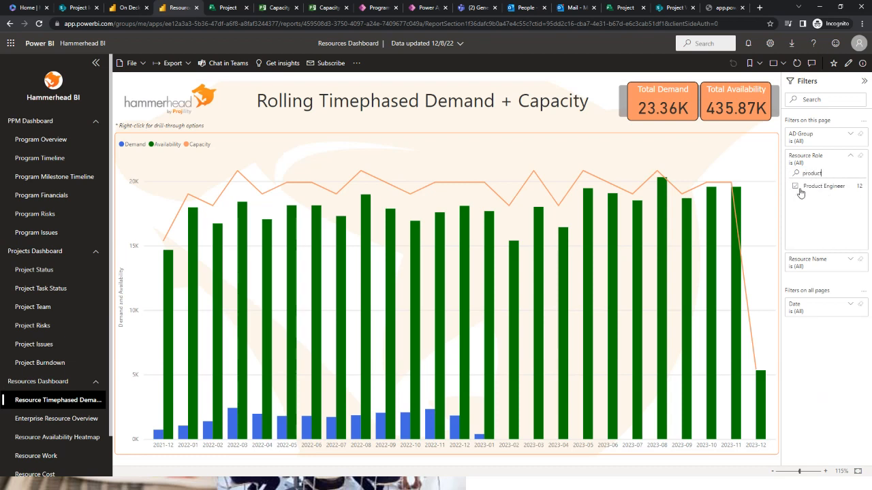
pyautogui.click(795, 188)
pyautogui.click(795, 188)
pyautogui.click(796, 188)
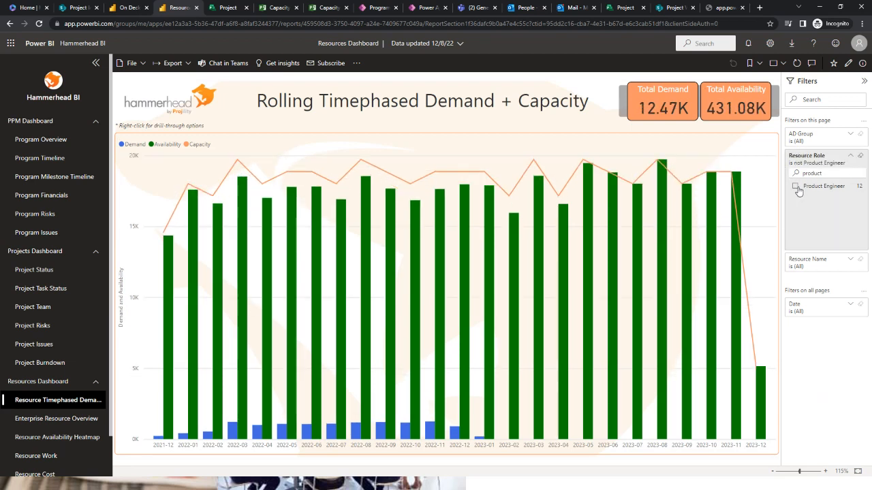
pyautogui.press('BackSpace')
pyautogui.press('BackSpace')
pyautogui.press('BackSpace')
pyautogui.press('BackSpace')
pyautogui.press('BackSpace')
pyautogui.press('BackSpace')
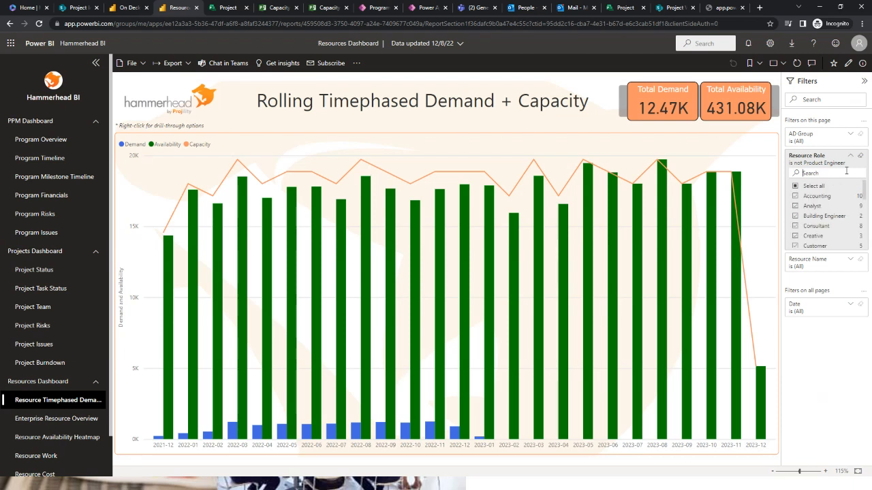
# - Filter the timephased report to the Product Engineer resource role and inspect the March and April 2022 demand and availability
pyautogui.click(796, 186)
pyautogui.scroll(-5, 805, 211)
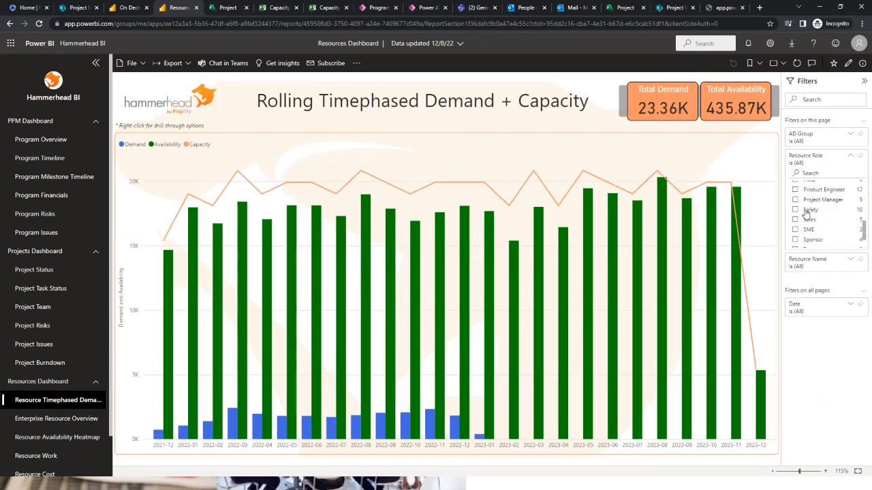
pyautogui.click(796, 190)
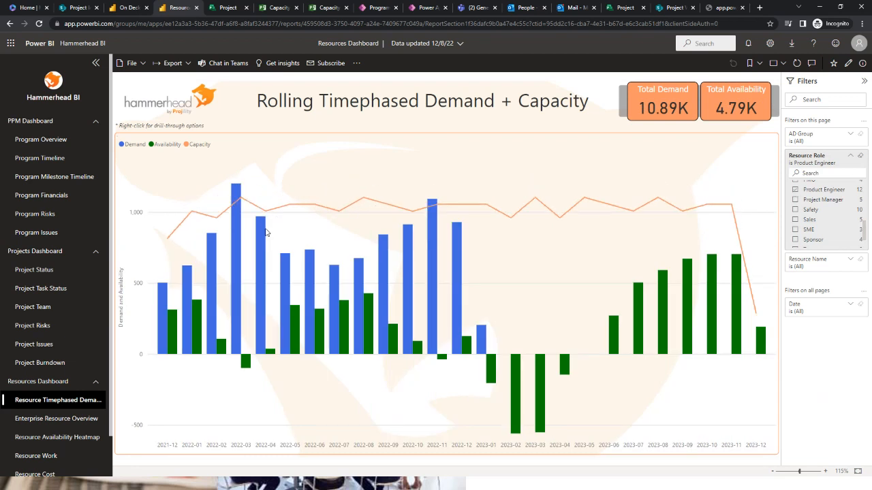
pyautogui.moveTo(239, 247)
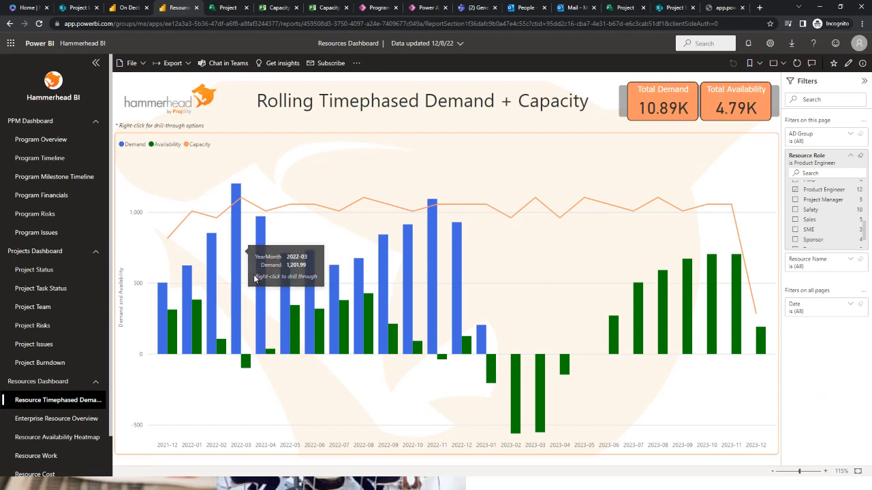
pyautogui.moveTo(257, 227)
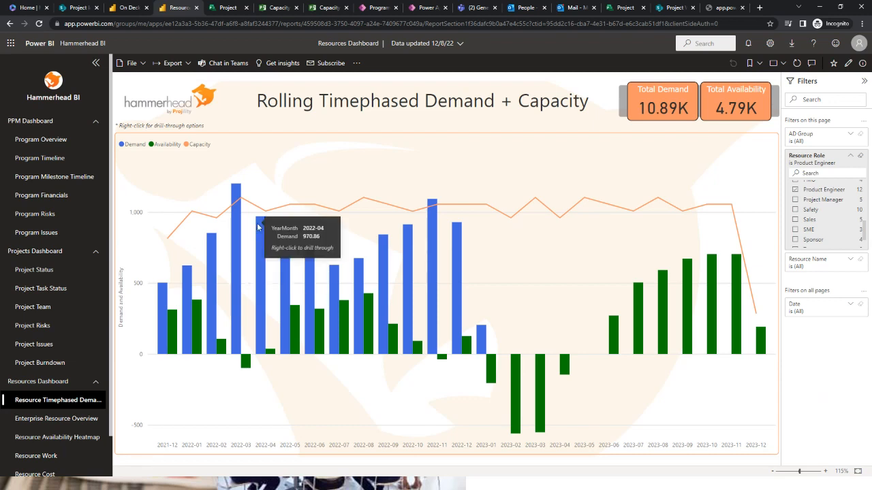
pyautogui.moveTo(246, 359)
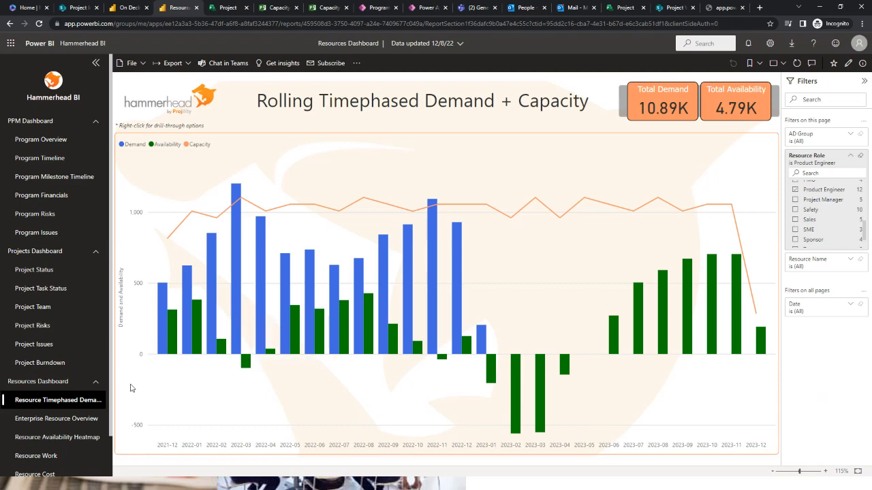
# - Open the Resource Availability Heatmap and filter it to the Product Engineer resource role
pyautogui.click(87, 437)
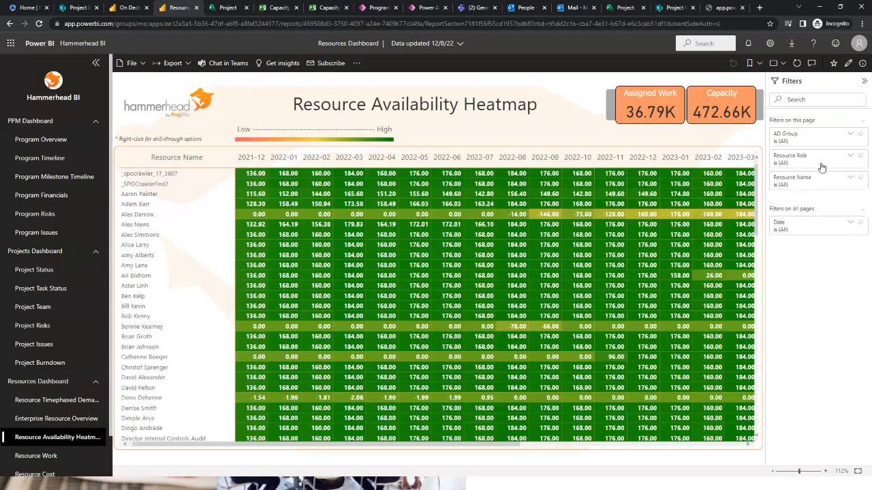
pyautogui.click(822, 158)
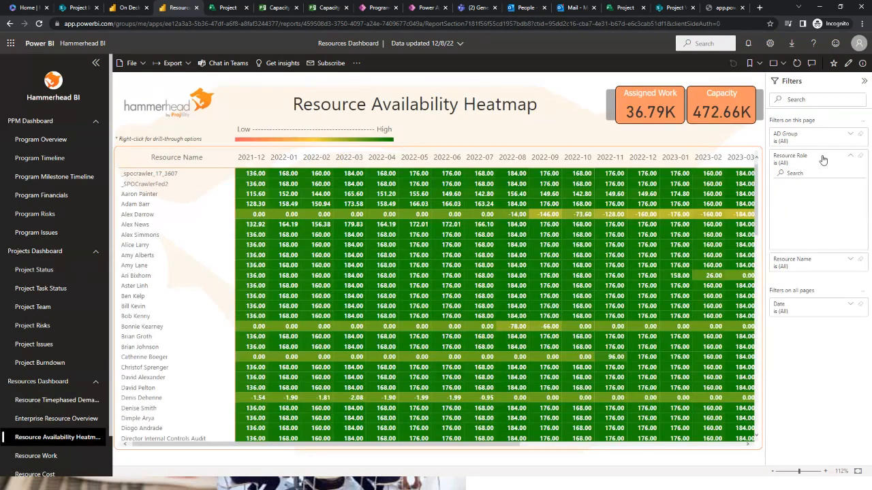
pyautogui.scroll(-5, 843, 213)
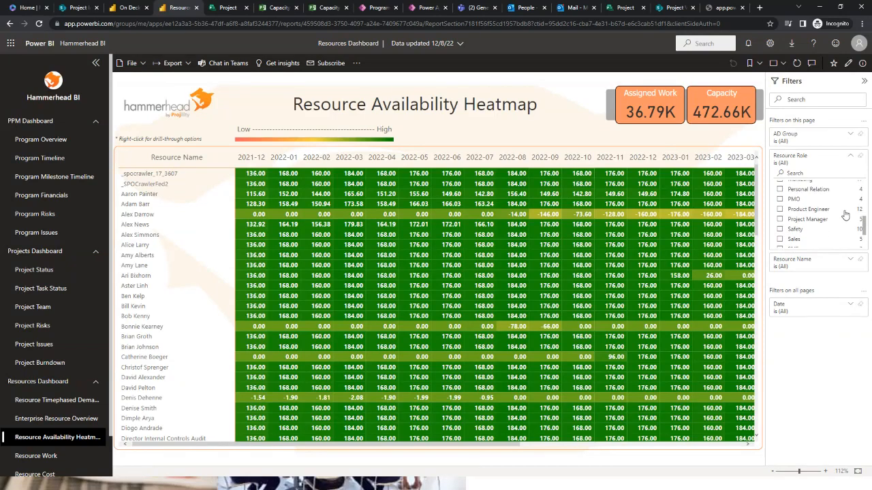
pyautogui.click(780, 209)
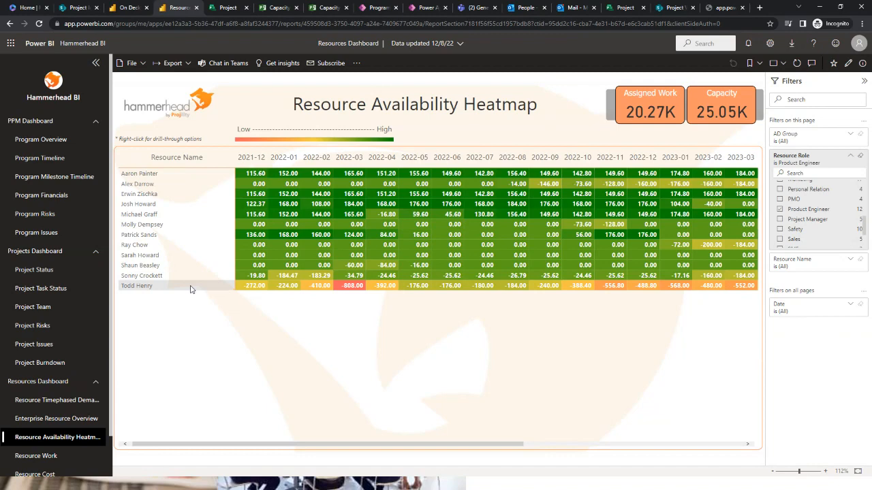
# - Drill through to Resource Details for the resource in the last row of the heatmap
pyautogui.rightClick(191, 289)
pyautogui.moveTo(230, 346)
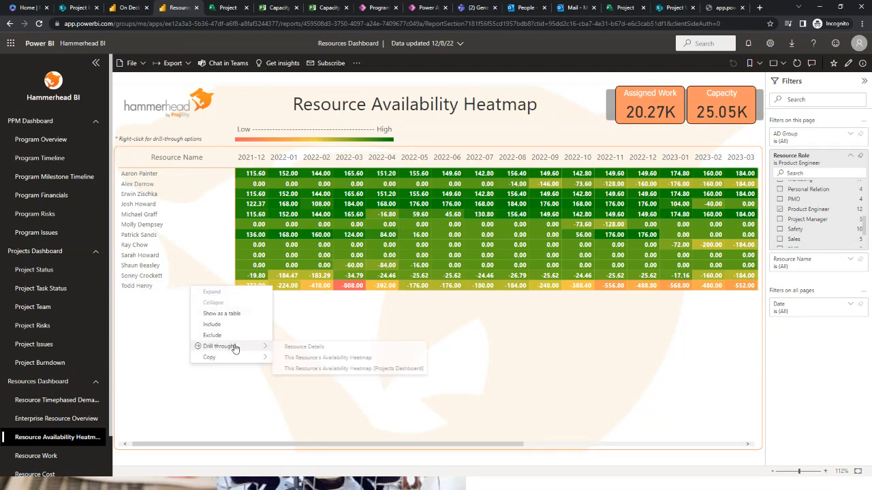
pyautogui.click(286, 348)
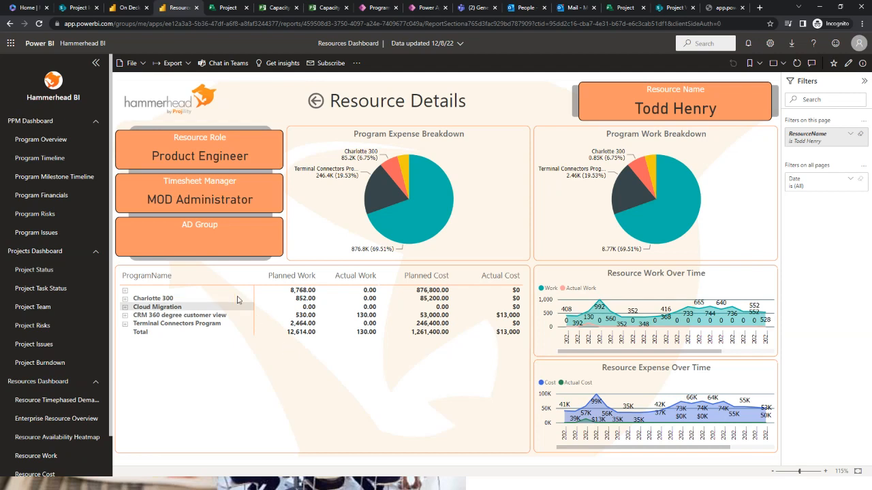
# - Expand Charlotte 300, Cloud Migration, CRM 360 degree customer view and Terminal Connectors Program to view their projects, and inspect the resource's work over time
pyautogui.click(126, 300)
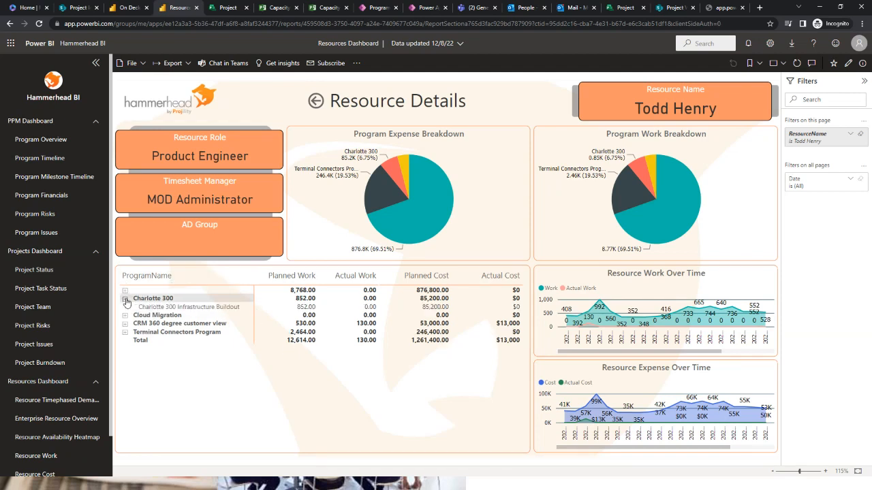
pyautogui.click(125, 316)
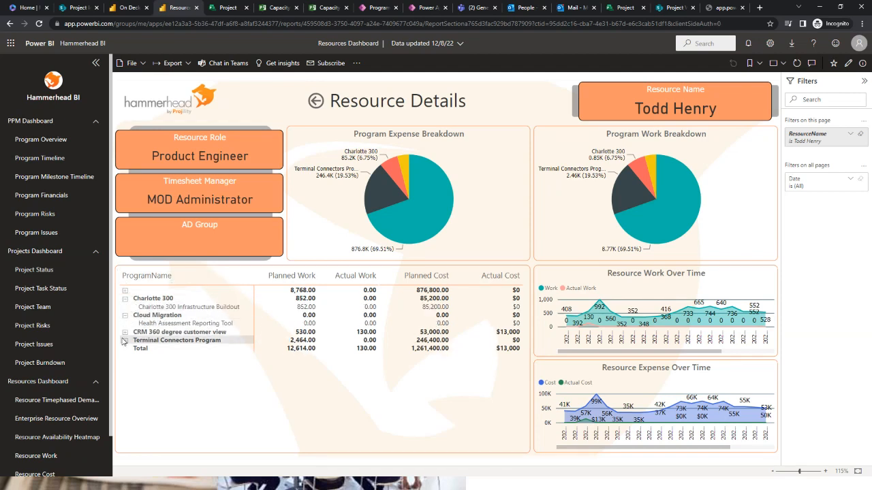
pyautogui.click(125, 332)
pyautogui.click(125, 349)
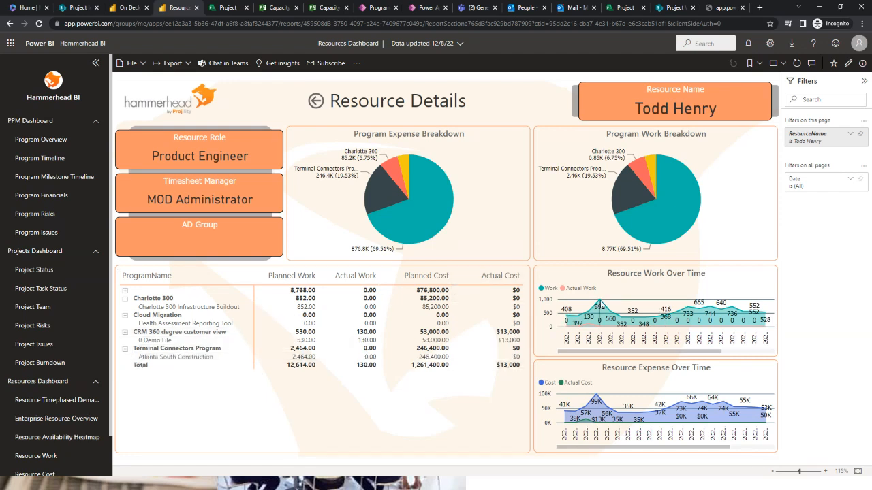
pyautogui.moveTo(698, 303)
# - Switch to Project, open the 2022 IT Applications Program Roadmap, and view its 2021–2022 timeline
pyautogui.click(227, 7)
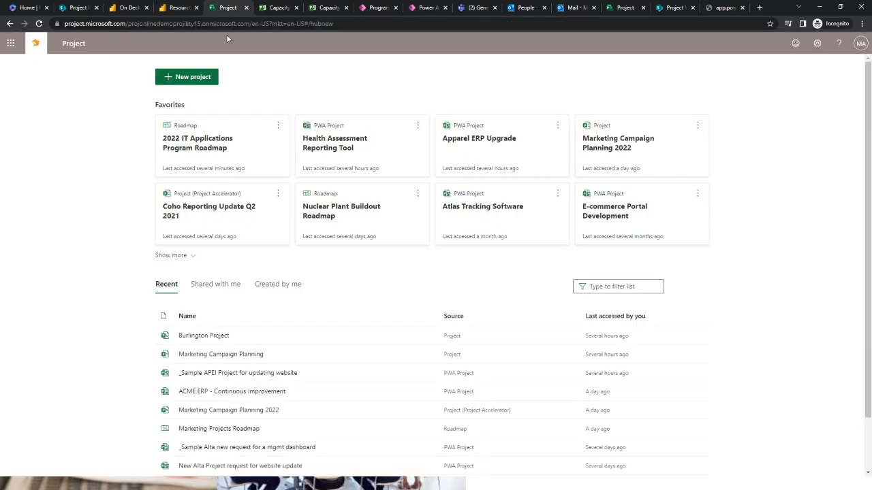
pyautogui.click(205, 150)
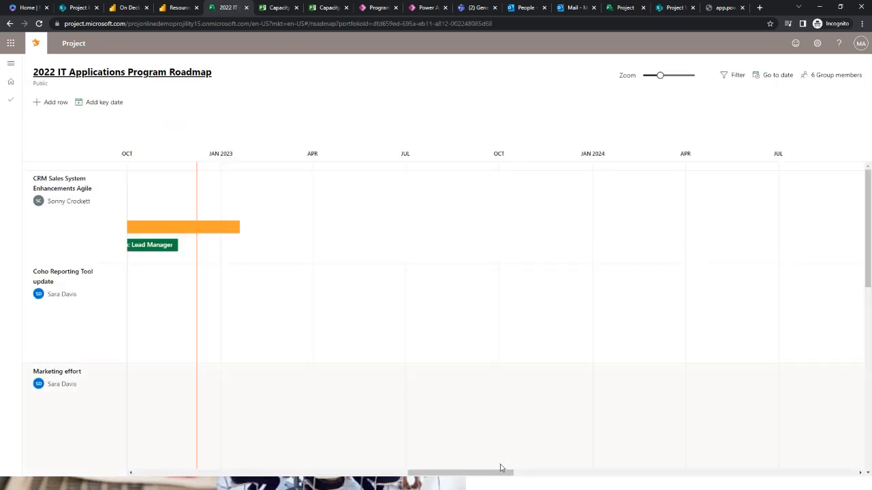
pyautogui.moveTo(495, 477); pyautogui.dragTo(421, 480)
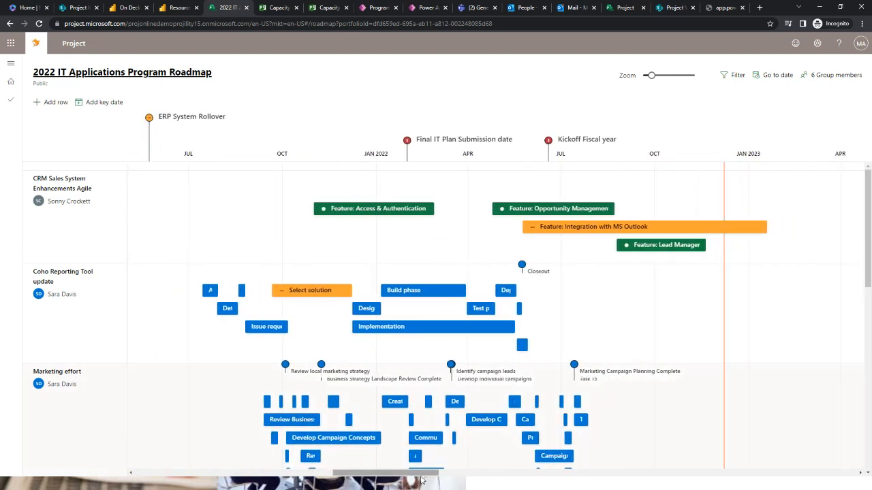
# - Open the details of the CRM Sales System Enhancements Agile row and search its connection for "features" items to add
pyautogui.click(71, 195)
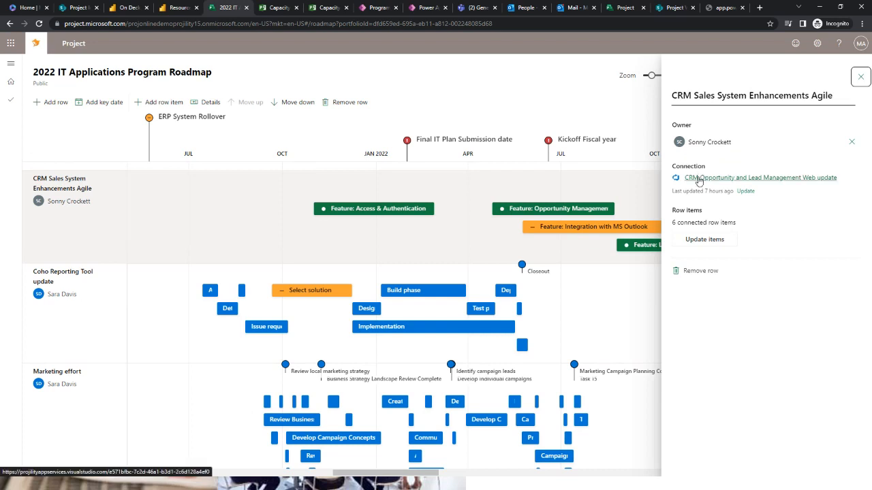
pyautogui.click(707, 239)
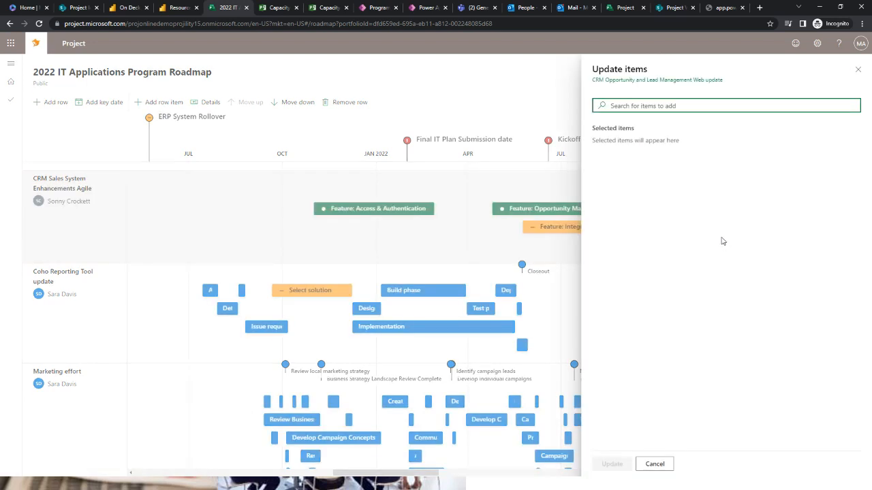
pyautogui.write('features')
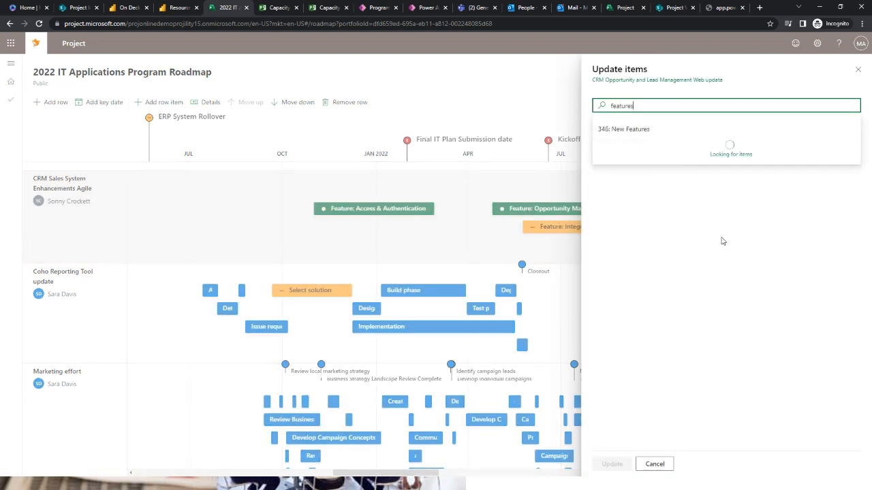
pyautogui.press('BackSpace')
pyautogui.press('BackSpace')
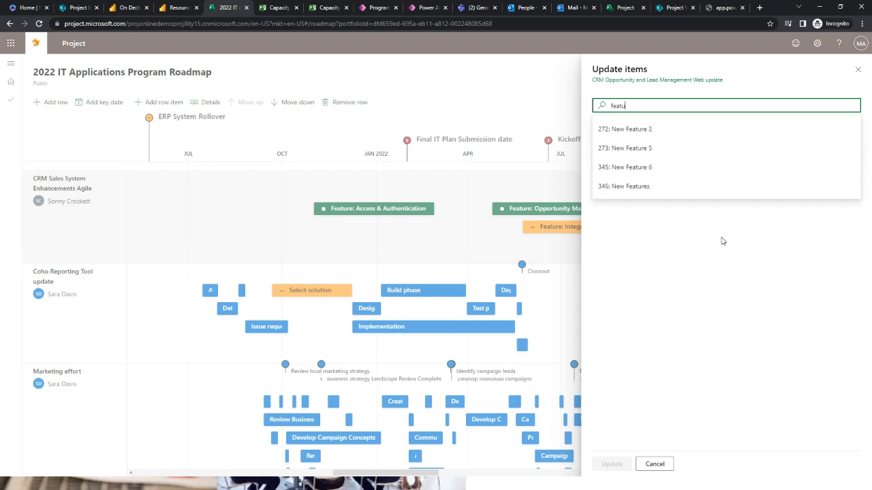
# - Search the same connection for "EPIC" items, and close the row's details without adding any
pyautogui.press('BackSpace')
pyautogui.press('BackSpace')
pyautogui.write('EP')
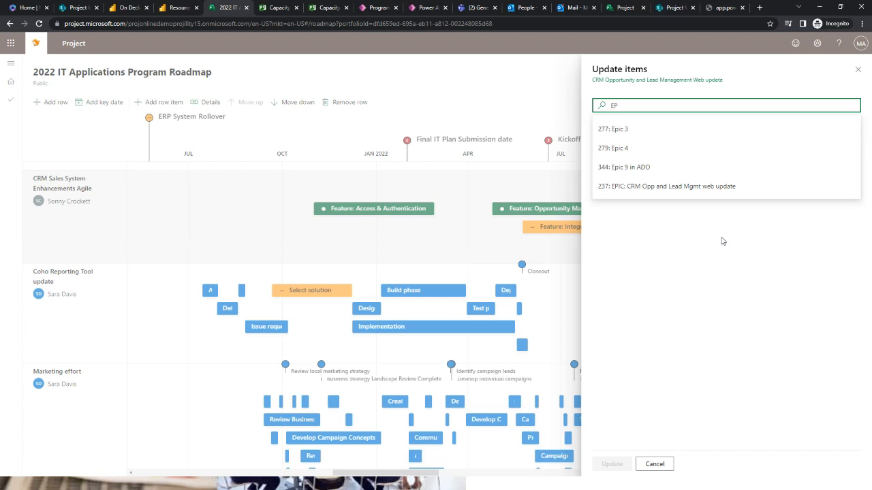
pyautogui.press('BackSpace')
pyautogui.press('BackSpace')
pyautogui.write('EPIC')
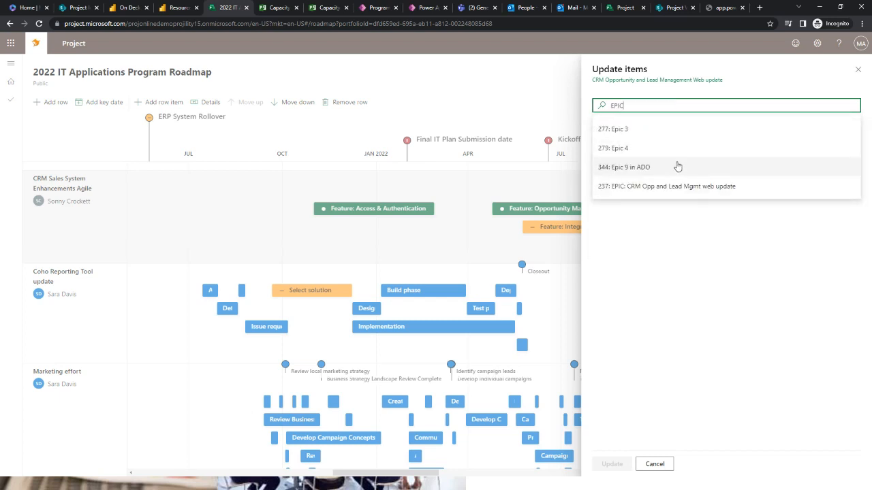
pyautogui.click(858, 69)
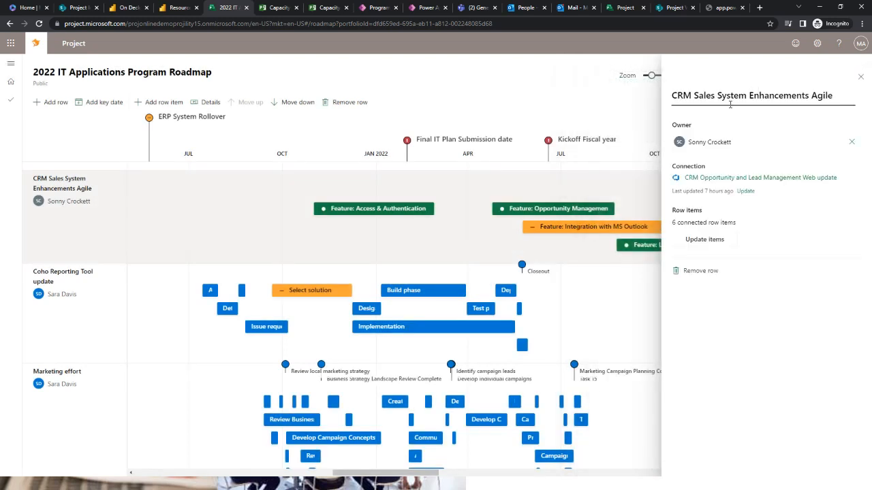
pyautogui.click(860, 77)
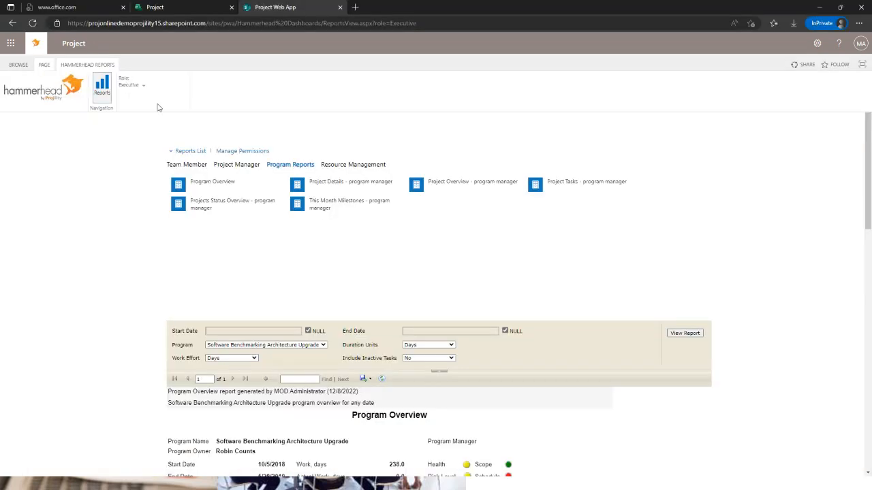
# - Examine the program name, owner, dates and status indicators in the Program Overview report for Software Benchmarking Architecture Upgrade
pyautogui.scroll(-3, 697, 202)
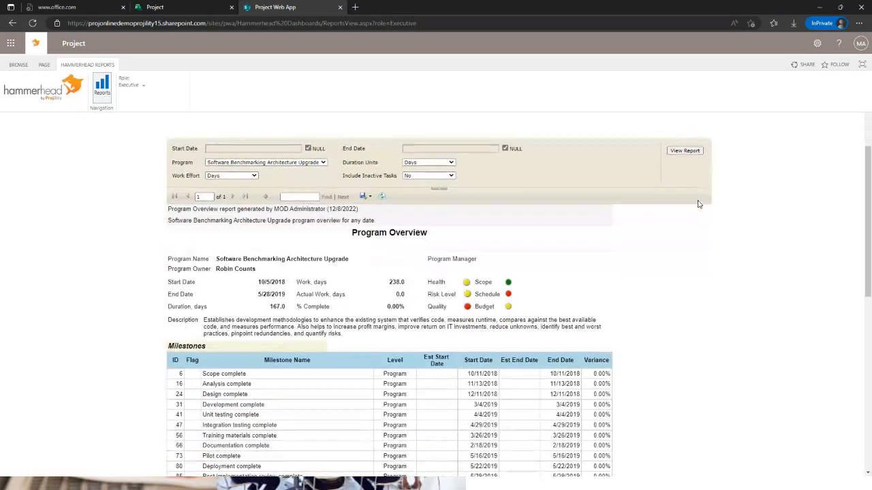
pyautogui.scroll(-1, 698, 204)
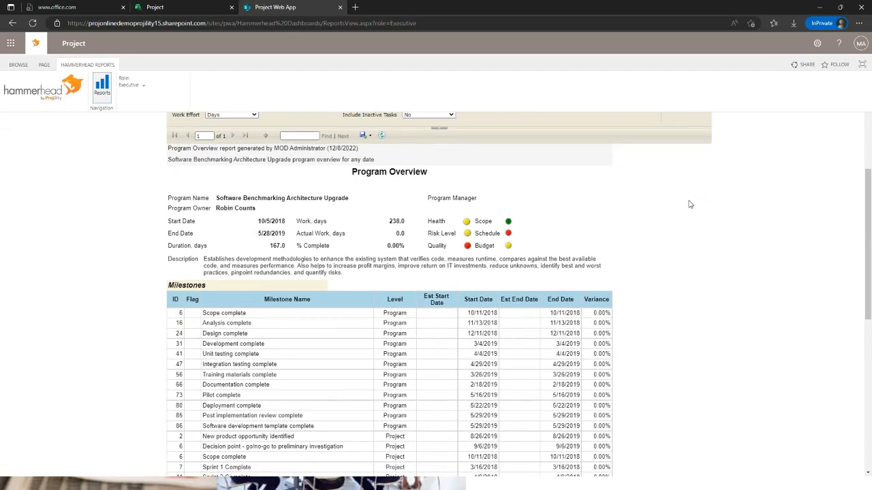
pyautogui.moveTo(216, 198); pyautogui.dragTo(361, 203)
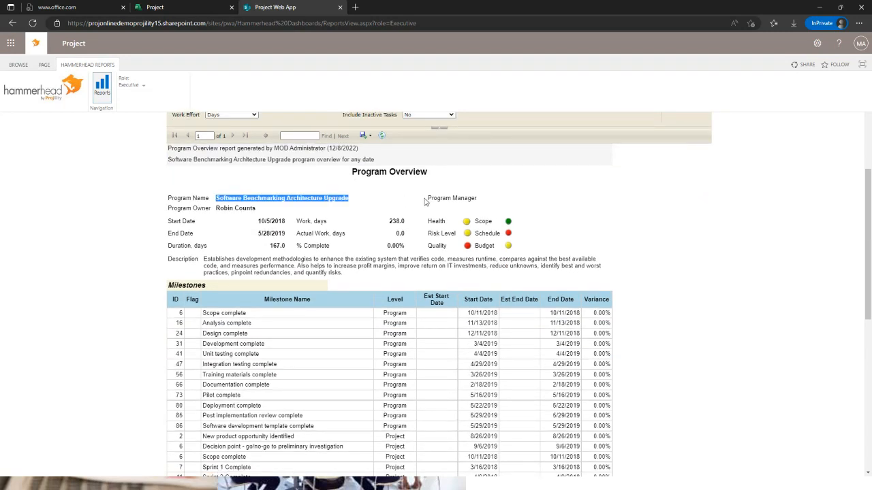
pyautogui.moveTo(258, 210); pyautogui.dragTo(212, 211)
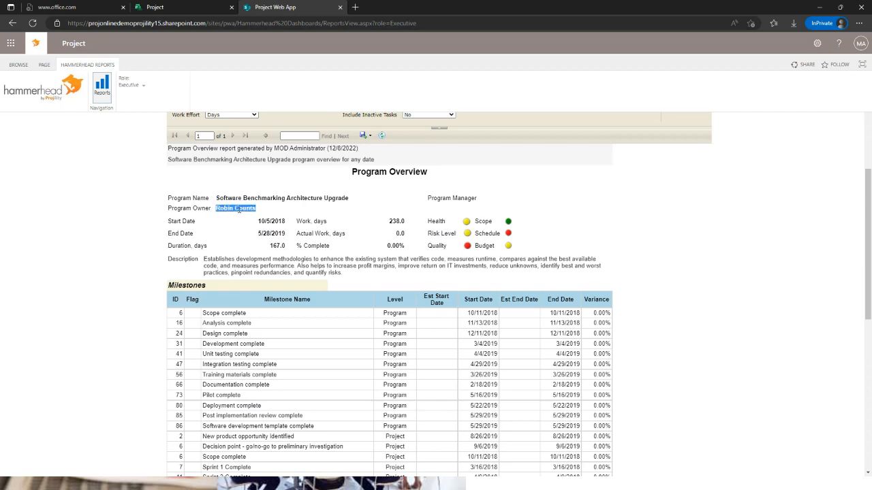
pyautogui.scroll(-1, 238, 210)
pyautogui.moveTo(258, 162); pyautogui.dragTo(280, 172)
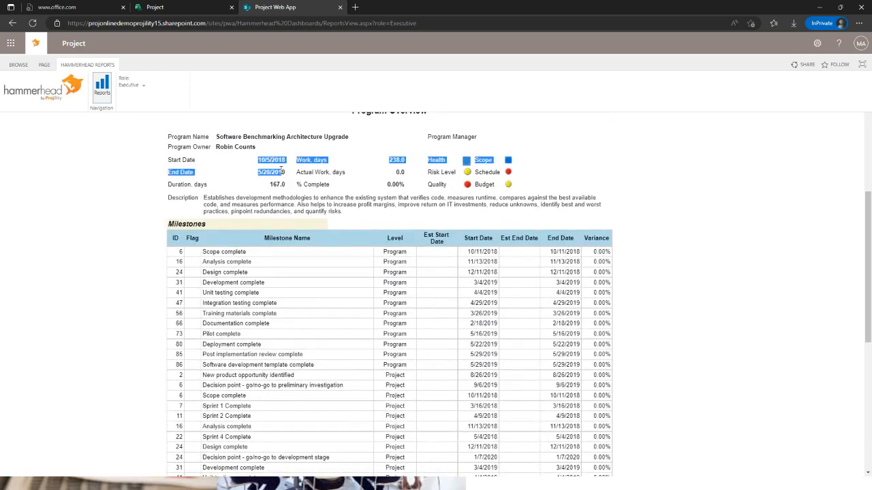
pyautogui.click(281, 182)
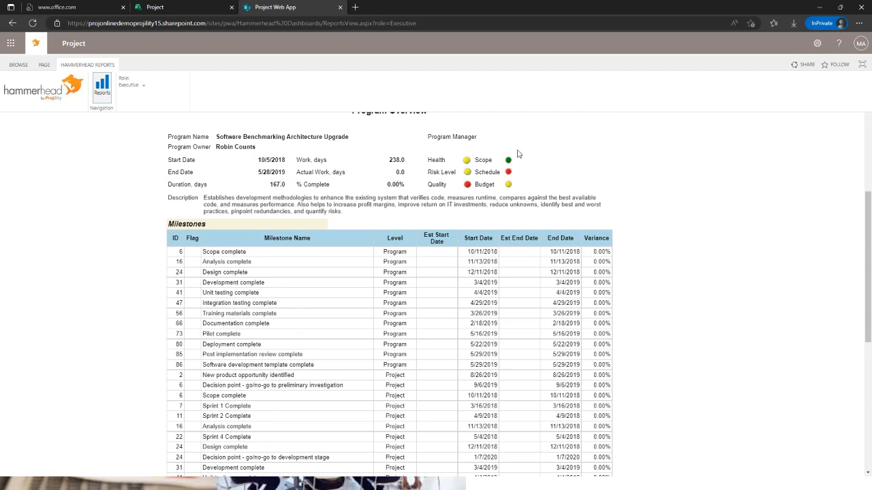
# - Review the report's program-level and project-level milestones, program risks and program projects, and return to the reports list
pyautogui.scroll(-1, 734, 226)
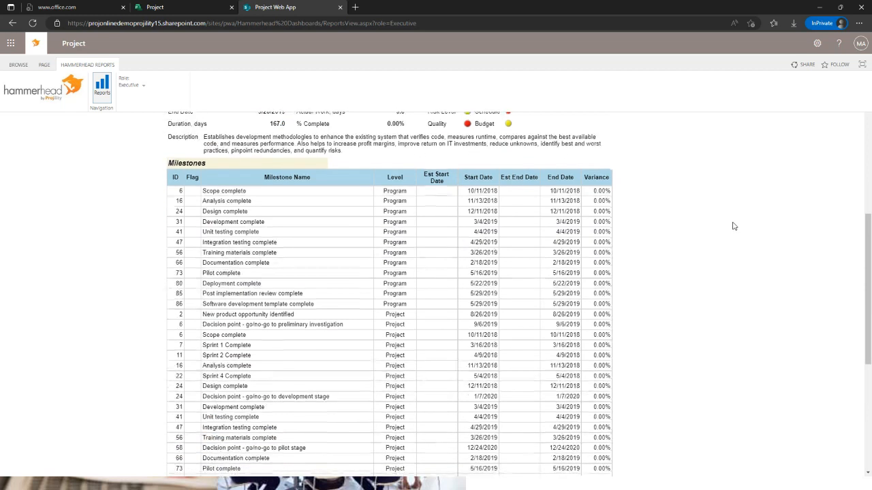
pyautogui.scroll(-1, 732, 228)
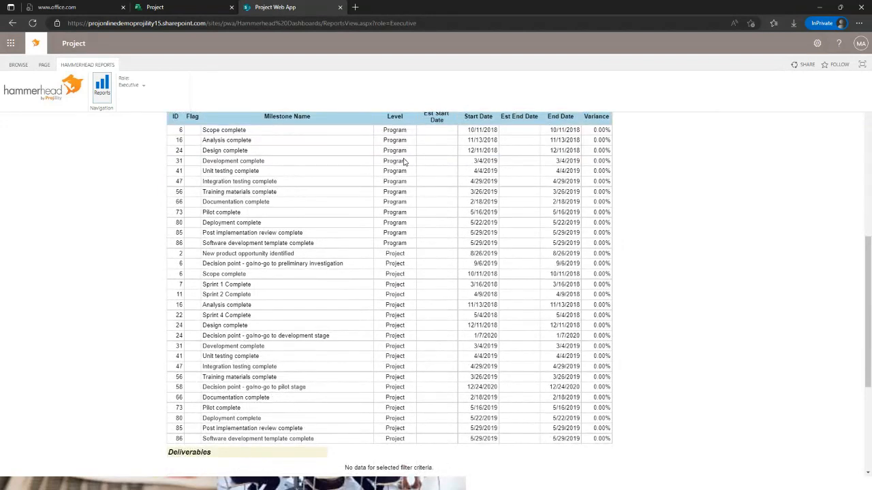
pyautogui.moveTo(387, 130); pyautogui.dragTo(395, 194)
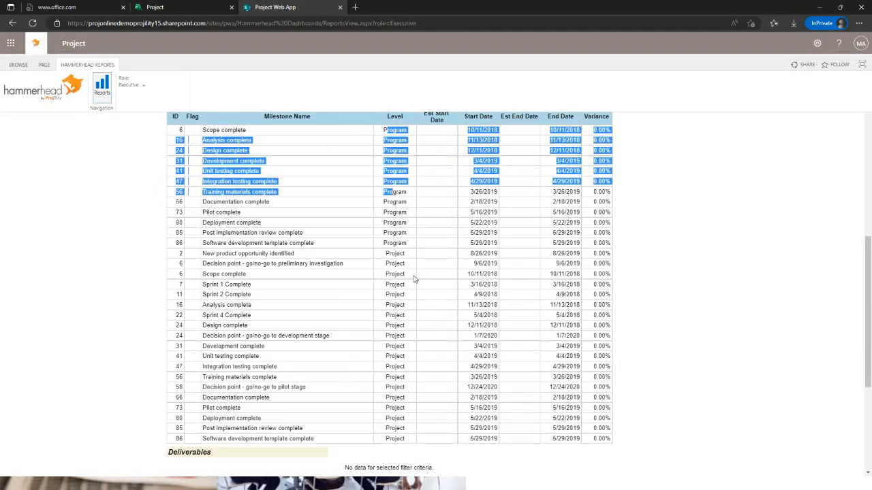
pyautogui.moveTo(407, 269); pyautogui.dragTo(408, 370)
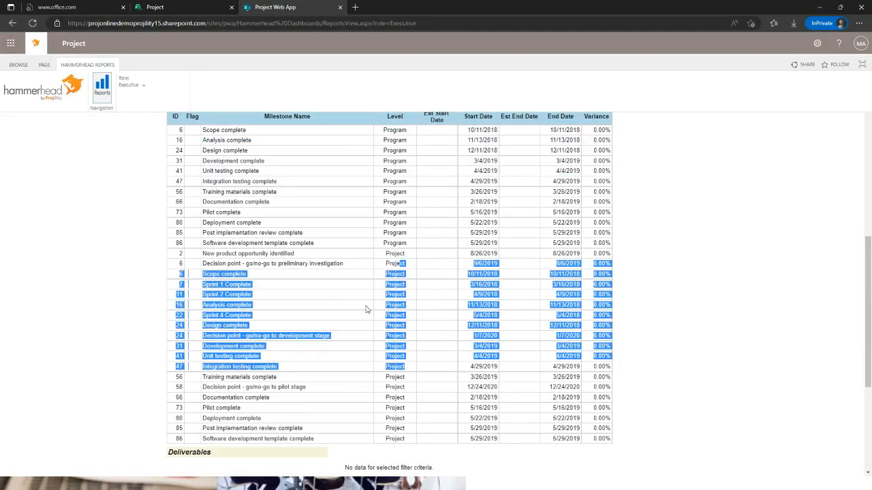
pyautogui.scroll(-3, 368, 311)
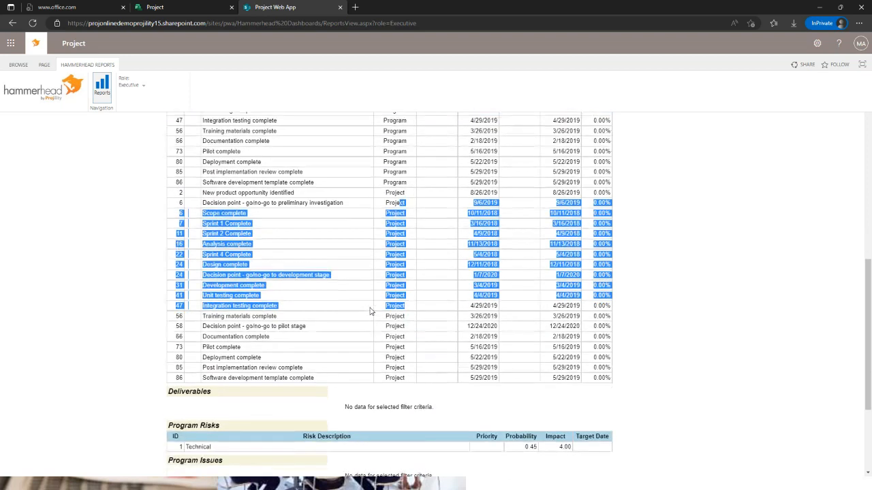
pyautogui.scroll(-2, 368, 310)
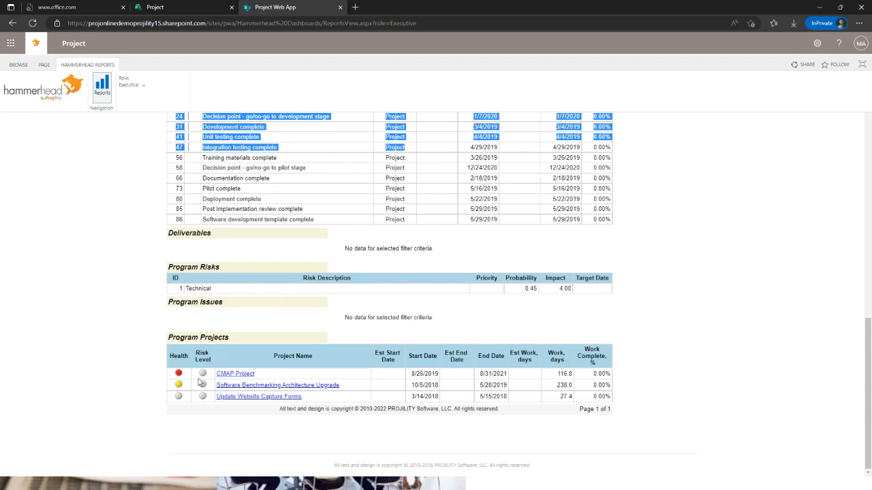
pyautogui.moveTo(868, 325); pyautogui.dragTo(868, 171)
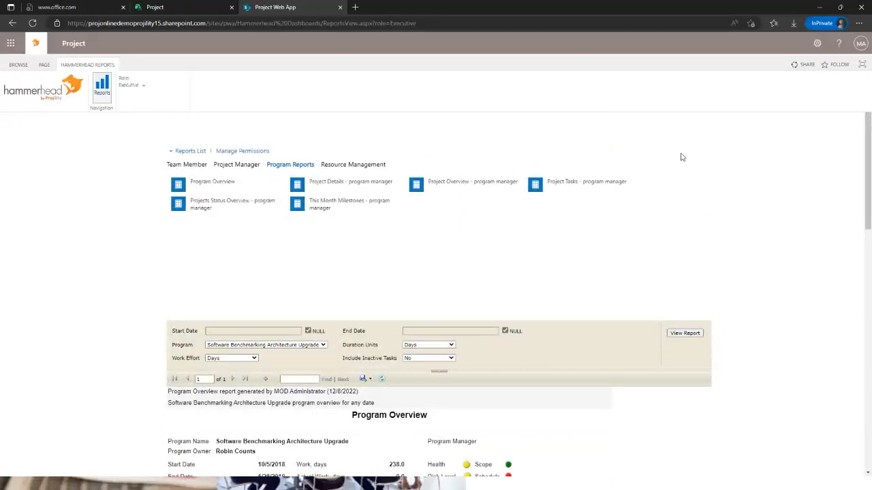
# - Switch to Power BI and open the Dependent Projects and Tasks report from the recommended content on the home page
pyautogui.click(815, 7)
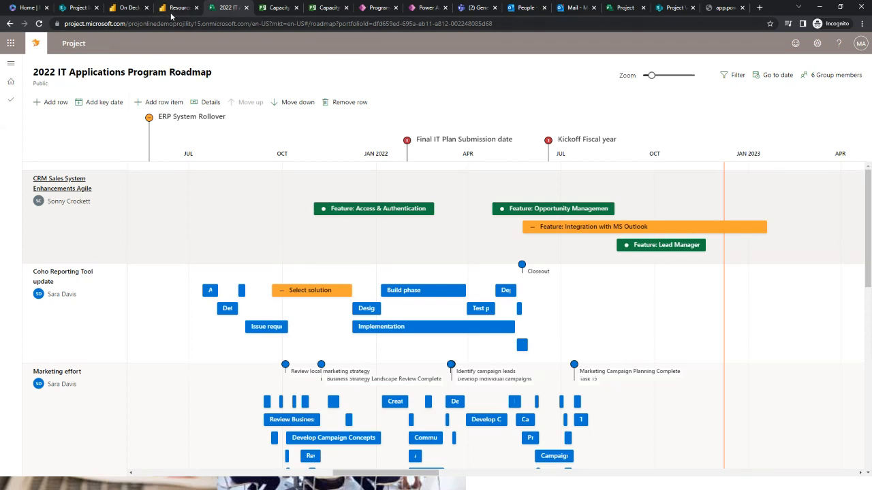
pyautogui.click(172, 13)
pyautogui.click(47, 49)
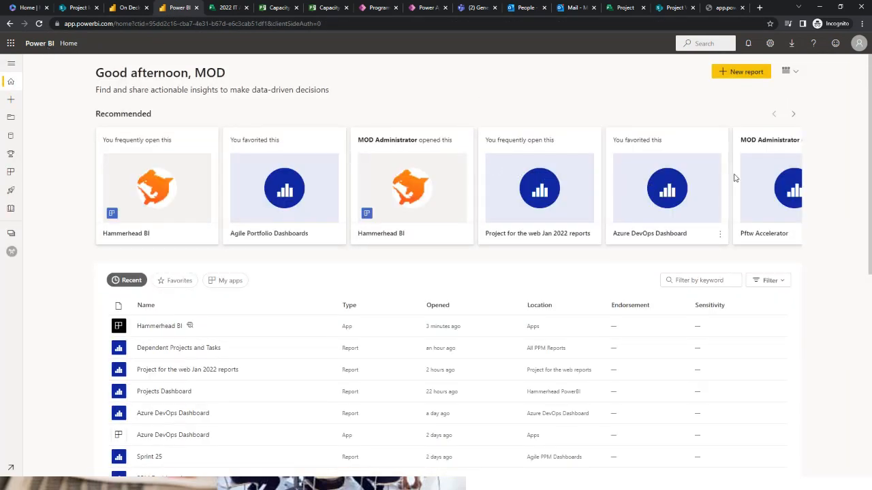
pyautogui.click(793, 116)
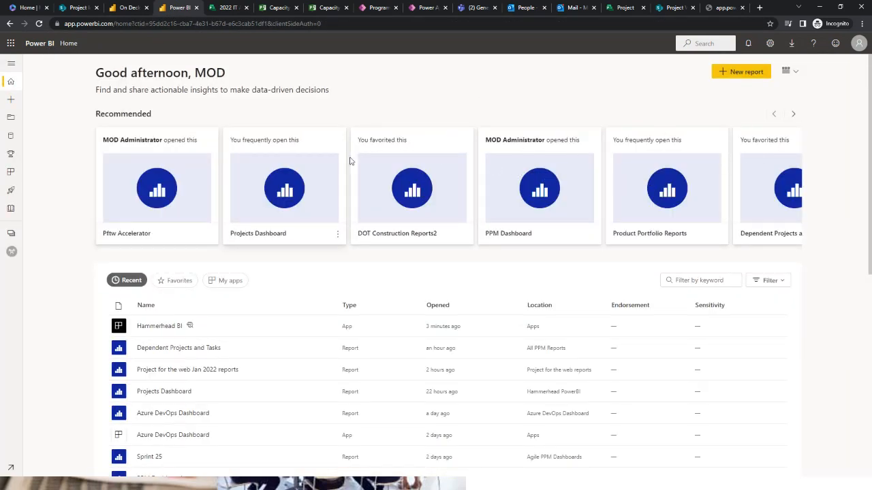
pyautogui.click(761, 211)
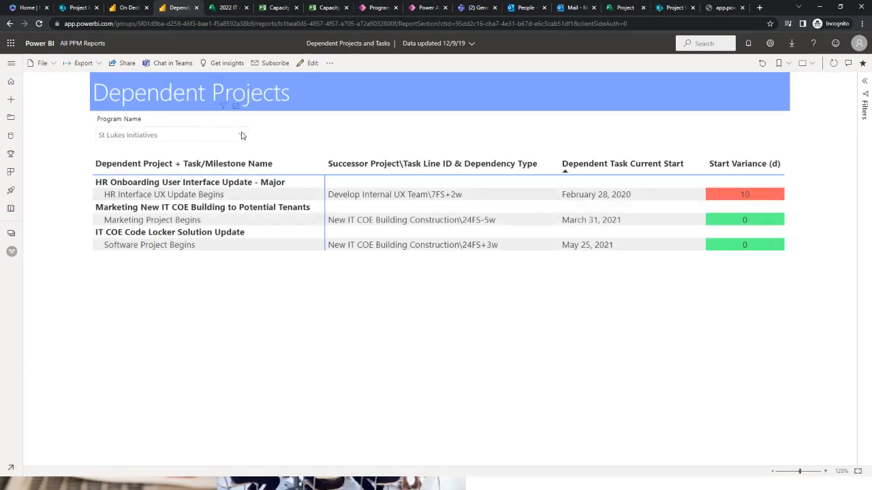
# - Filter the Dependent Projects report to the CRM 360 degree customer view program, and set the filter back to St Lukes Initiatives
pyautogui.click(242, 135)
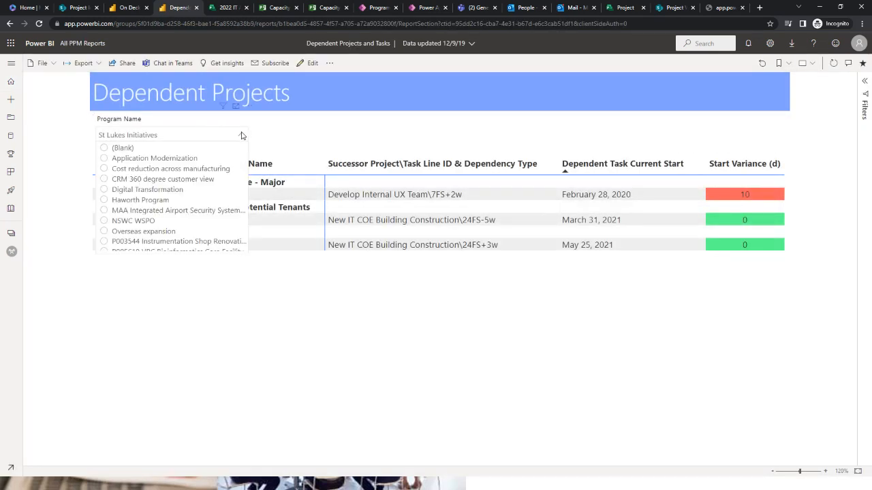
pyautogui.click(107, 181)
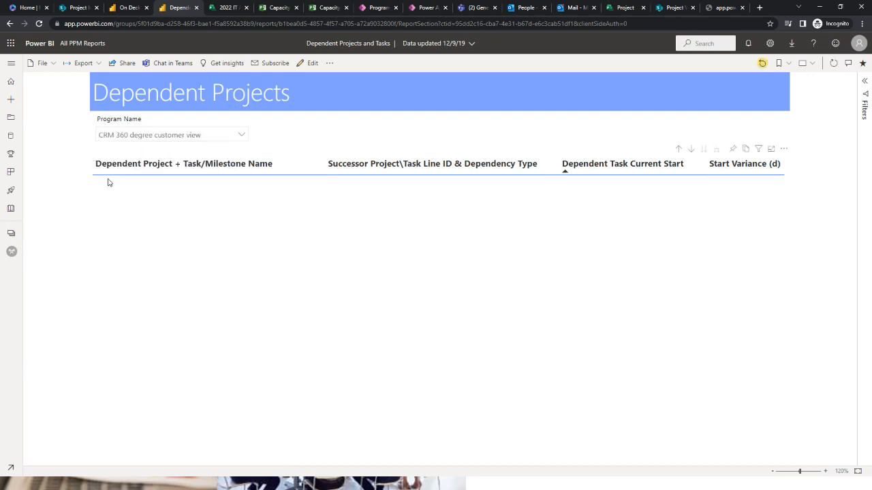
pyautogui.click(146, 138)
pyautogui.scroll(-2, 145, 164)
pyautogui.scroll(-1, 146, 163)
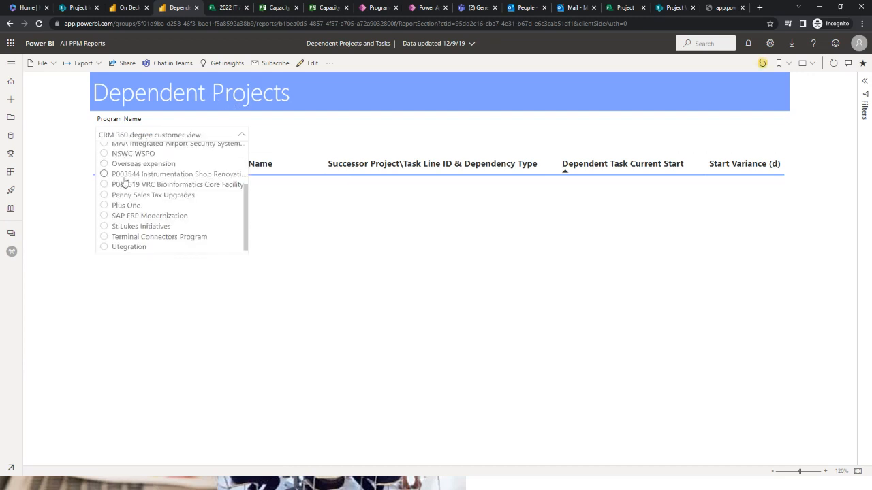
pyautogui.click(107, 226)
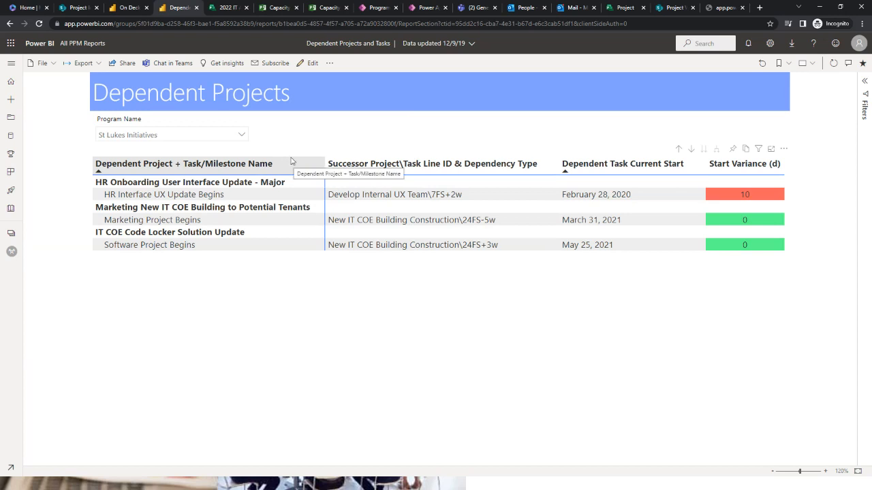
# - Switch to the Project sandbox app, open the Digital Transformation program, and view its State, Program Type and Program Goals options
pyautogui.click(385, 9)
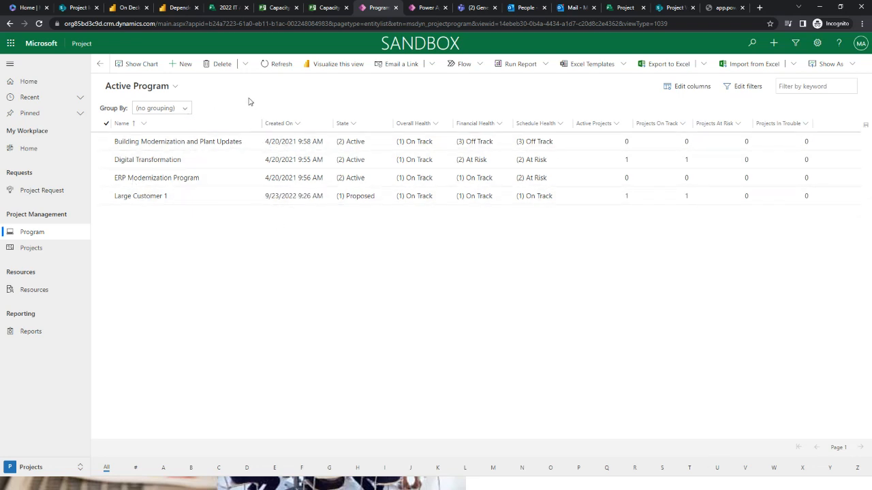
pyautogui.click(154, 159)
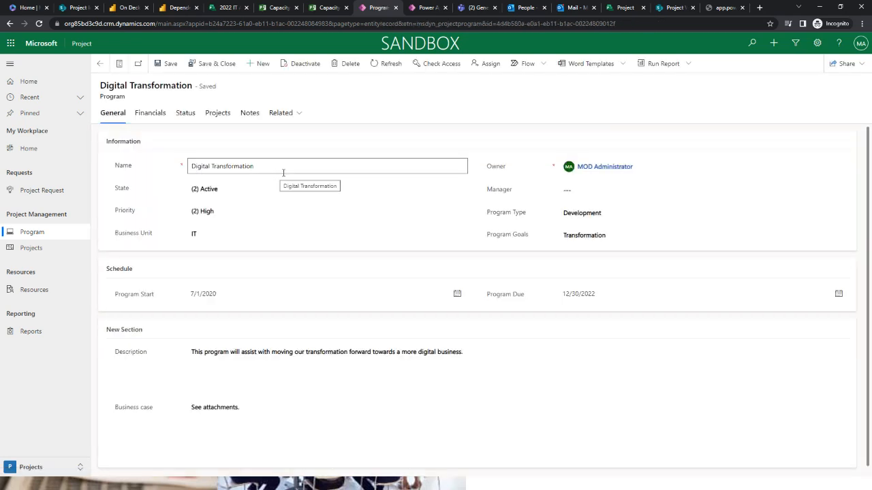
pyautogui.click(257, 188)
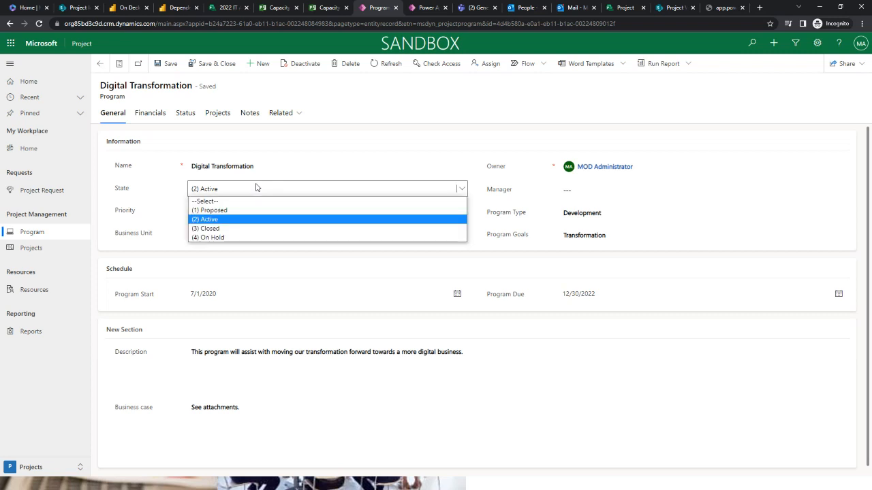
pyautogui.click(257, 188)
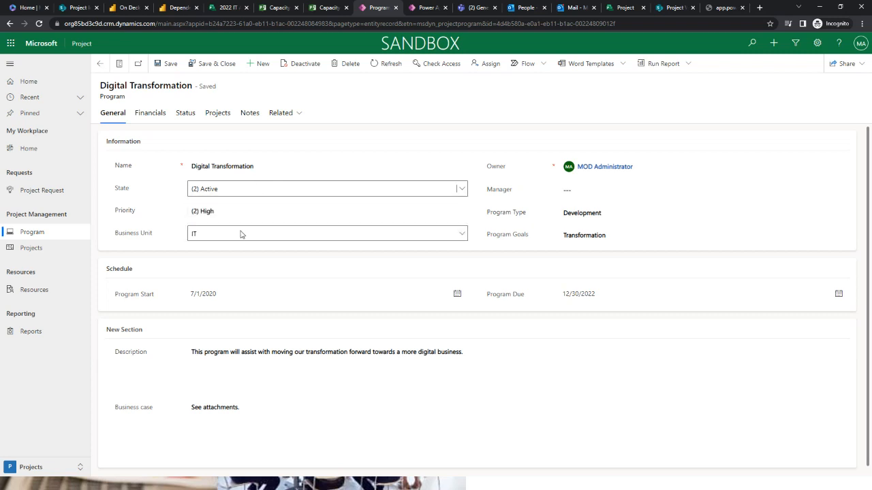
pyautogui.click(617, 217)
pyautogui.click(616, 217)
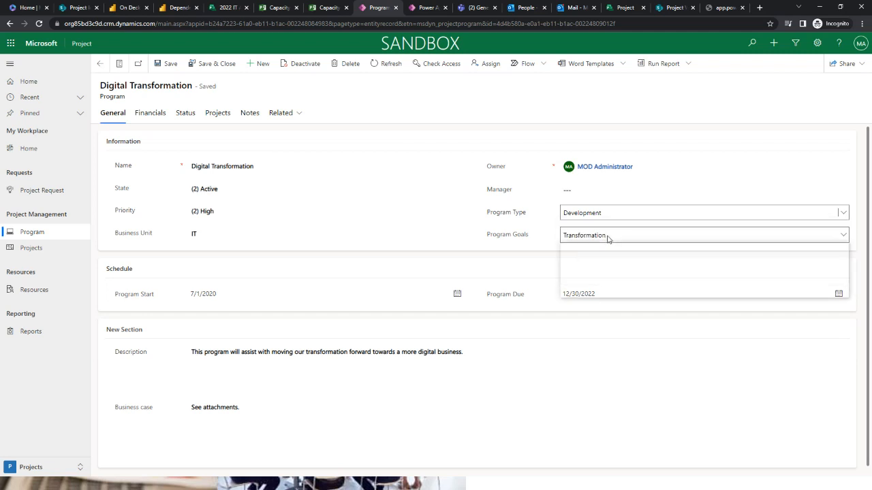
pyautogui.click(608, 237)
pyautogui.click(609, 238)
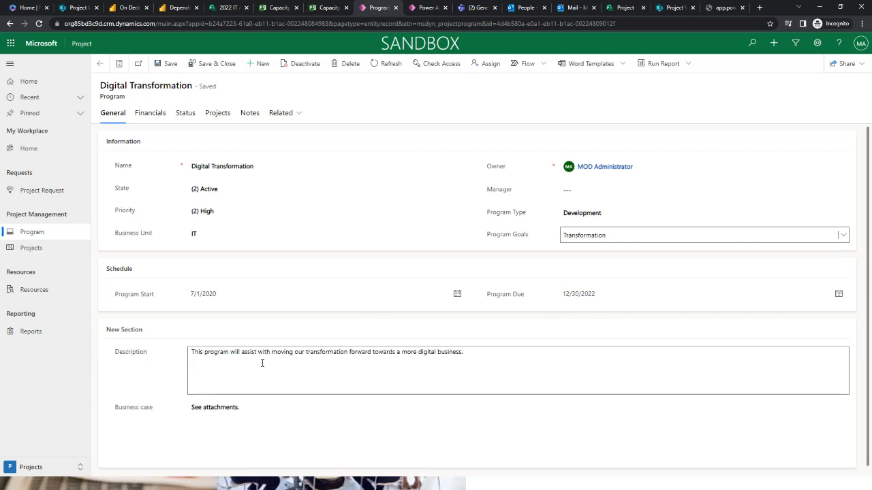
# - Review the Digital Transformation program's financials, status KPIs and project counts, and associated projects
pyautogui.click(150, 116)
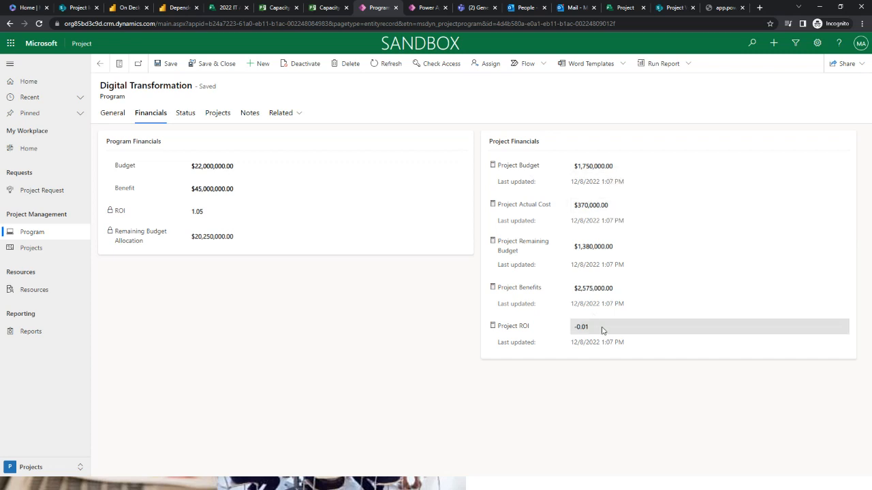
pyautogui.click(192, 120)
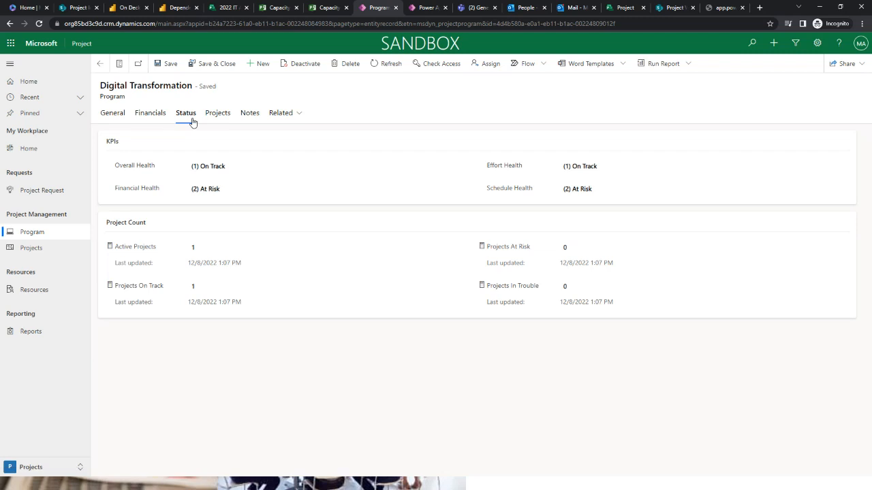
pyautogui.click(216, 120)
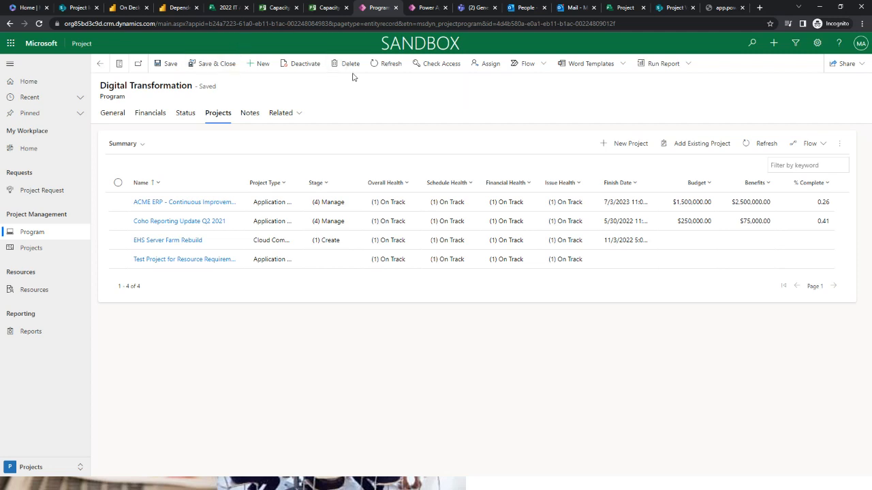
# - Switch to Microsoft Teams, open Program Dashboards in the Transformation Program Updates General channel, and hide its conversation pane
pyautogui.click(476, 8)
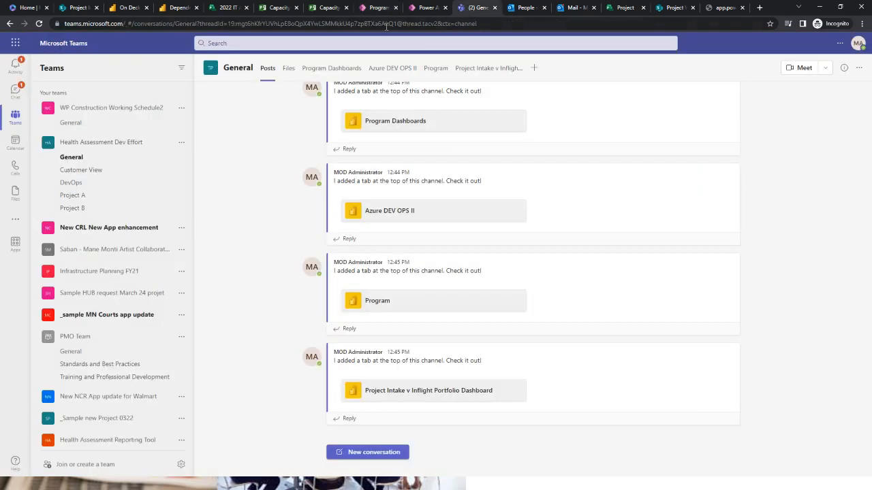
pyautogui.scroll(-2, 102, 218)
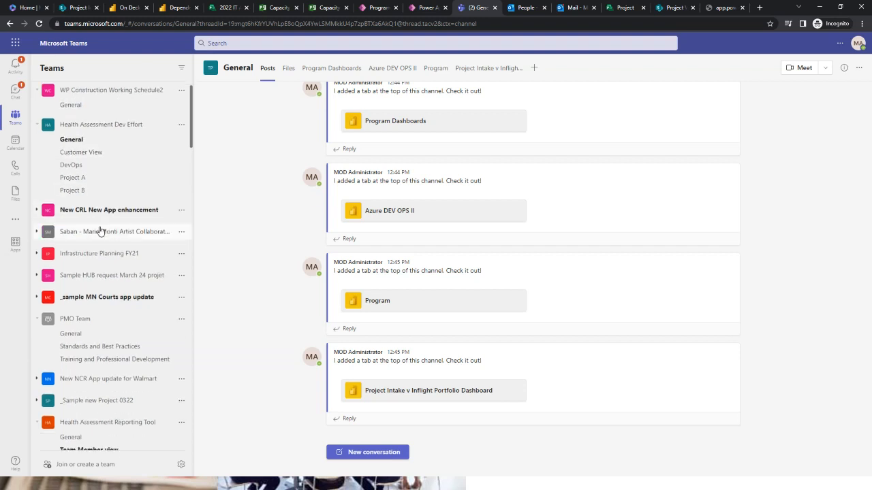
pyautogui.scroll(2, 156, 107)
pyautogui.scroll(-12, 150, 171)
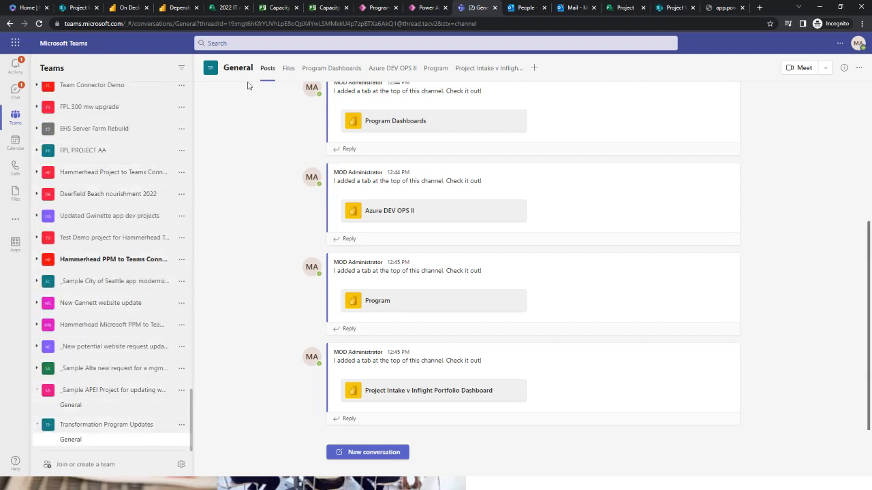
pyautogui.click(313, 70)
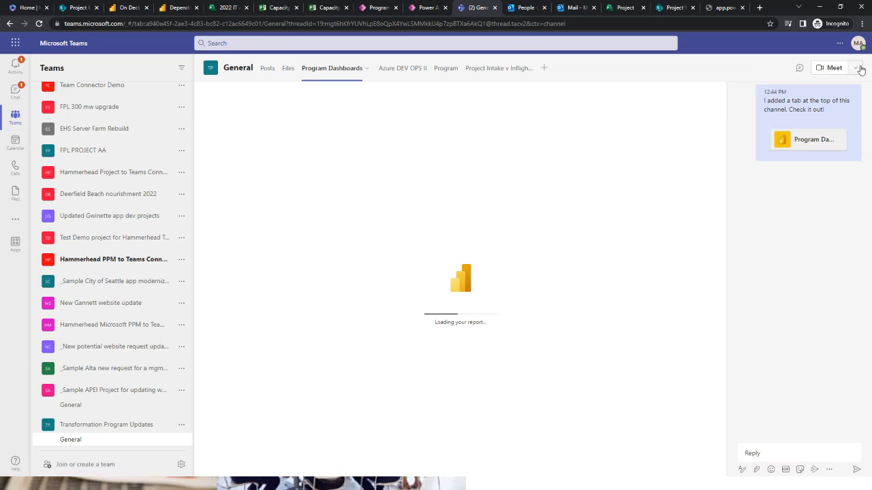
pyautogui.click(800, 69)
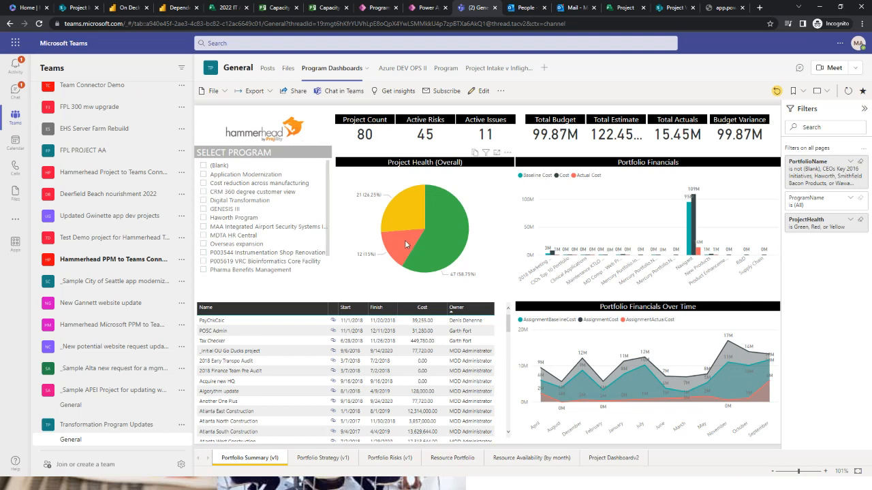
# - Highlight the red projects in the Project Health chart, clear the highlight, and filter the portfolio summary to the Digital Transformation program
pyautogui.moveTo(406, 242)
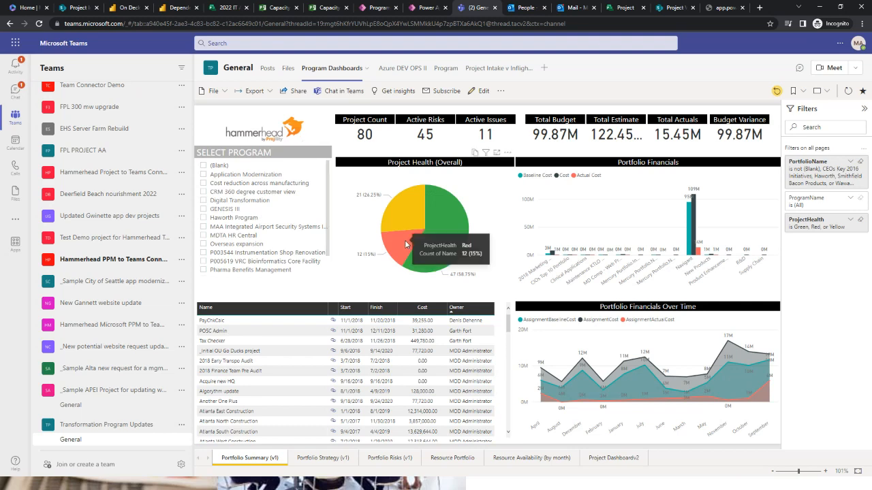
pyautogui.click(405, 239)
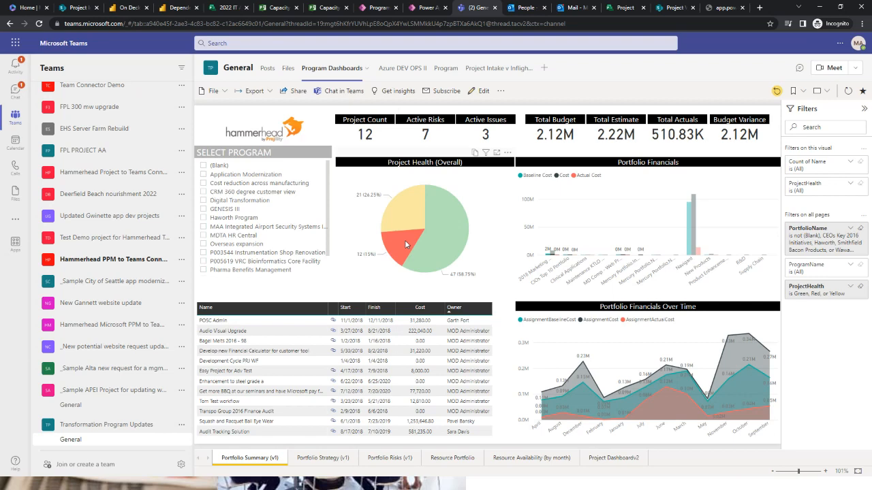
pyautogui.click(405, 239)
pyautogui.click(203, 200)
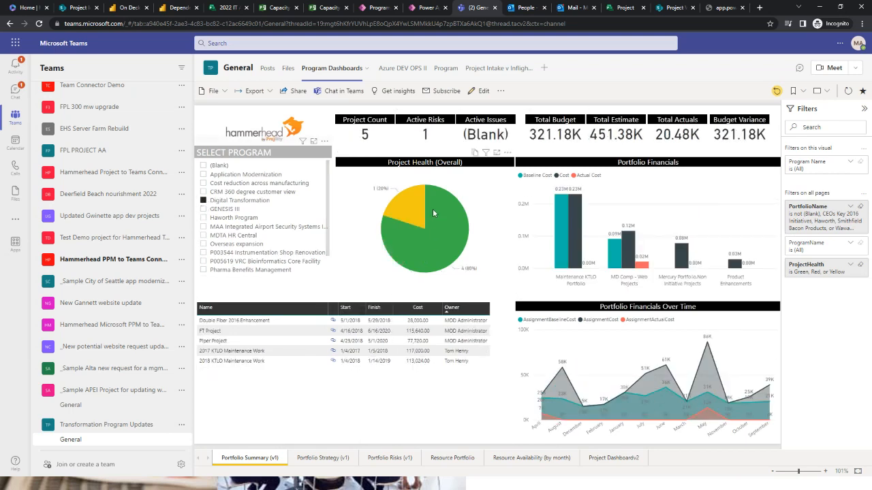
pyautogui.moveTo(439, 222)
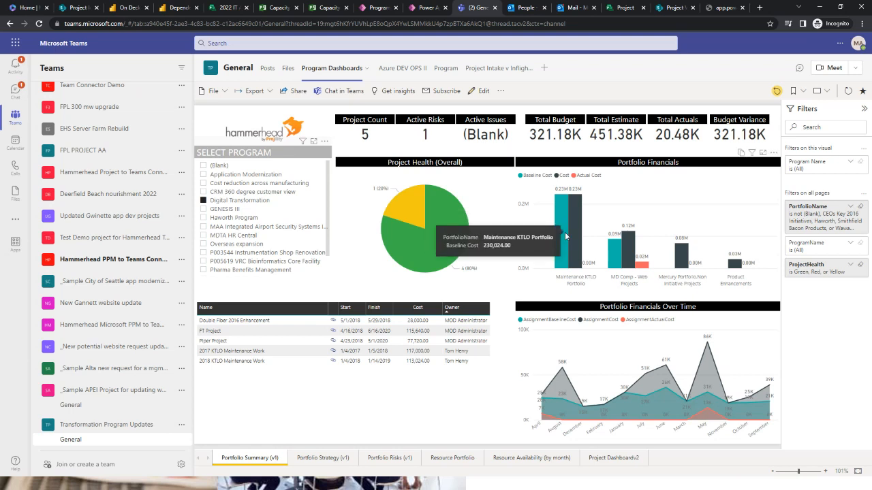
pyautogui.moveTo(617, 255)
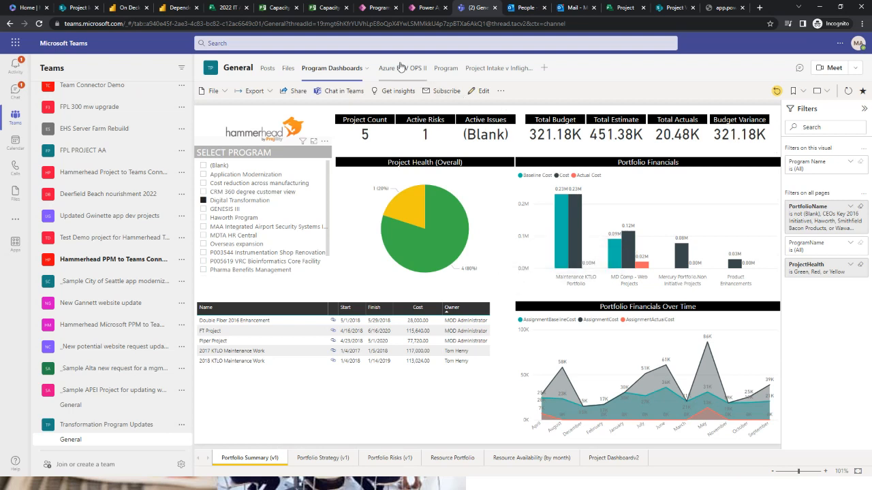
# - Open the Azure DEV OPS II report and cross-filter its work items by the New state and by an individual assignee
pyautogui.click(399, 68)
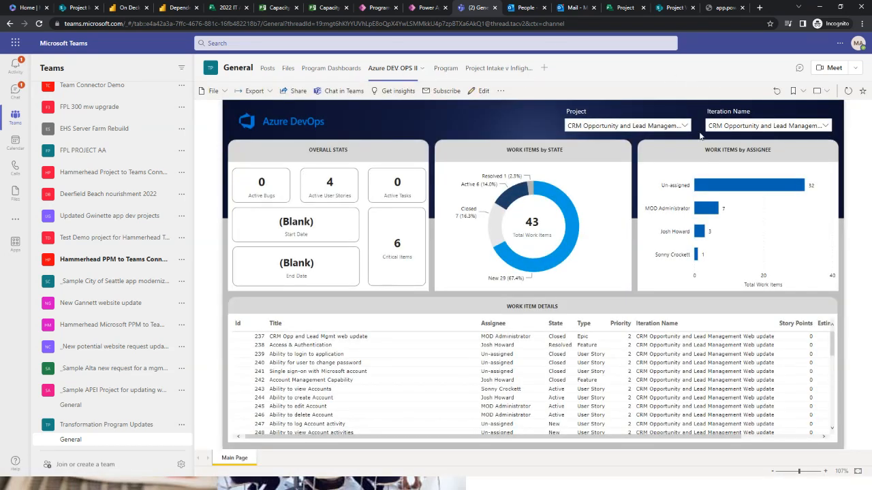
pyautogui.moveTo(701, 209)
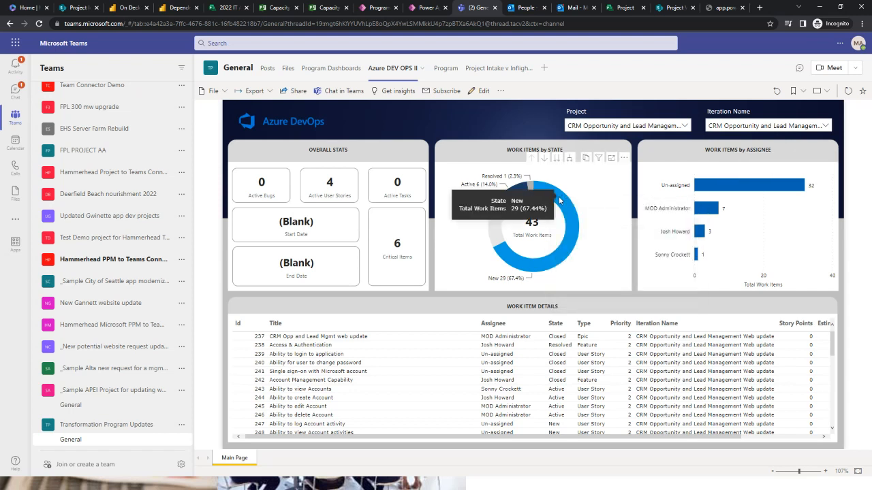
pyautogui.click(559, 201)
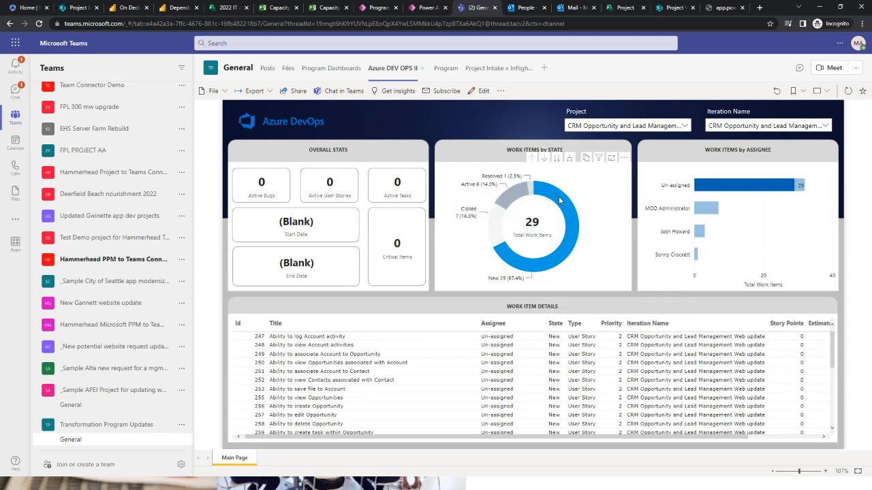
pyautogui.click(701, 232)
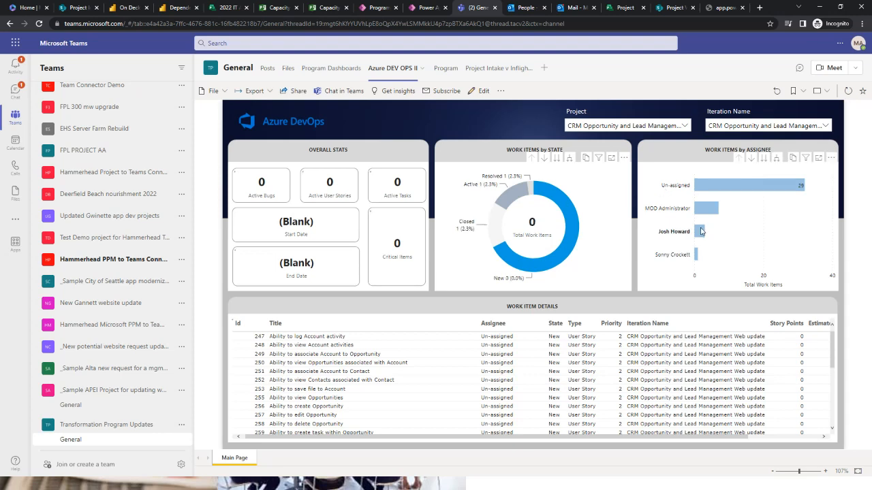
pyautogui.click(701, 231)
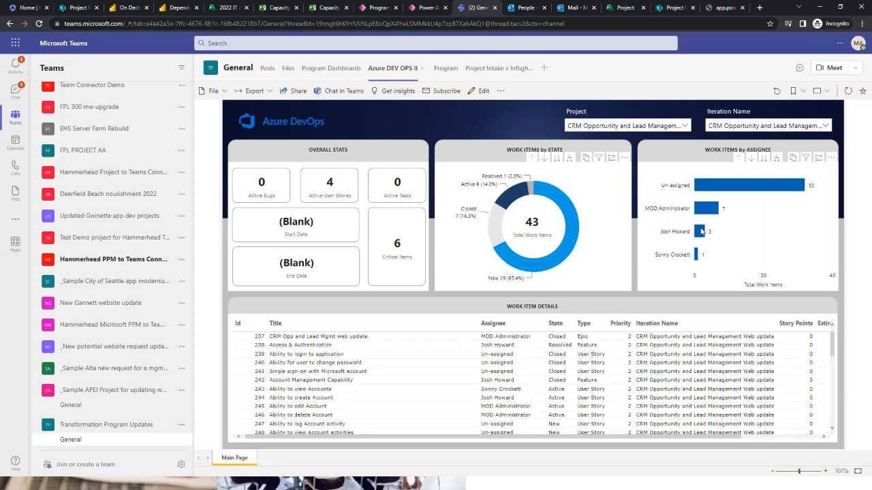
pyautogui.click(701, 232)
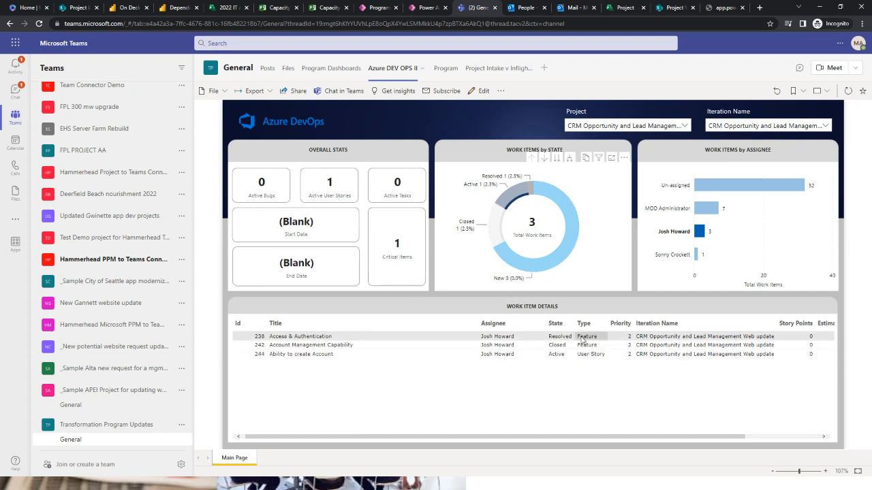
# - Open the channel's Program report and review its Program Overview, Program Issues, Program Risks and Program Schedule pages
pyautogui.click(442, 72)
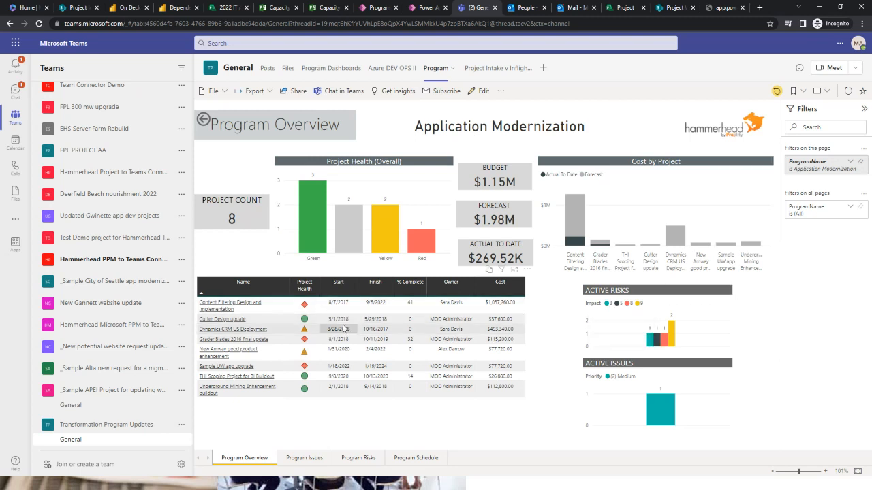
pyautogui.click(309, 456)
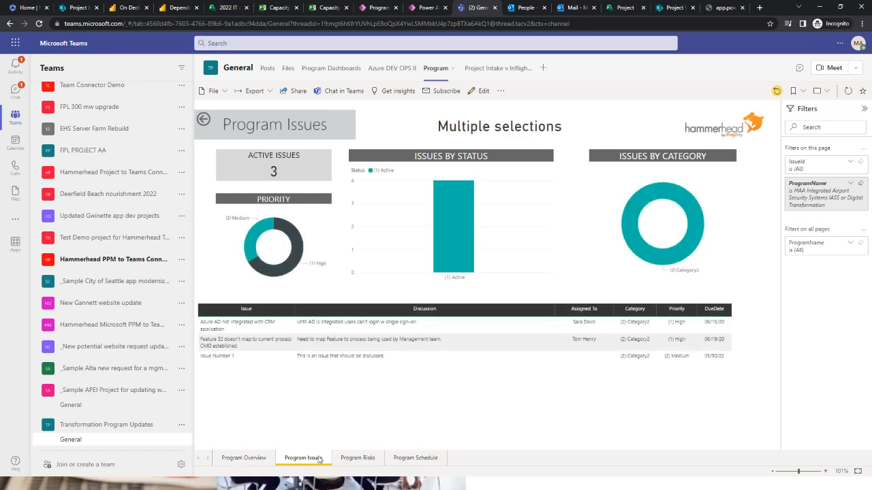
pyautogui.click(355, 460)
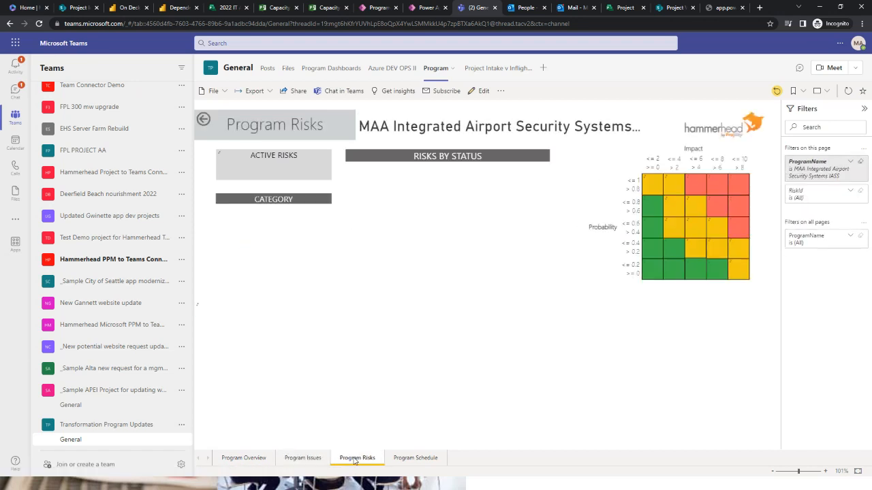
pyautogui.click(401, 459)
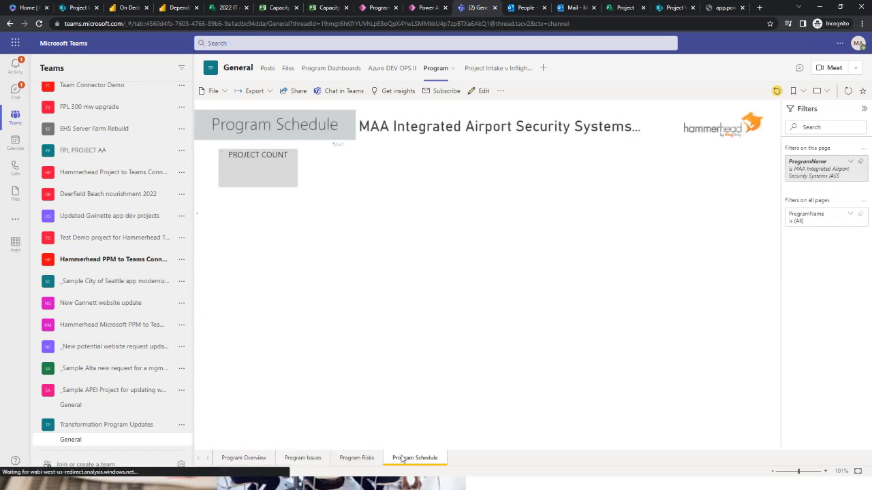
# - Filter all pages of the Program report to the Digital Transformation program, and clear that filter
pyautogui.click(822, 216)
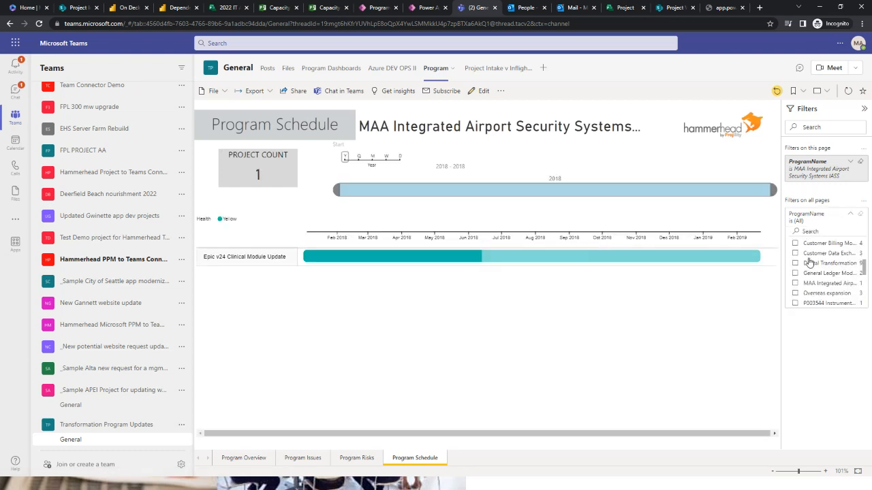
pyautogui.click(796, 264)
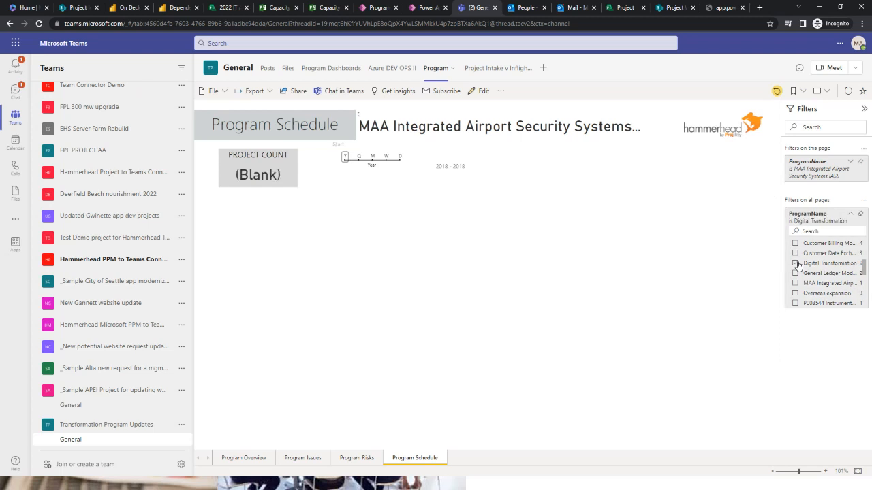
pyautogui.click(796, 264)
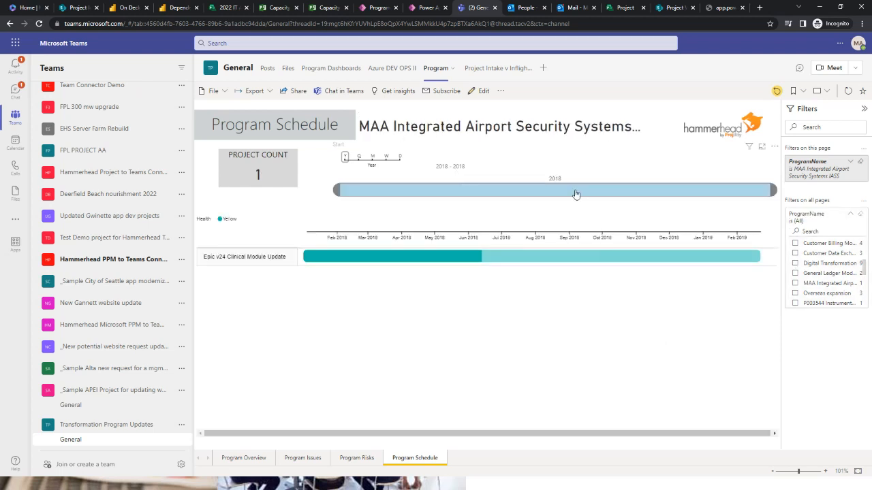
# - Open the Project Intake v Inflight Portfolio Dashboard and set the earliest Intake Date Submitted to 5/4/2018
pyautogui.click(505, 74)
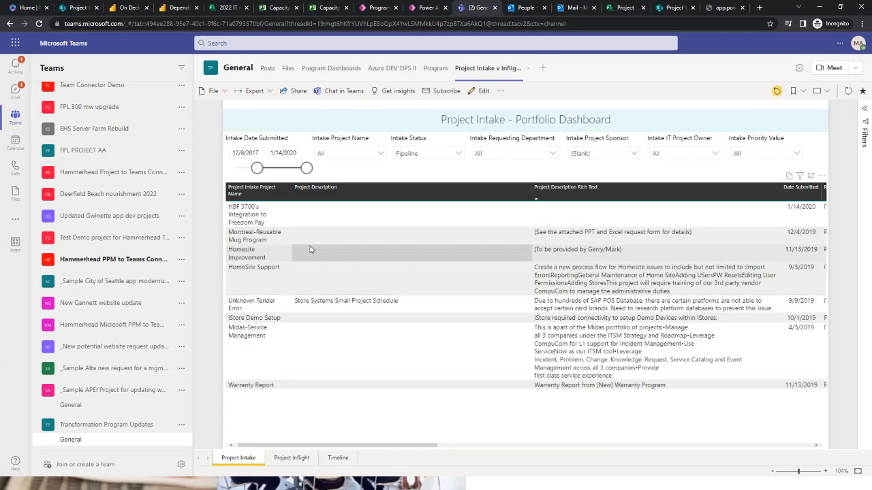
pyautogui.moveTo(257, 168)
pyautogui.mouseDown()
pyautogui.moveTo(279, 170)
pyautogui.moveTo(266, 170)
pyautogui.mouseUp()
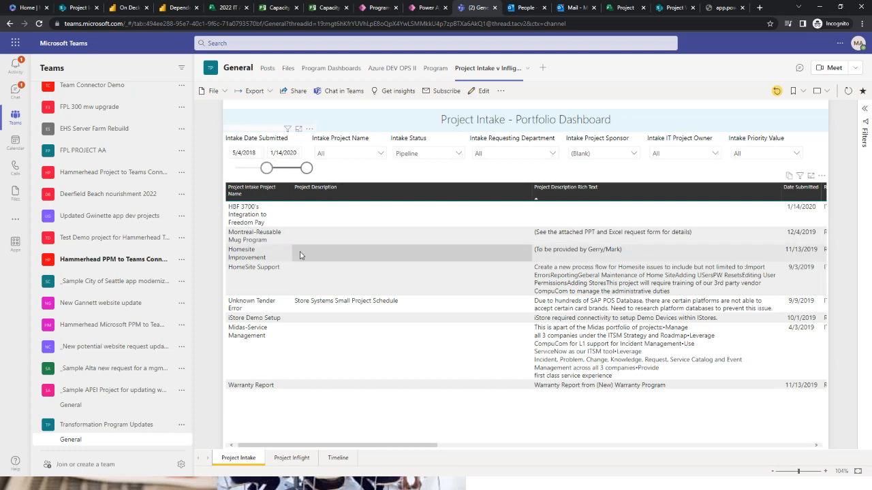
# - Filter the intake projects by the On Hold, New and Active statuses in turn, and return the Intake Status to Pipeline
pyautogui.click(425, 155)
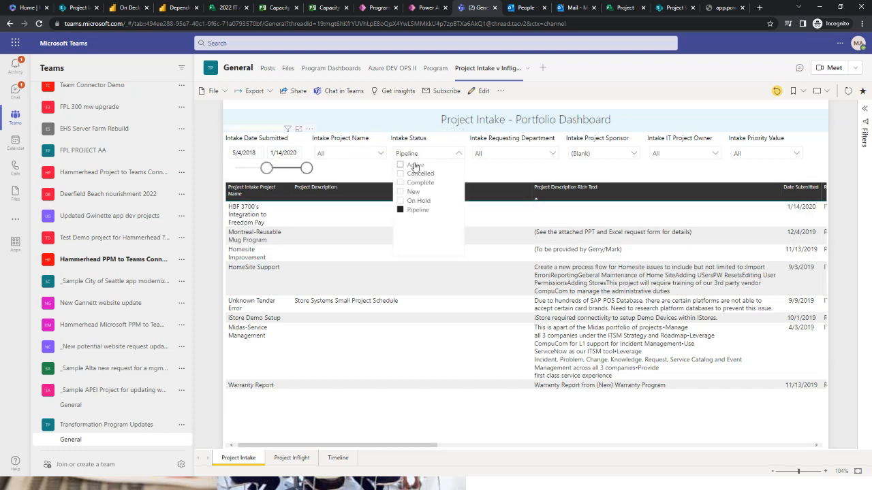
pyautogui.click(402, 201)
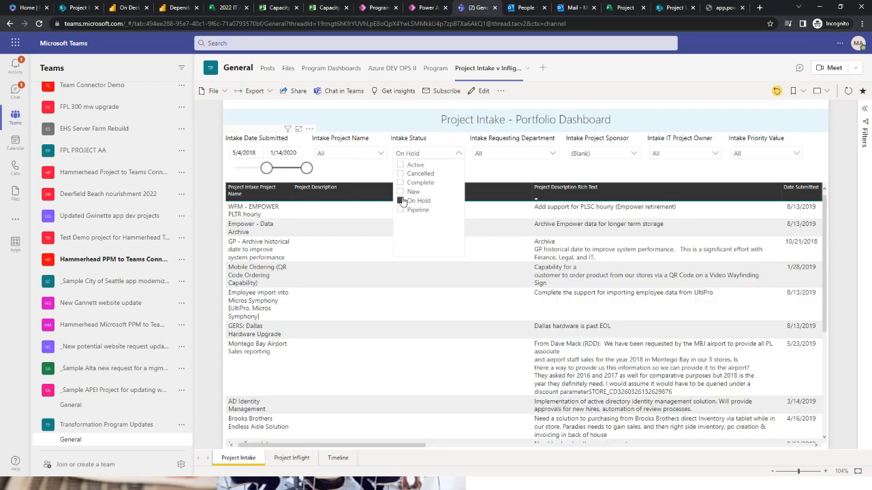
pyautogui.click(401, 193)
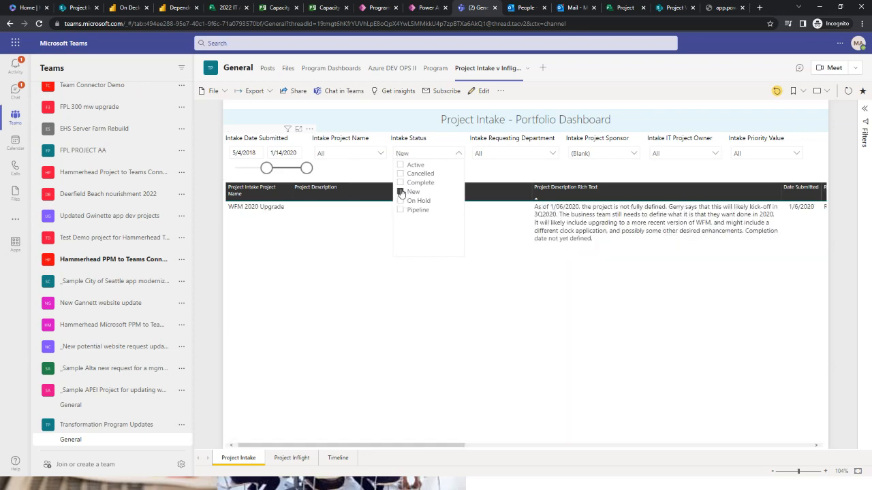
pyautogui.click(401, 164)
pyautogui.click(401, 209)
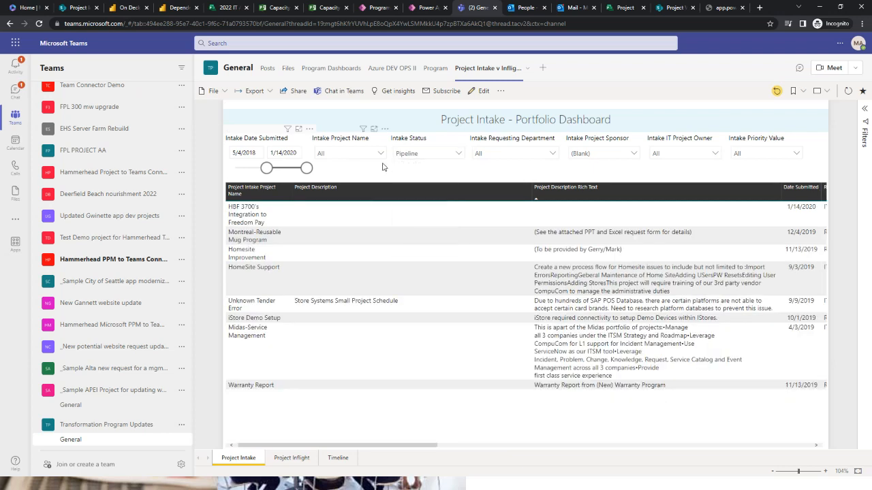
# - View the available filter options for Intake Requesting Department and Intake Project Sponsor
pyautogui.click(495, 159)
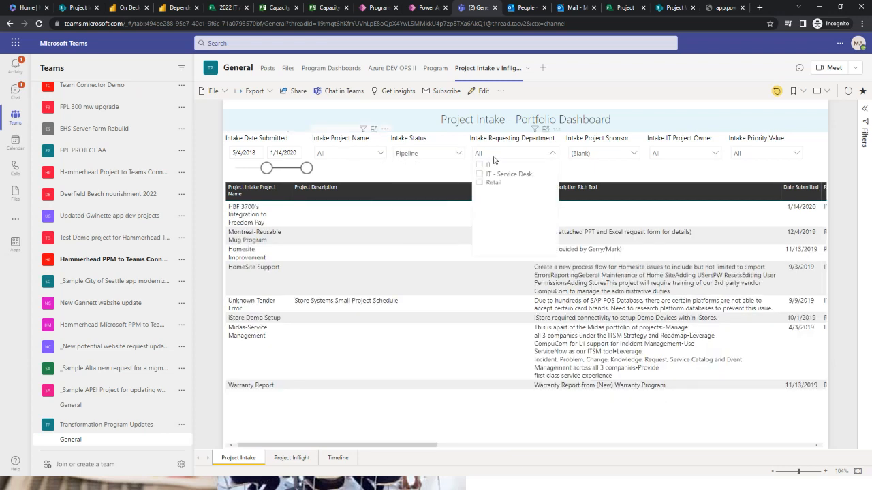
pyautogui.click(496, 155)
pyautogui.click(596, 154)
pyautogui.click(595, 154)
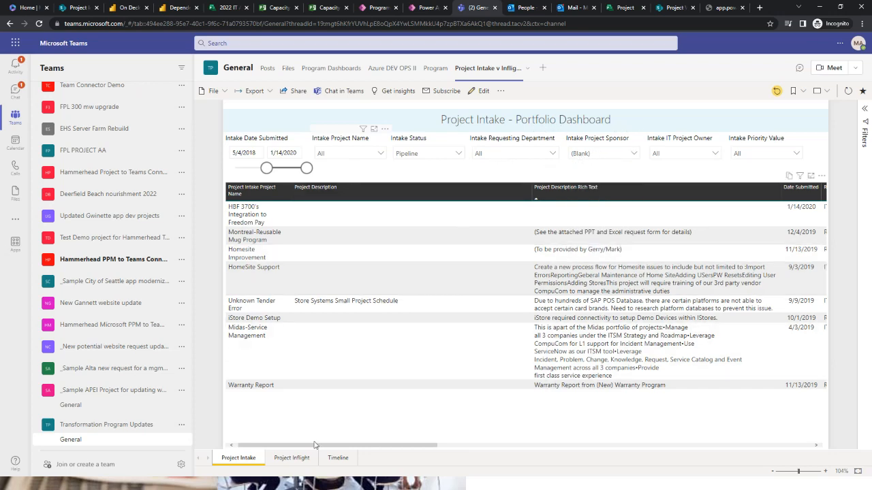
# - Review the dashboard's Project Inflight page and the full list of project timelines on its Timeline page
pyautogui.click(291, 457)
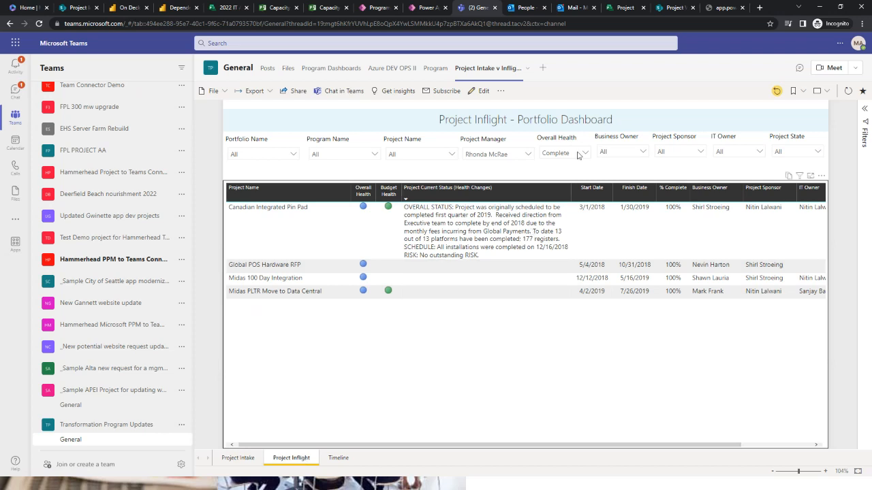
pyautogui.click(350, 462)
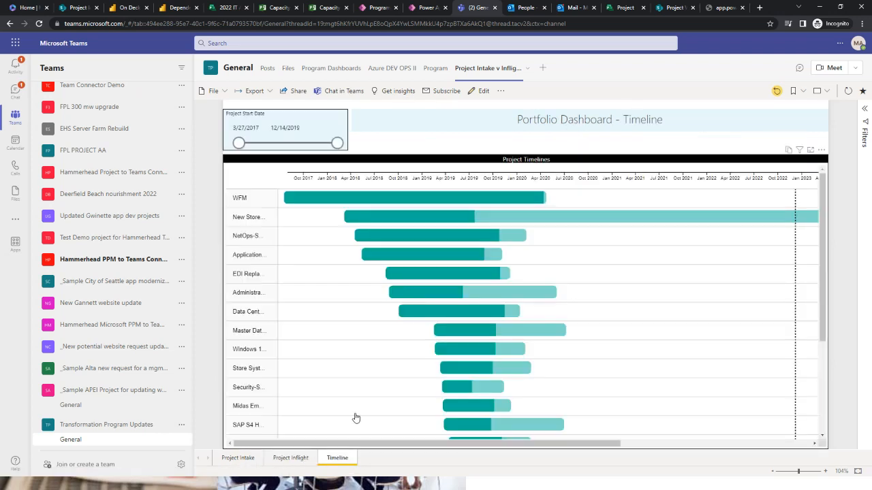
pyautogui.scroll(-3, 382, 361)
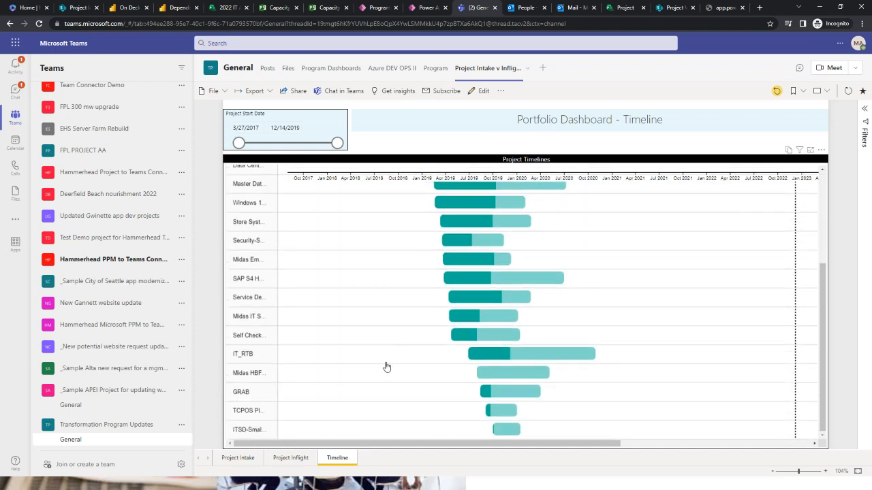
pyautogui.scroll(3, 387, 365)
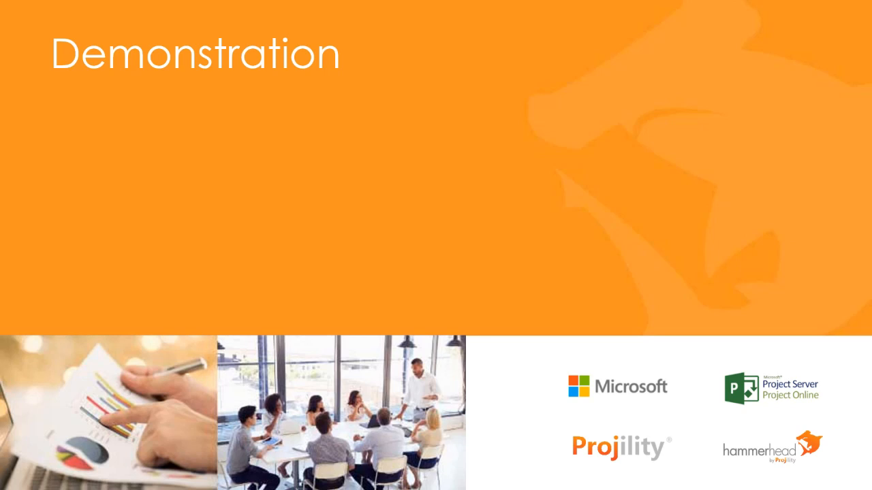
pyautogui.press('Right')
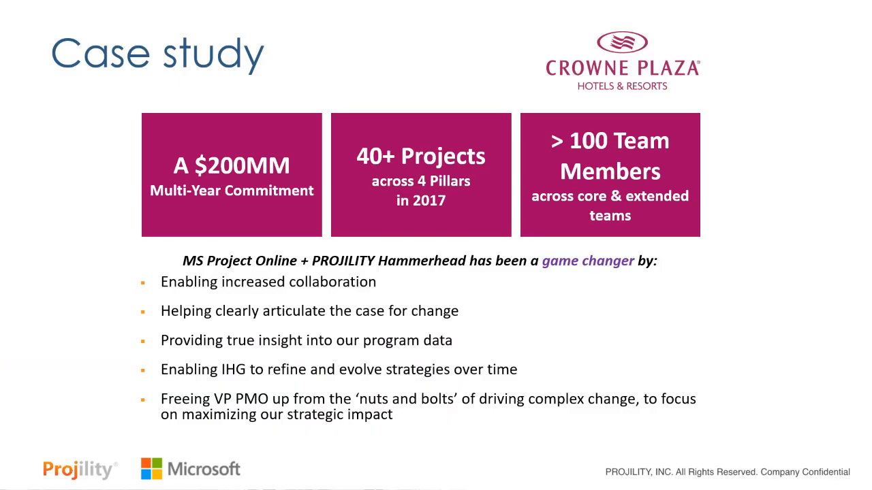